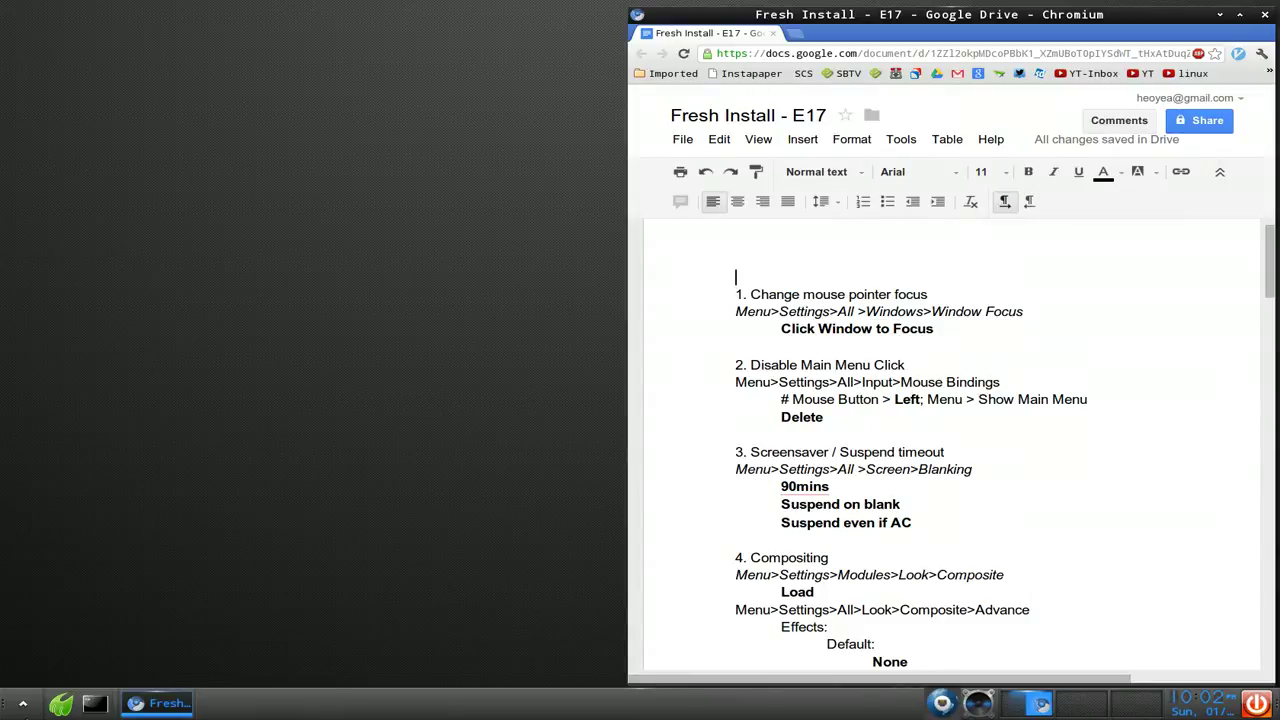
# Step: Open the Profile Selector via Settings > All > Profiles and enlarge it to list all five profiles
pyautogui.click(24, 704)
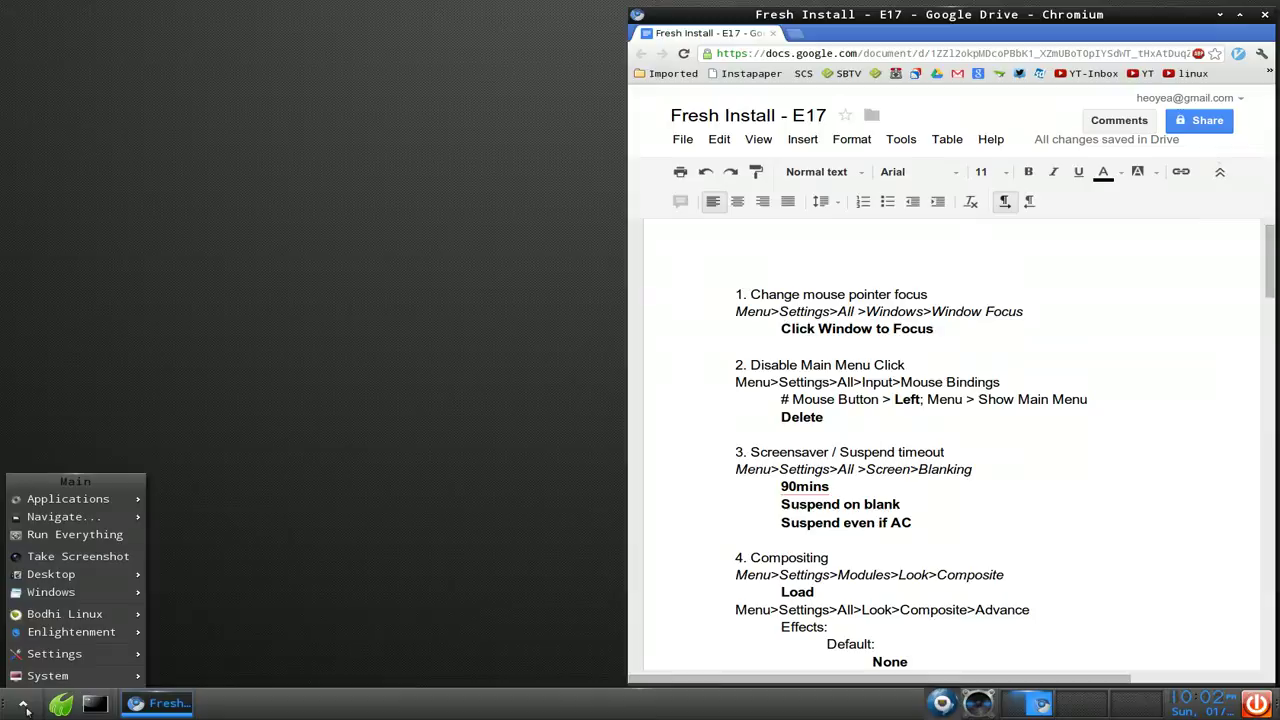
pyautogui.moveTo(57, 658)
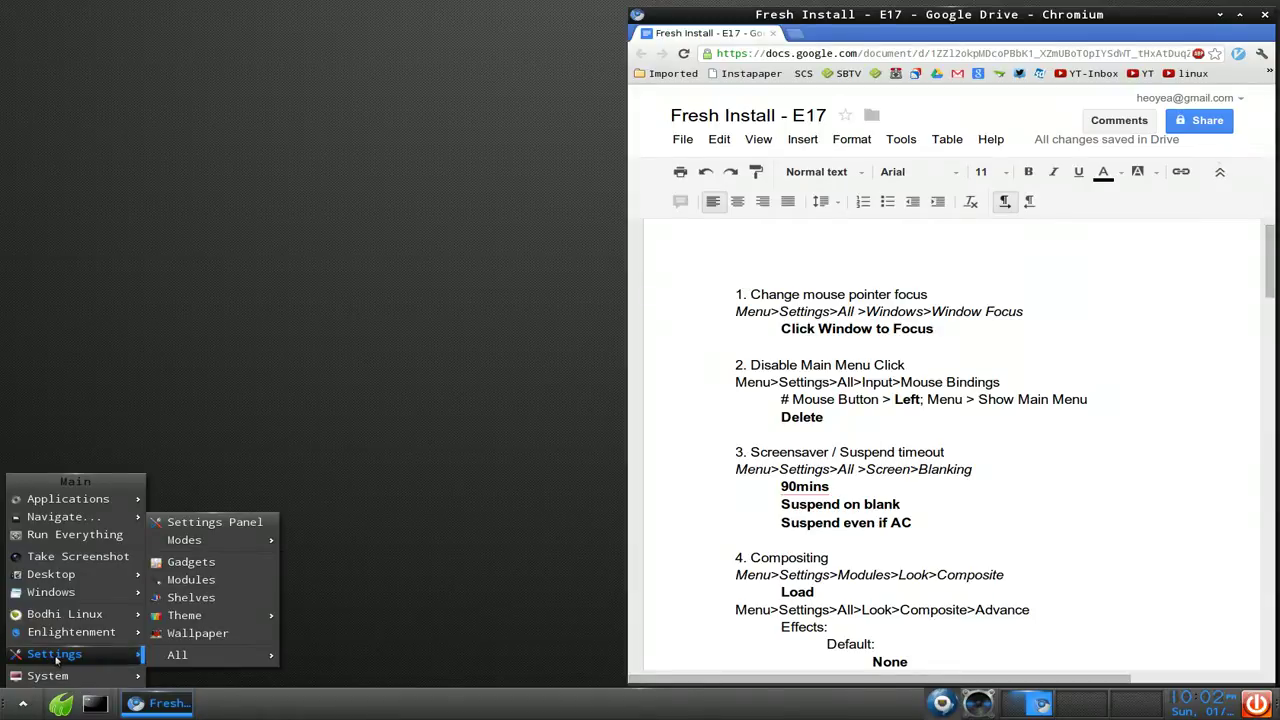
pyautogui.moveTo(244, 656)
pyautogui.moveTo(343, 624)
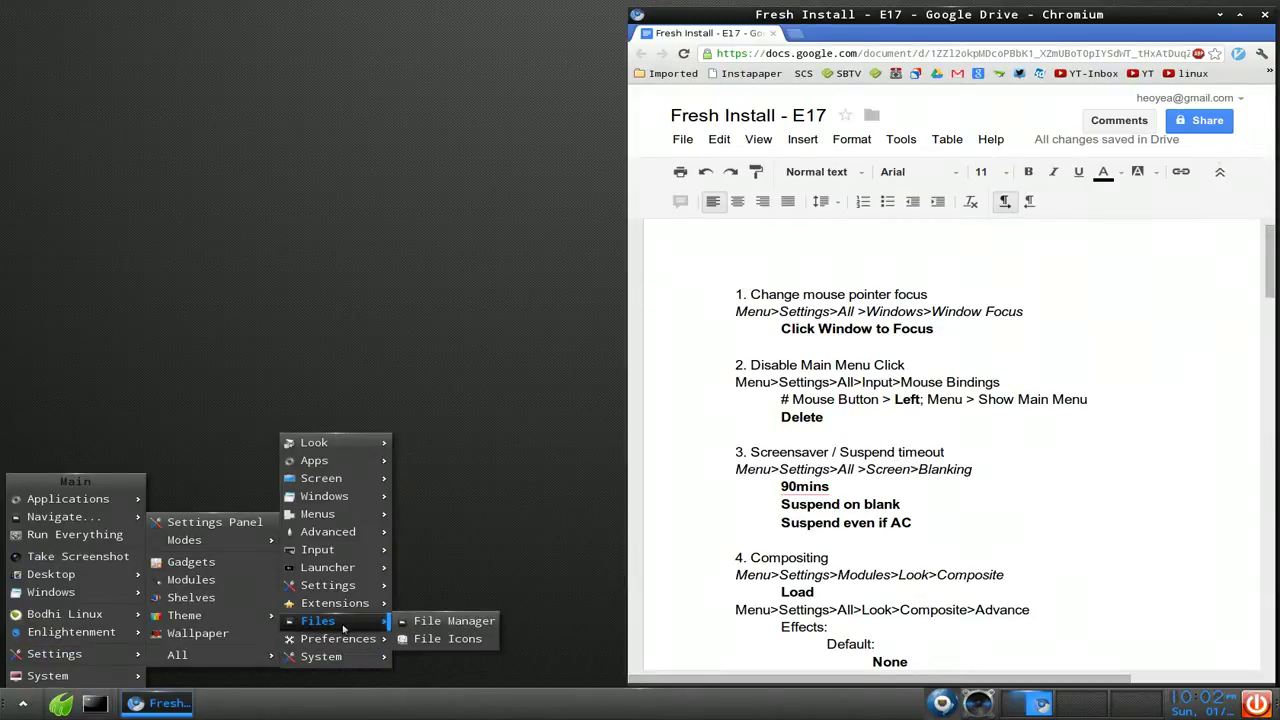
pyautogui.moveTo(353, 588)
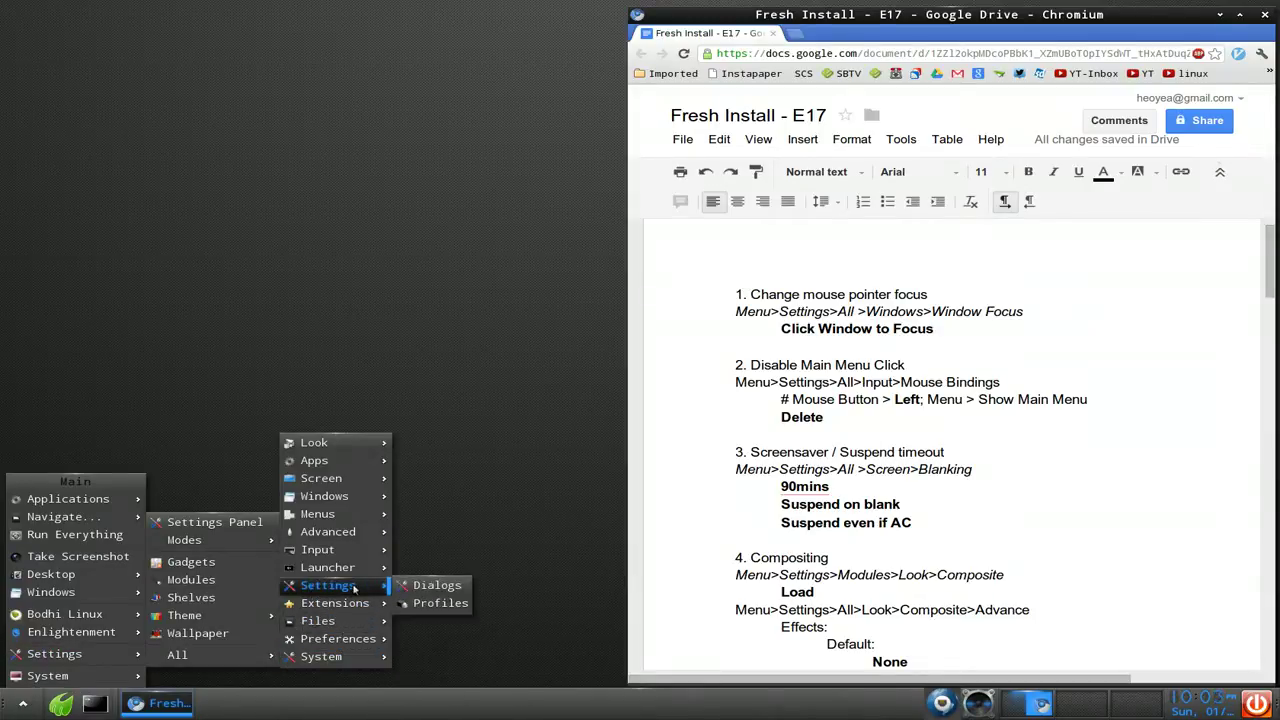
pyautogui.click(432, 603)
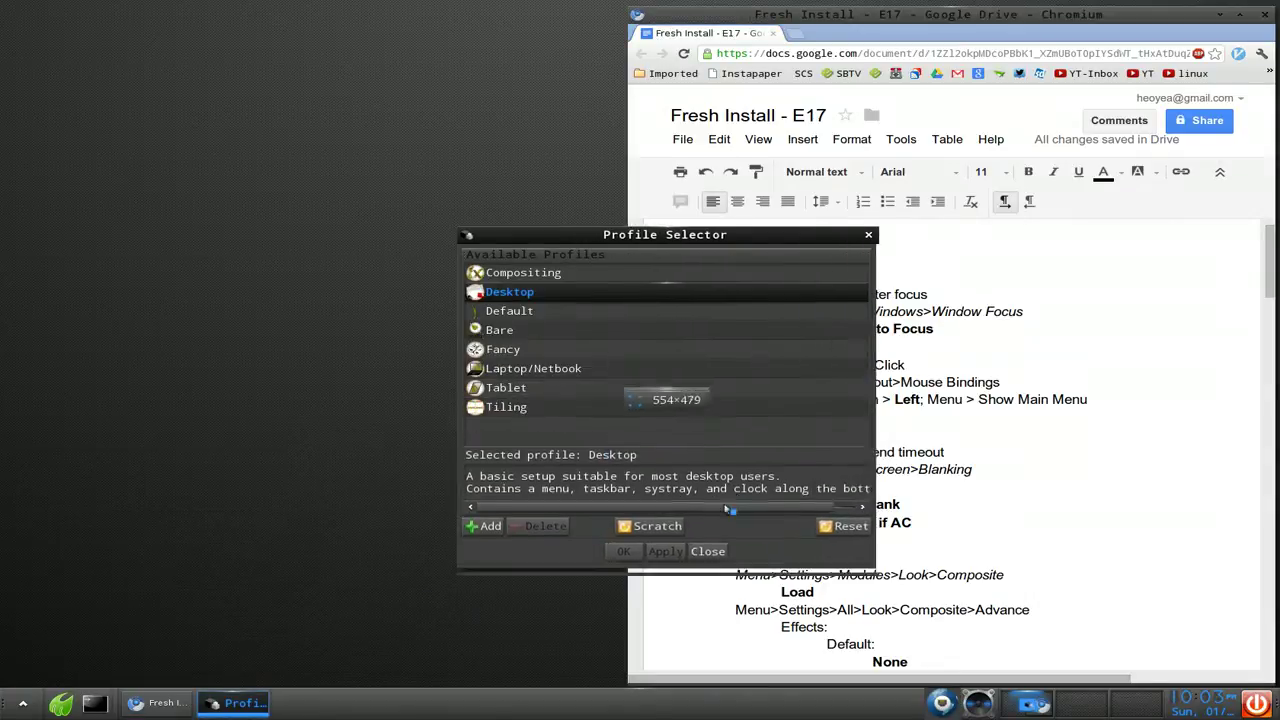
pyautogui.moveTo(708, 250); pyautogui.dragTo(403, 205)
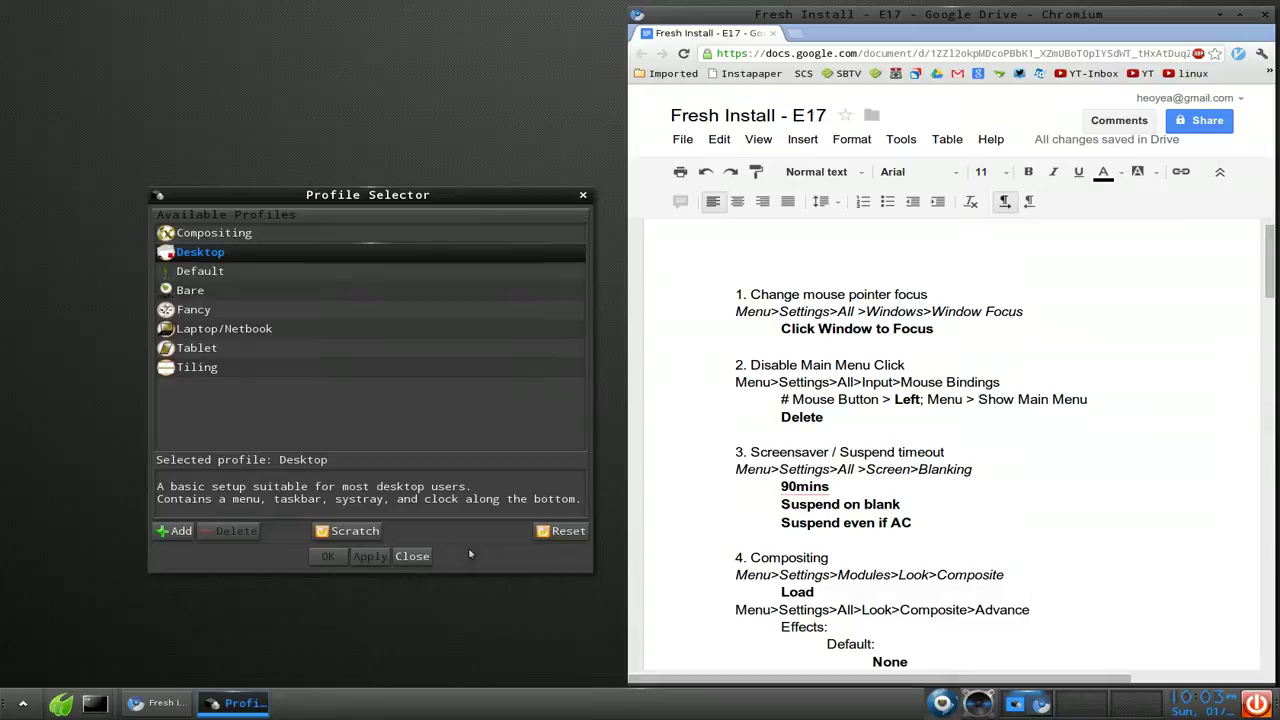
# Step: Close the Profile Selector and launch LXTerminal, placing it at the lower left of the desktop
pyautogui.click(412, 557)
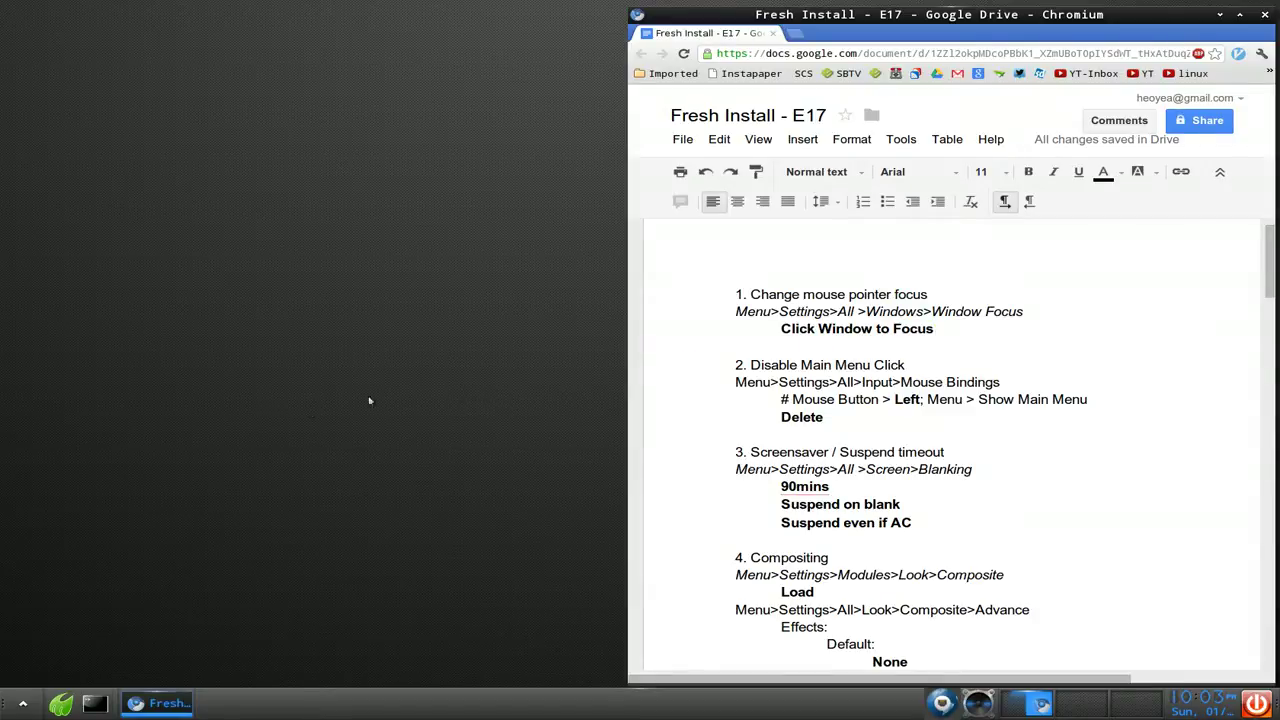
pyautogui.click(95, 703)
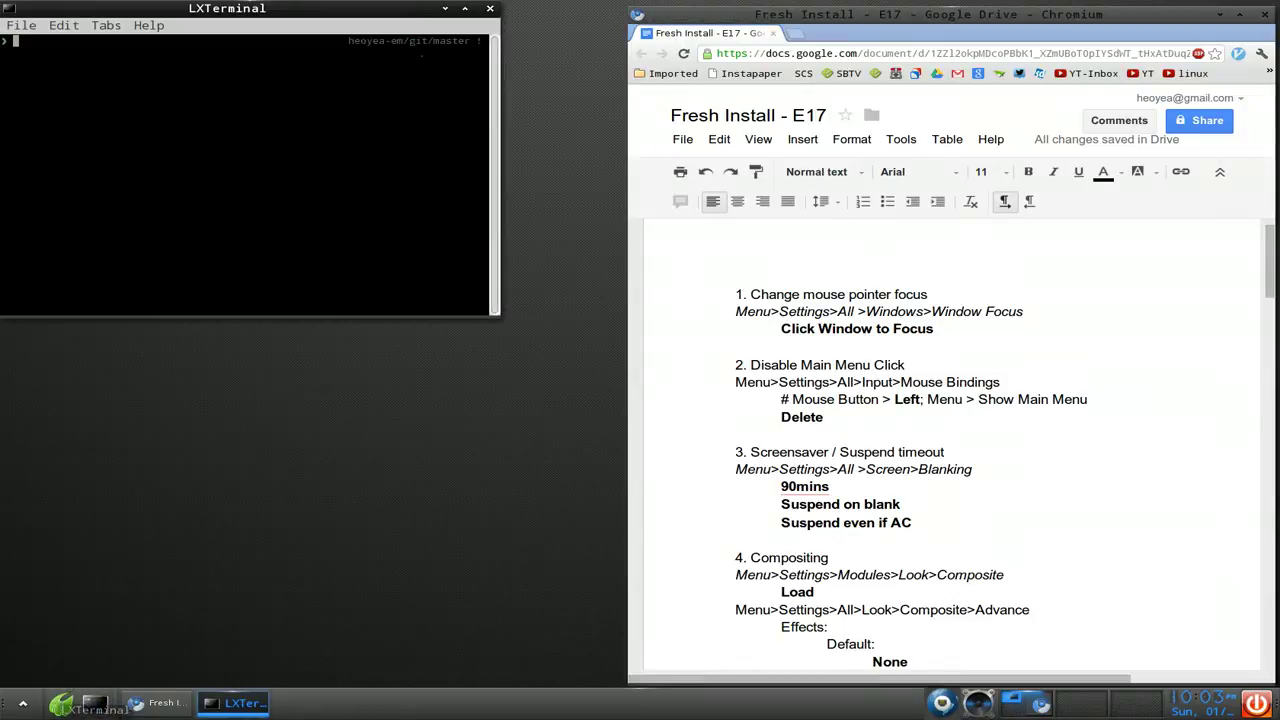
pyautogui.moveTo(412, 26); pyautogui.dragTo(451, 323)
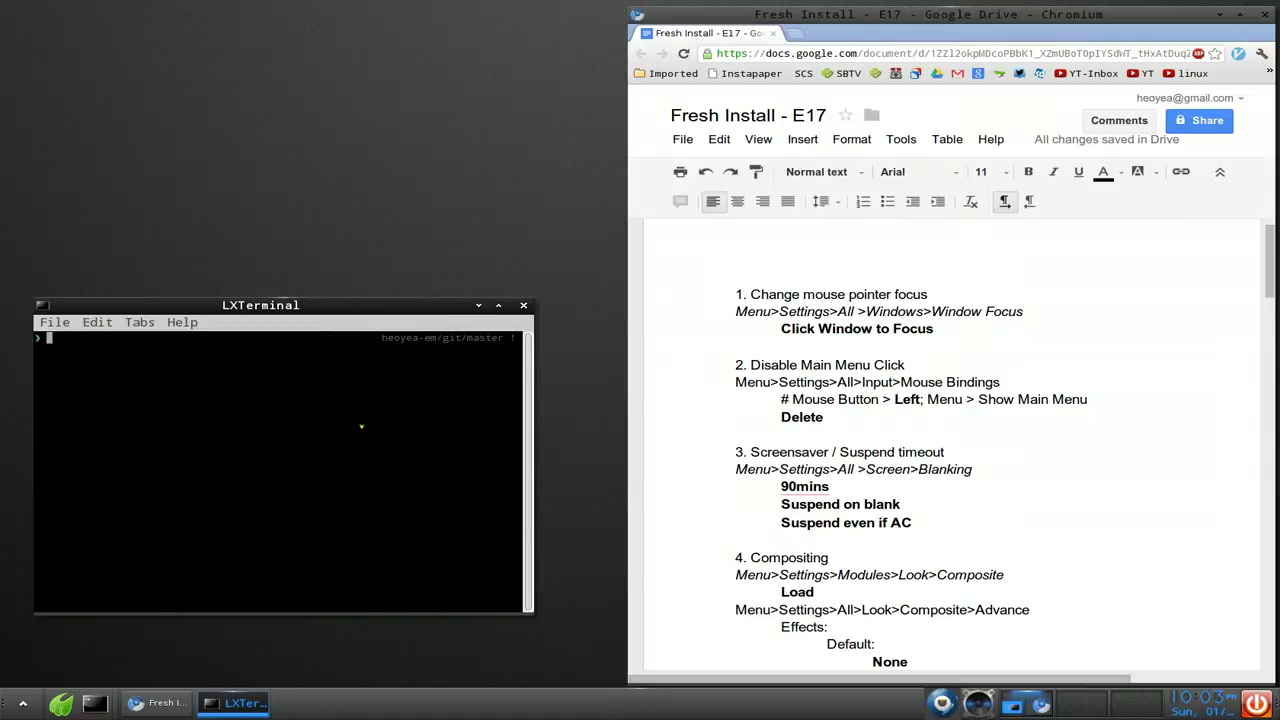
# Step: Bring up the Settings Panel's Windows > Window Focus settings
pyautogui.click(28, 705)
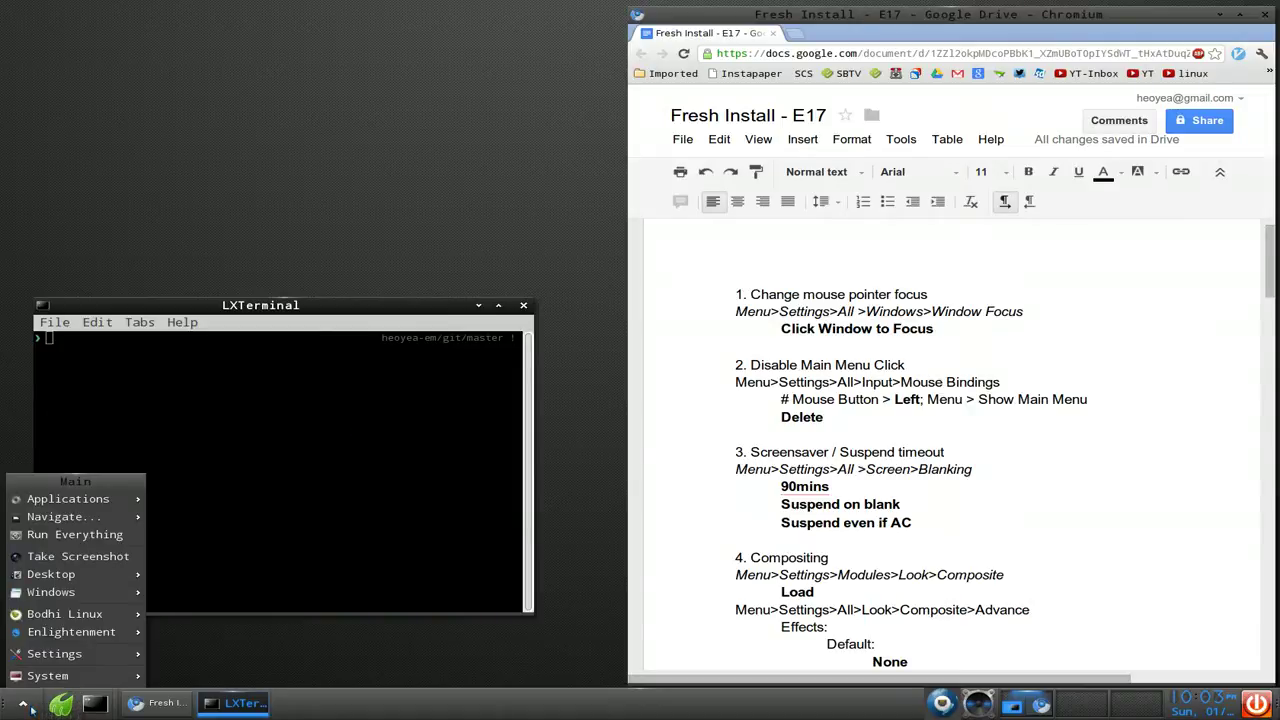
pyautogui.moveTo(60, 657)
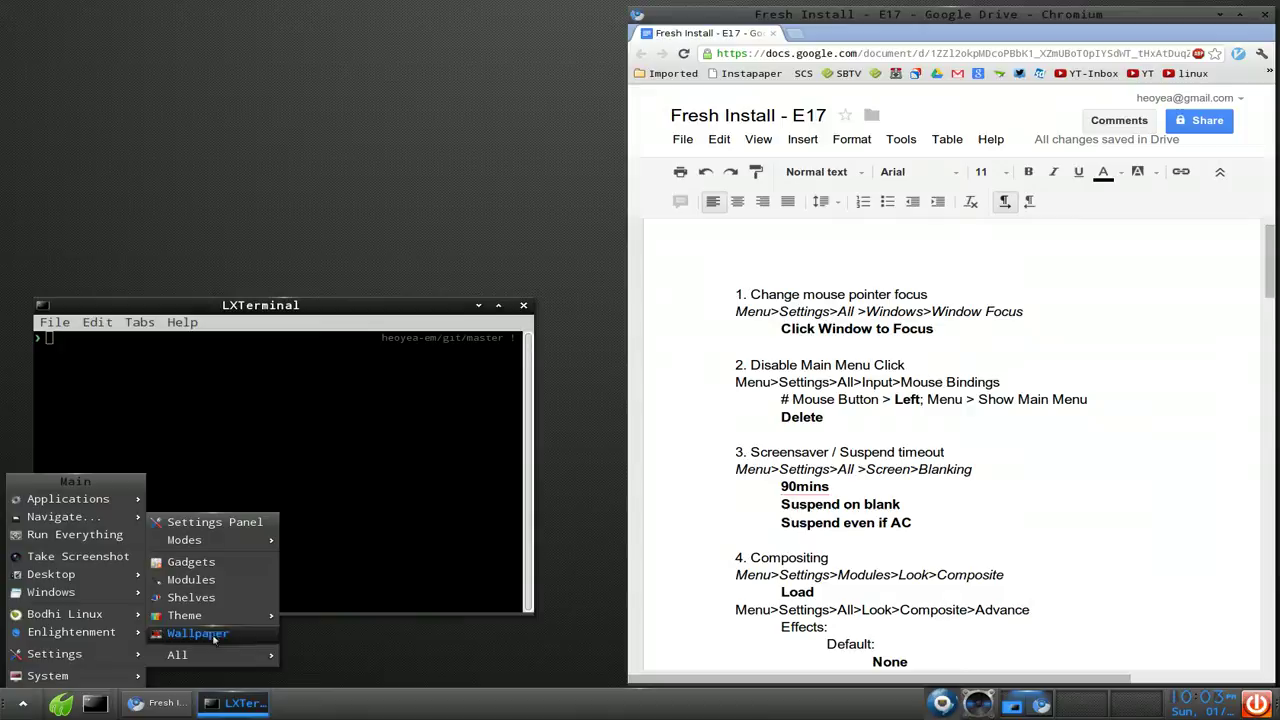
pyautogui.click(243, 525)
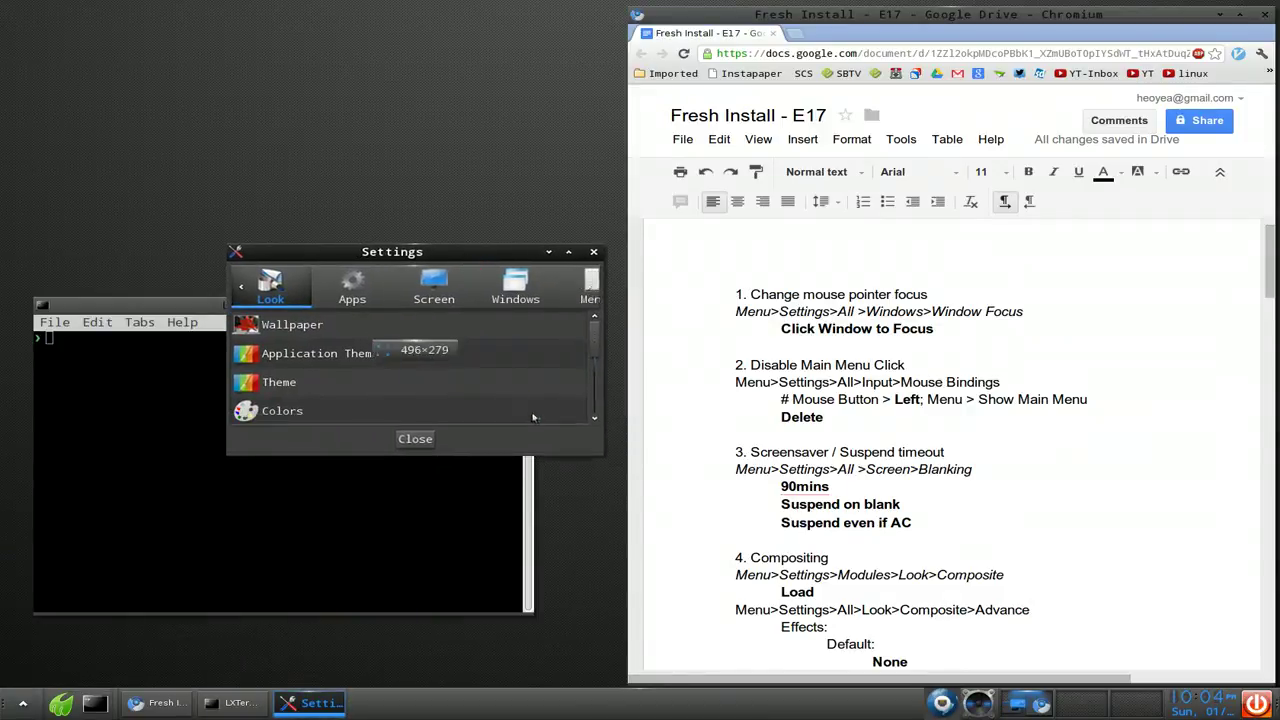
pyautogui.moveTo(528, 254); pyautogui.dragTo(476, 279)
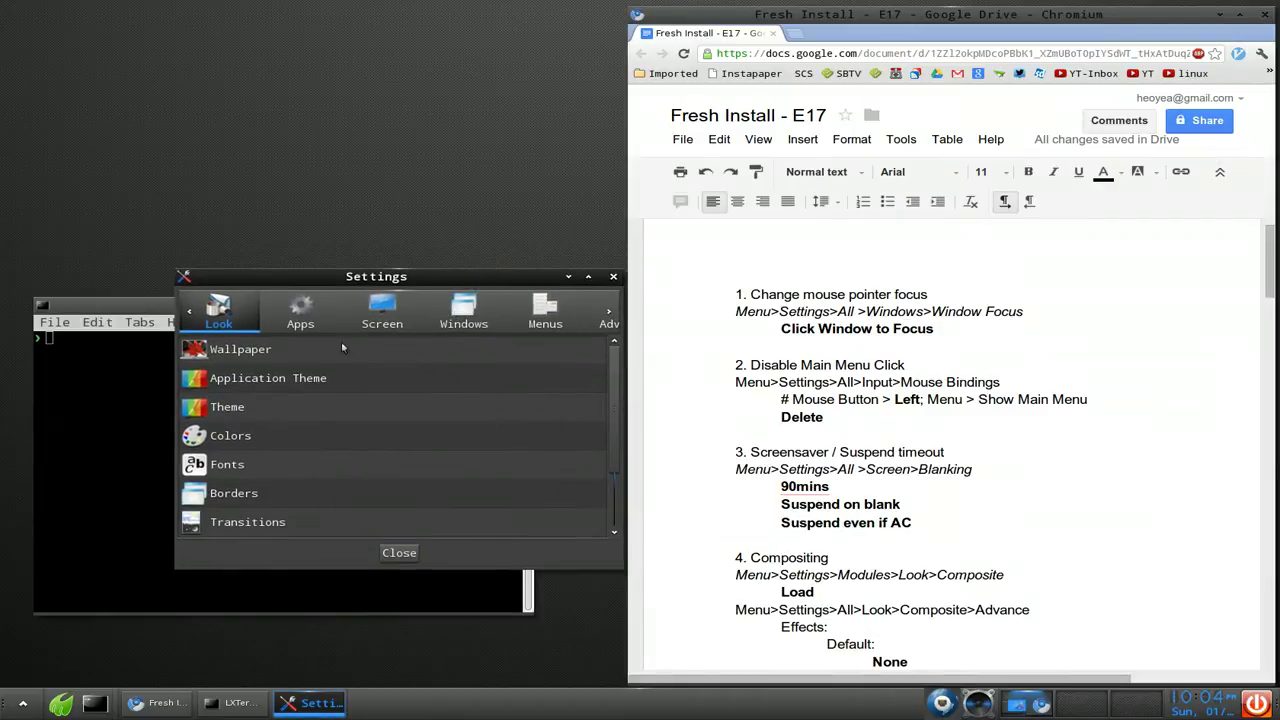
pyautogui.click(474, 314)
pyautogui.click(272, 381)
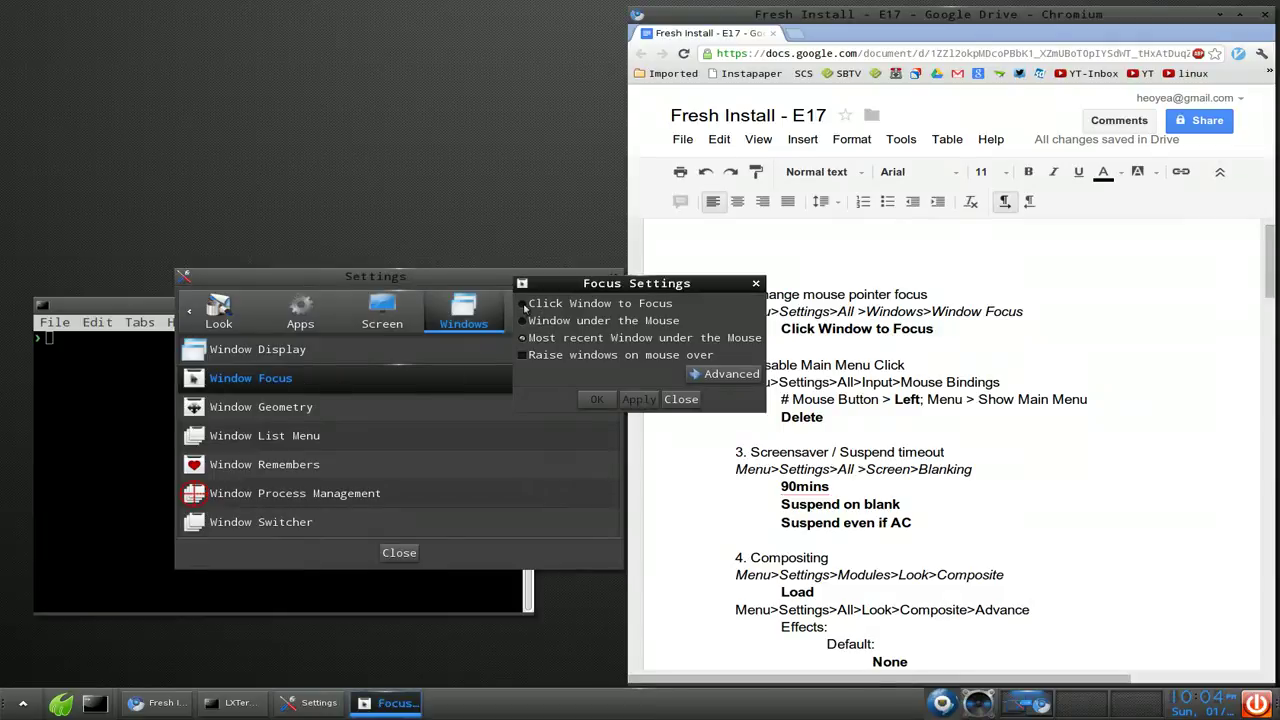
# Step: Choose Click Window to Focus, apply it, test it on the document, and close the dialog
pyautogui.click(522, 304)
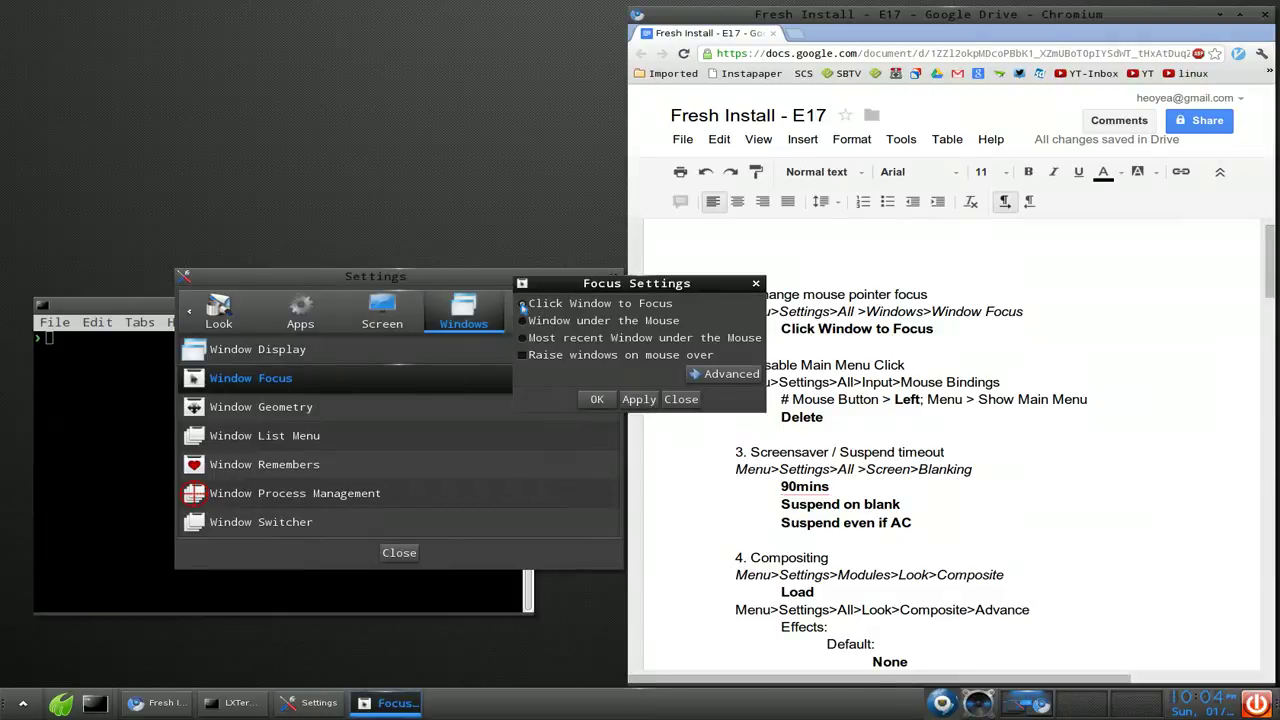
pyautogui.click(633, 401)
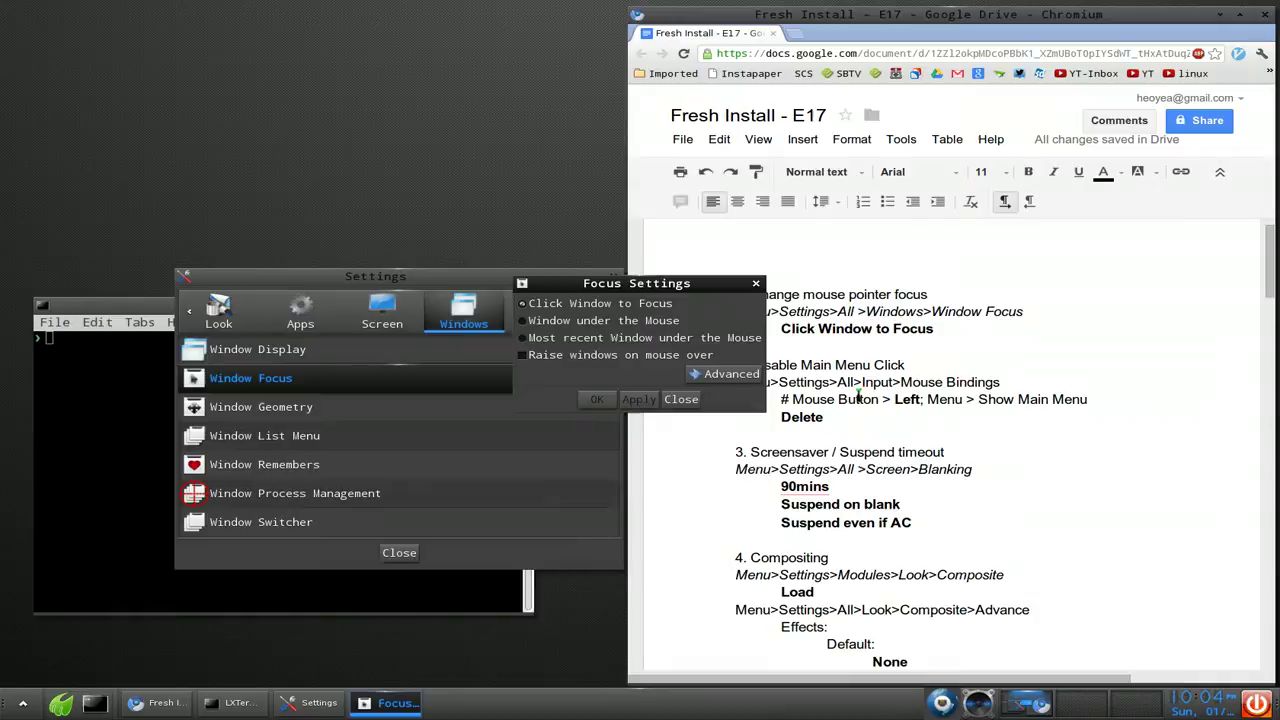
pyautogui.click(831, 258)
pyautogui.click(470, 278)
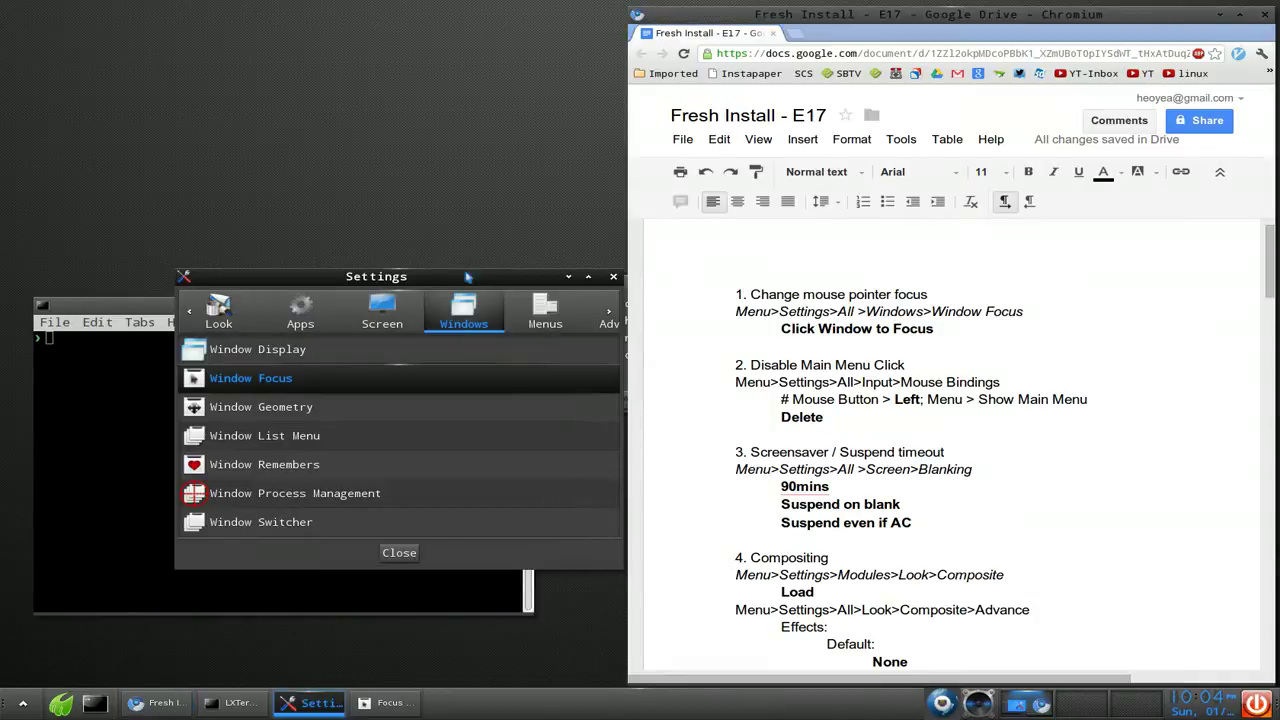
pyautogui.click(867, 257)
pyautogui.moveTo(564, 279); pyautogui.dragTo(443, 287)
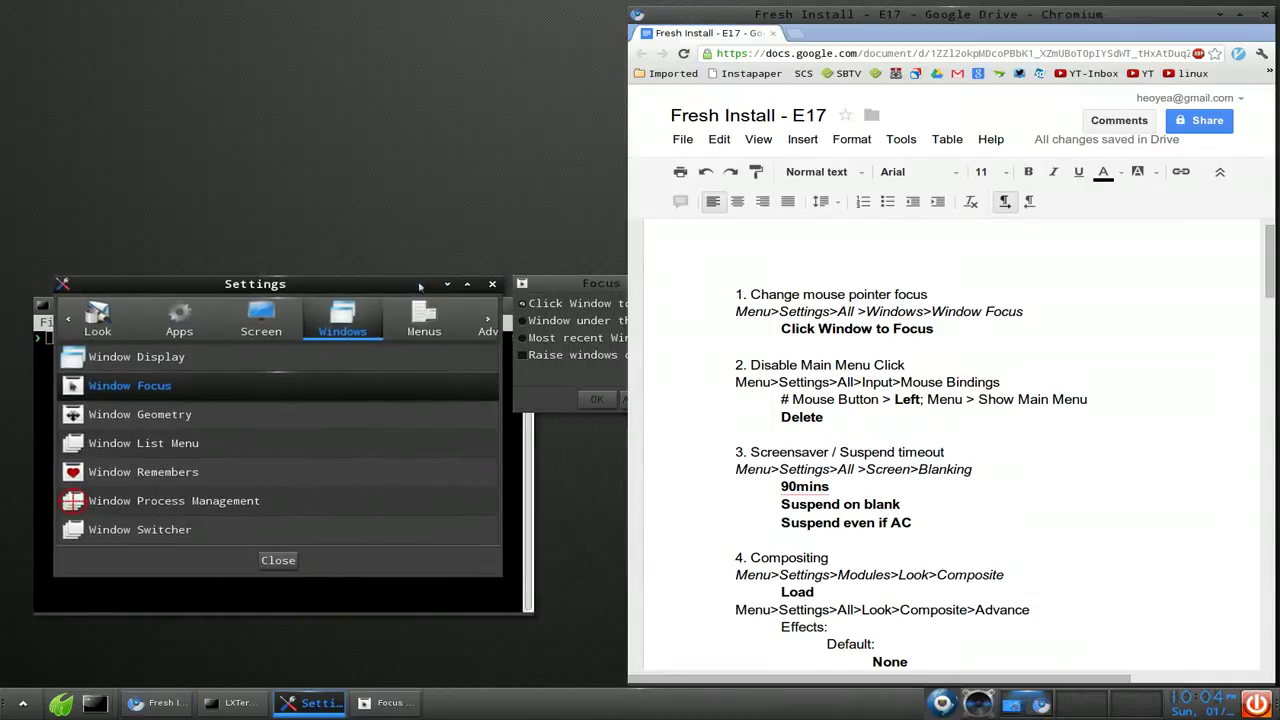
pyautogui.moveTo(612, 290); pyautogui.dragTo(506, 296)
pyautogui.click(575, 405)
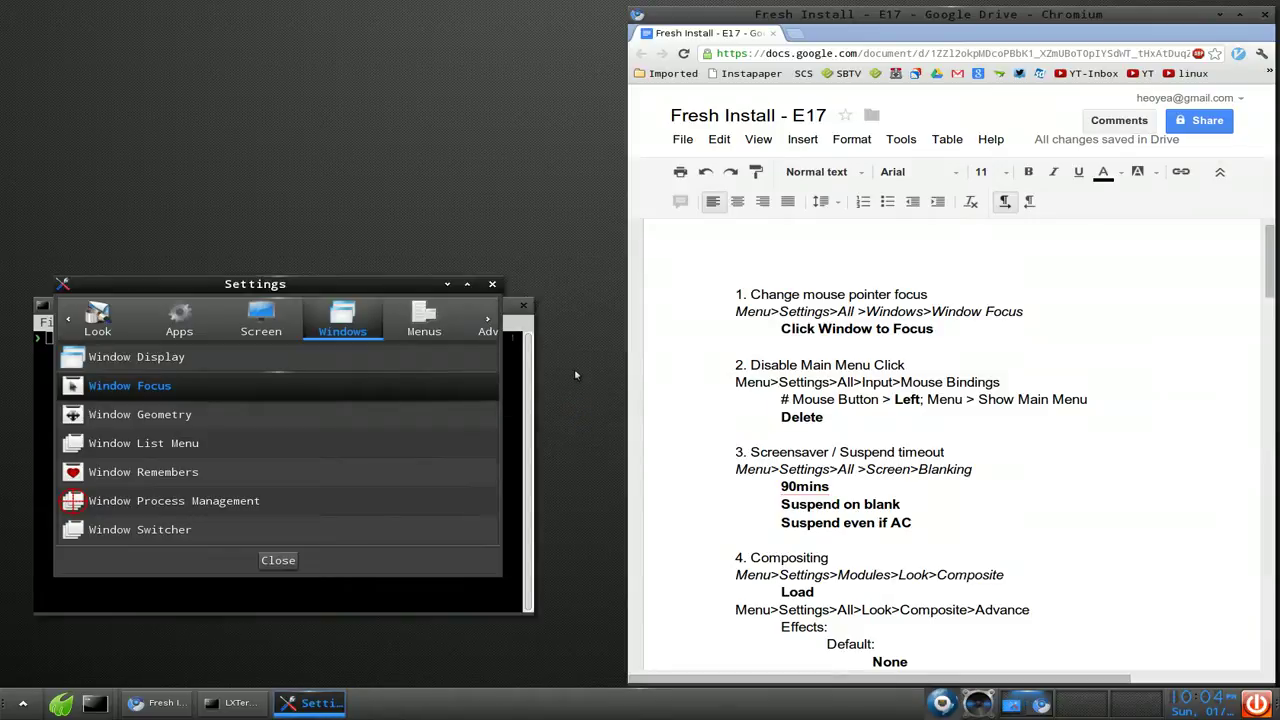
# Step: Confirm several times that left-clicking the empty desktop pops up the Main menu, dismissing it each time
pyautogui.click(380, 81)
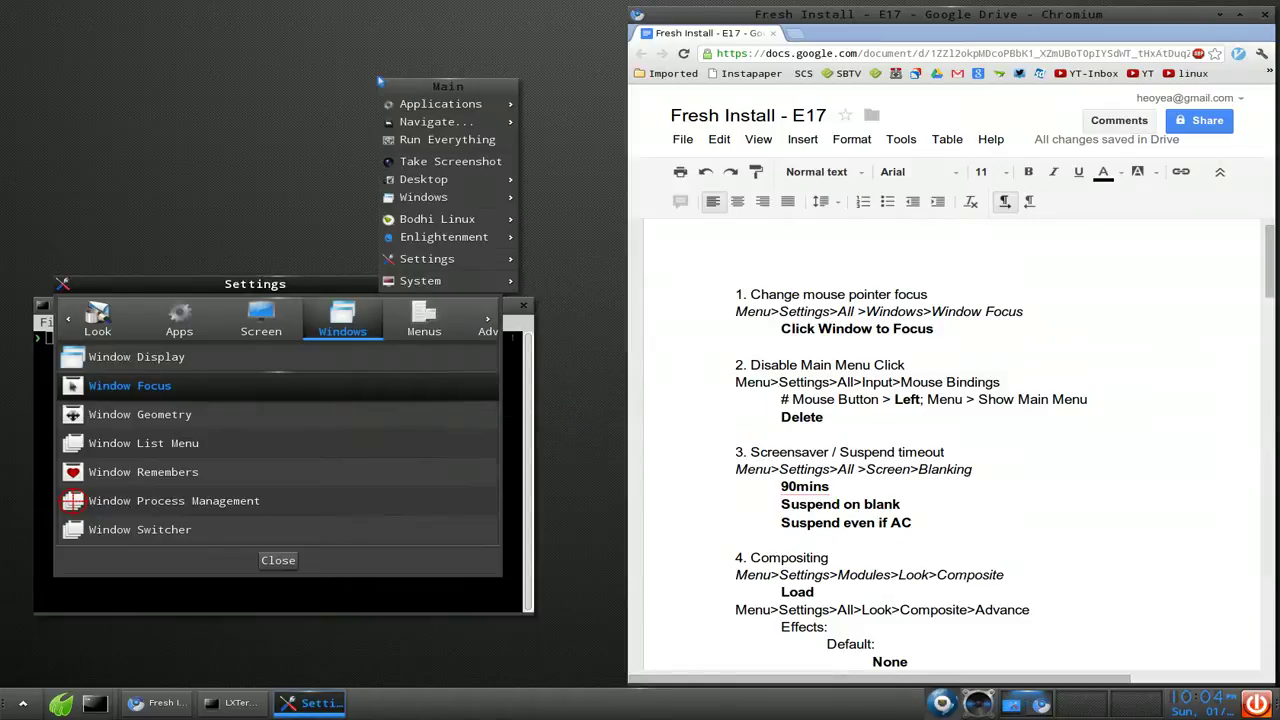
pyautogui.click(352, 84)
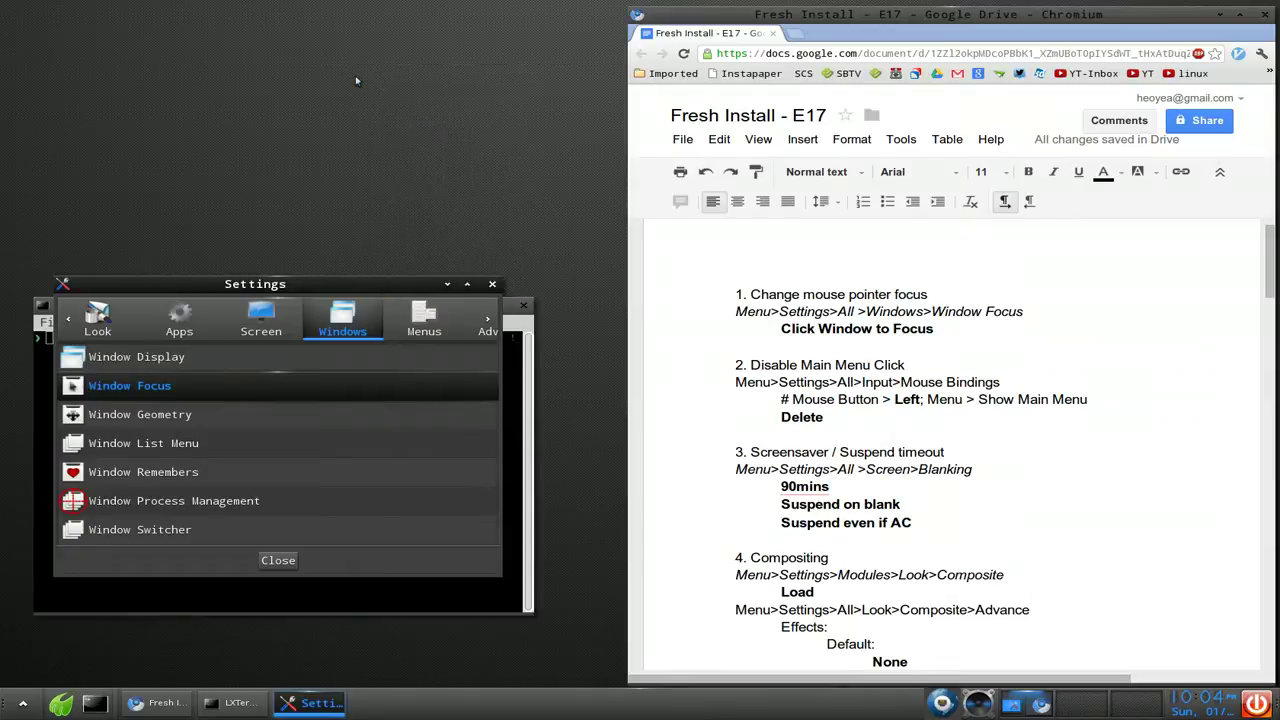
pyautogui.click(355, 75)
pyautogui.moveTo(393, 163)
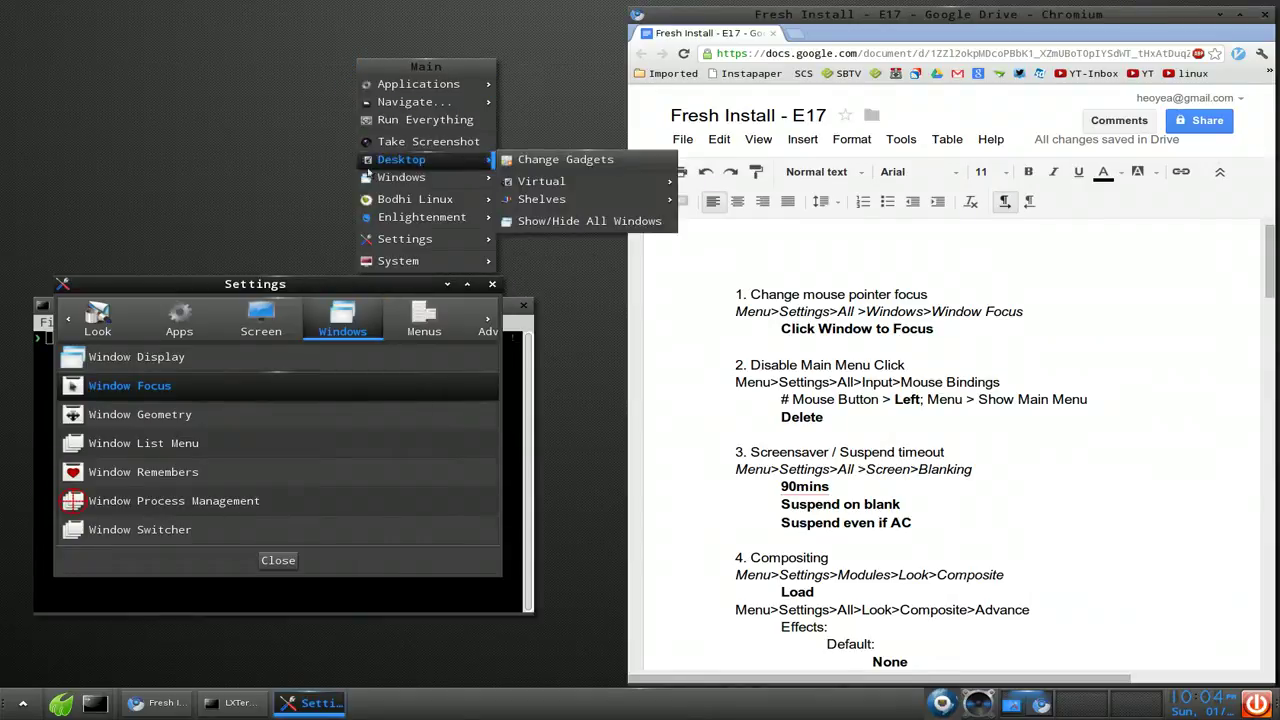
pyautogui.click(311, 97)
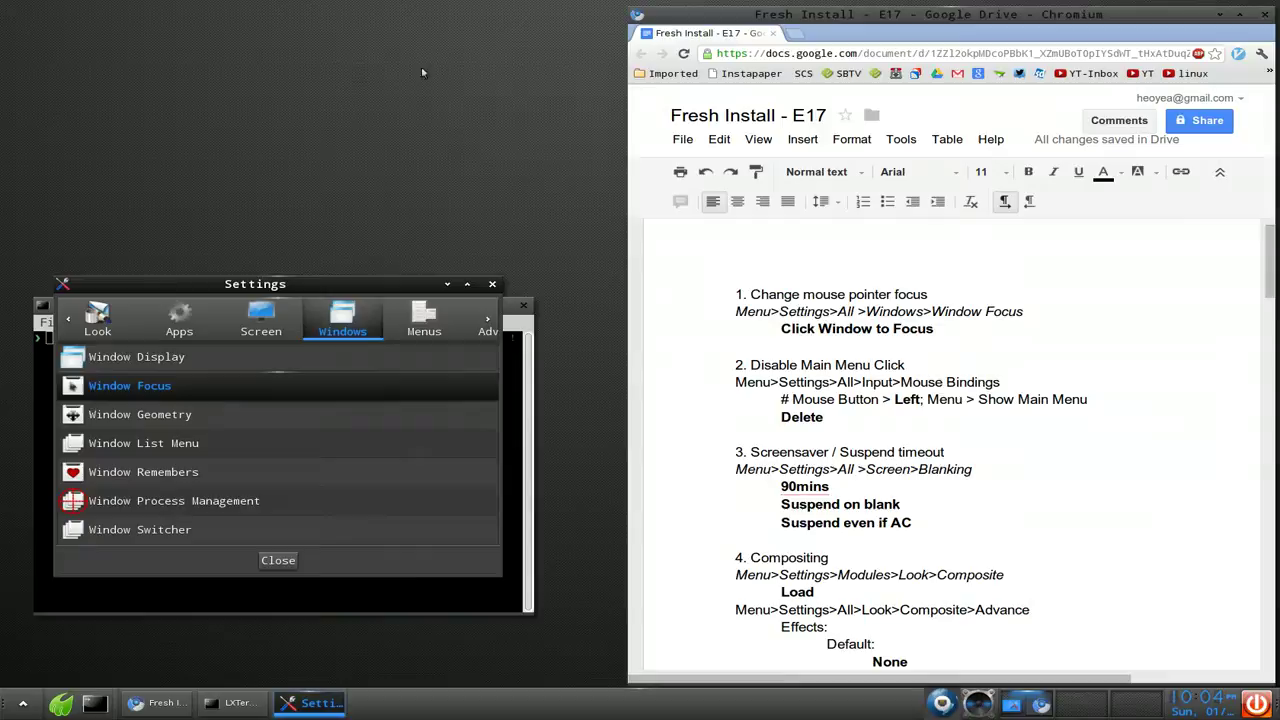
pyautogui.click(348, 68)
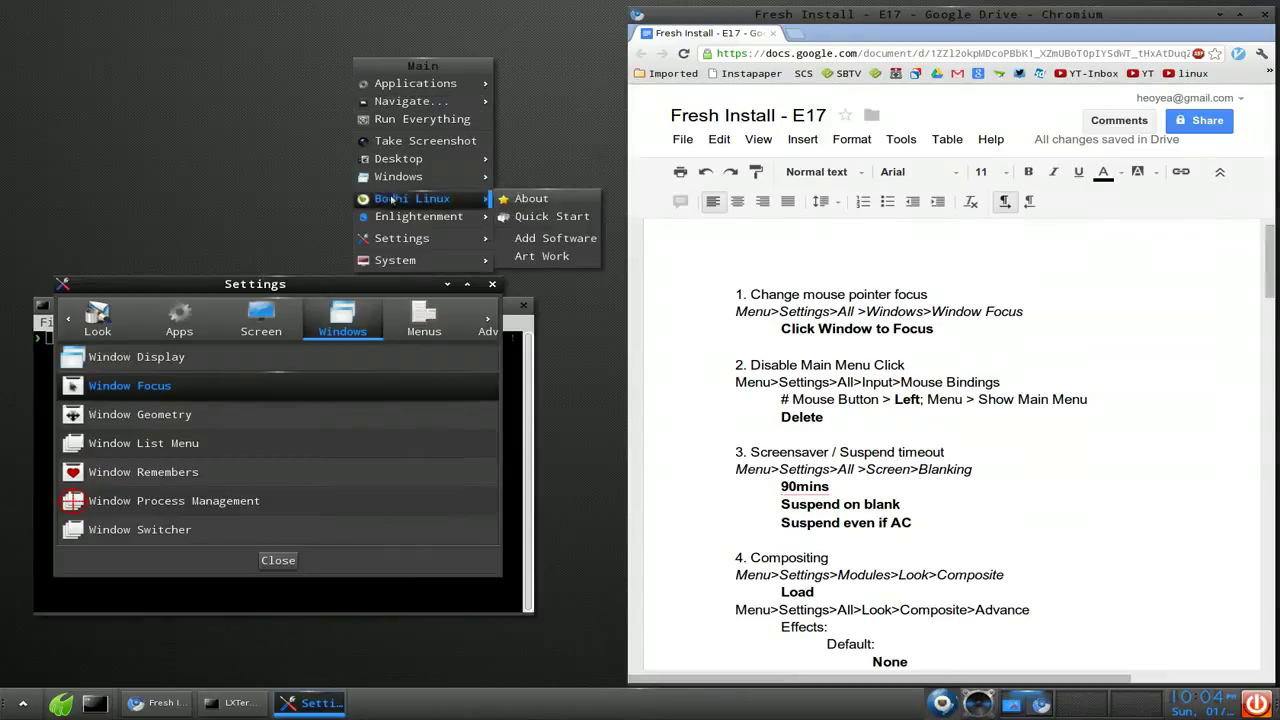
pyautogui.moveTo(398, 242)
pyautogui.click(355, 94)
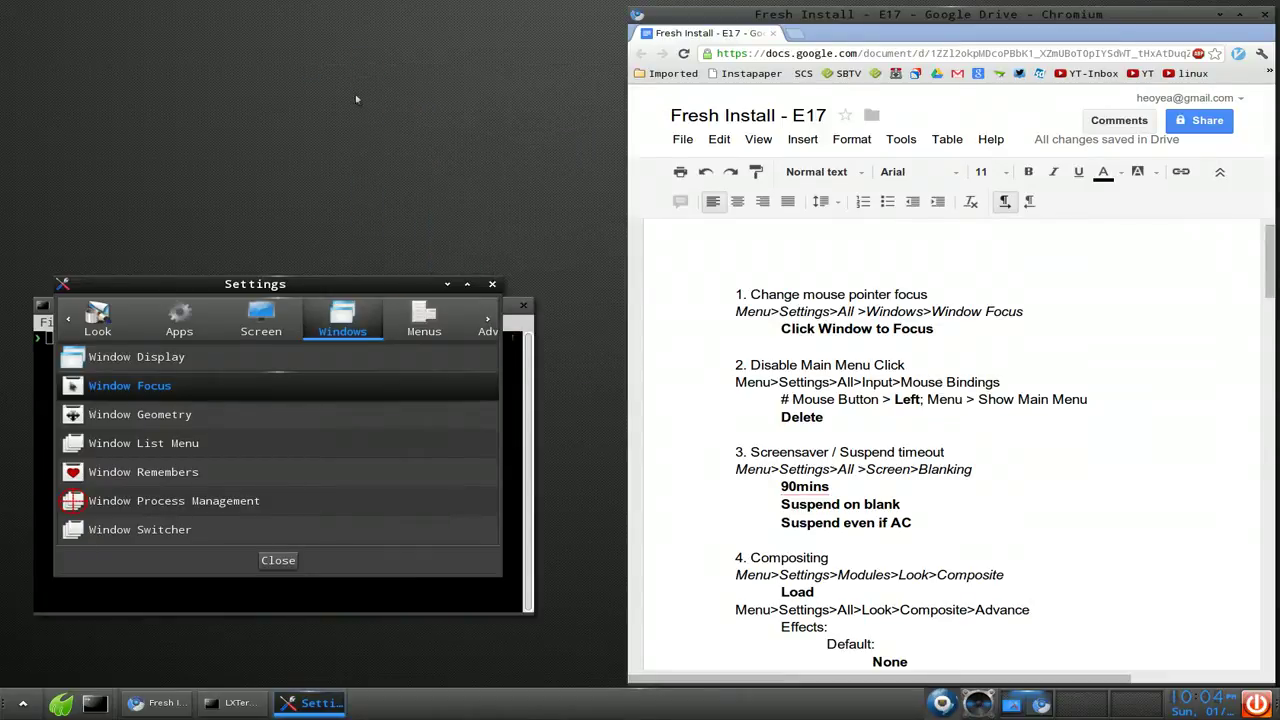
pyautogui.click(349, 78)
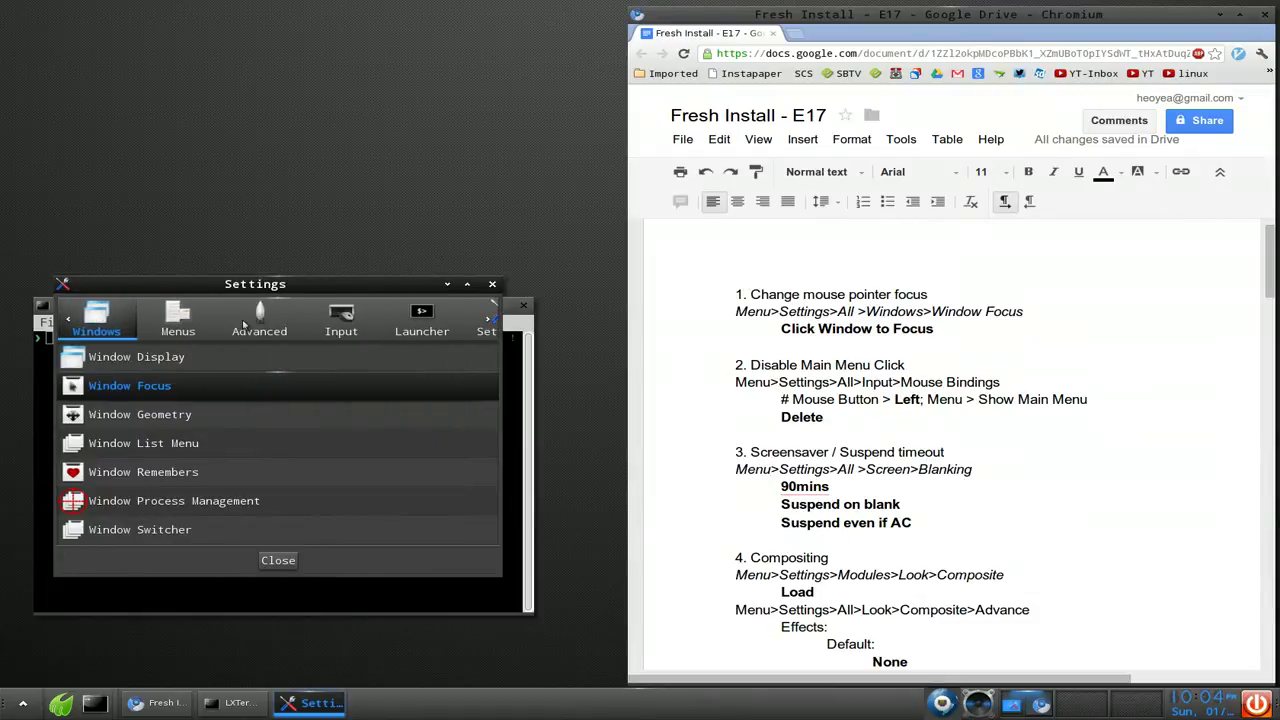
# Step: Open Input > Mouse Bindings and select the Left button main-menu binding, rechecking the desktop click
pyautogui.click(340, 335)
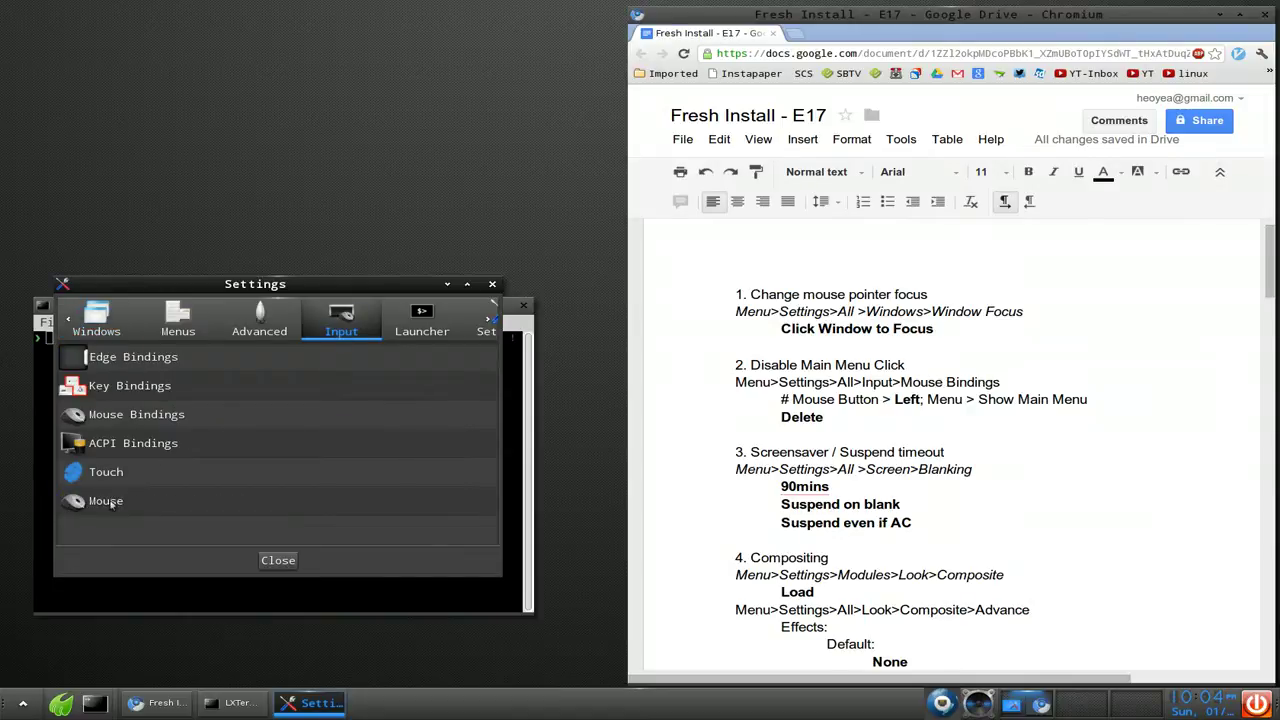
pyautogui.click(140, 416)
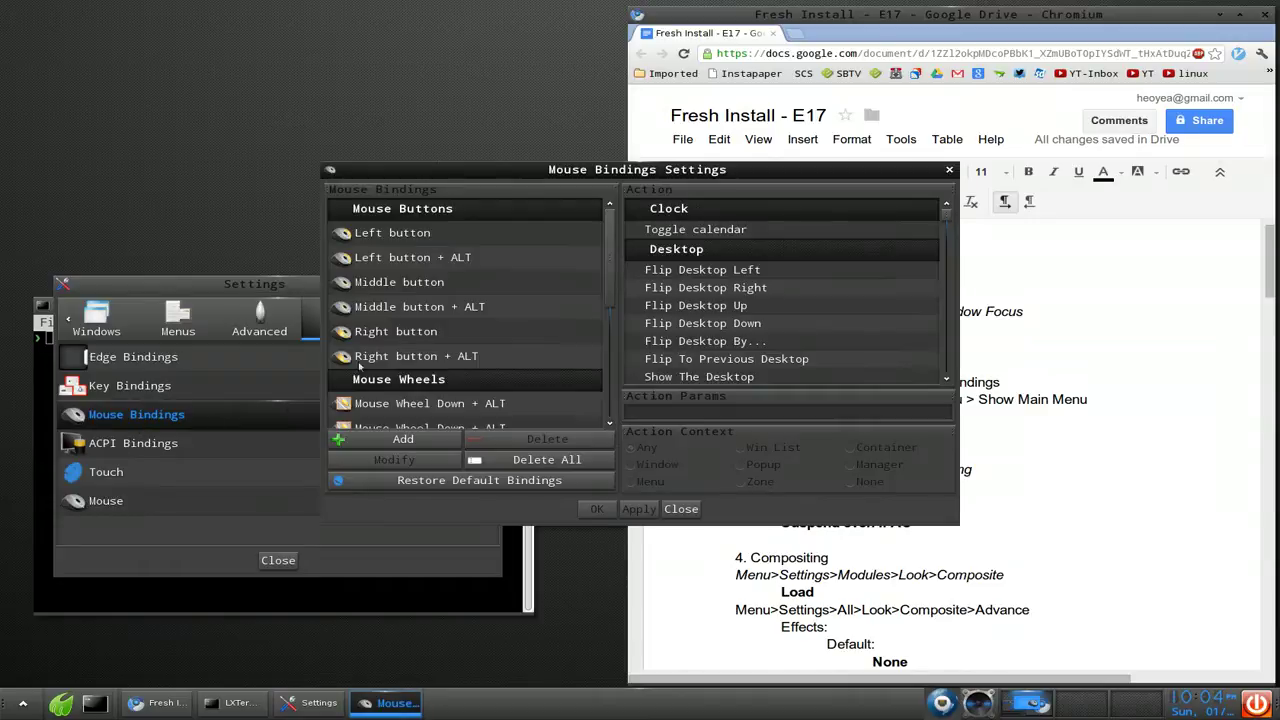
pyautogui.moveTo(551, 196); pyautogui.dragTo(446, 226)
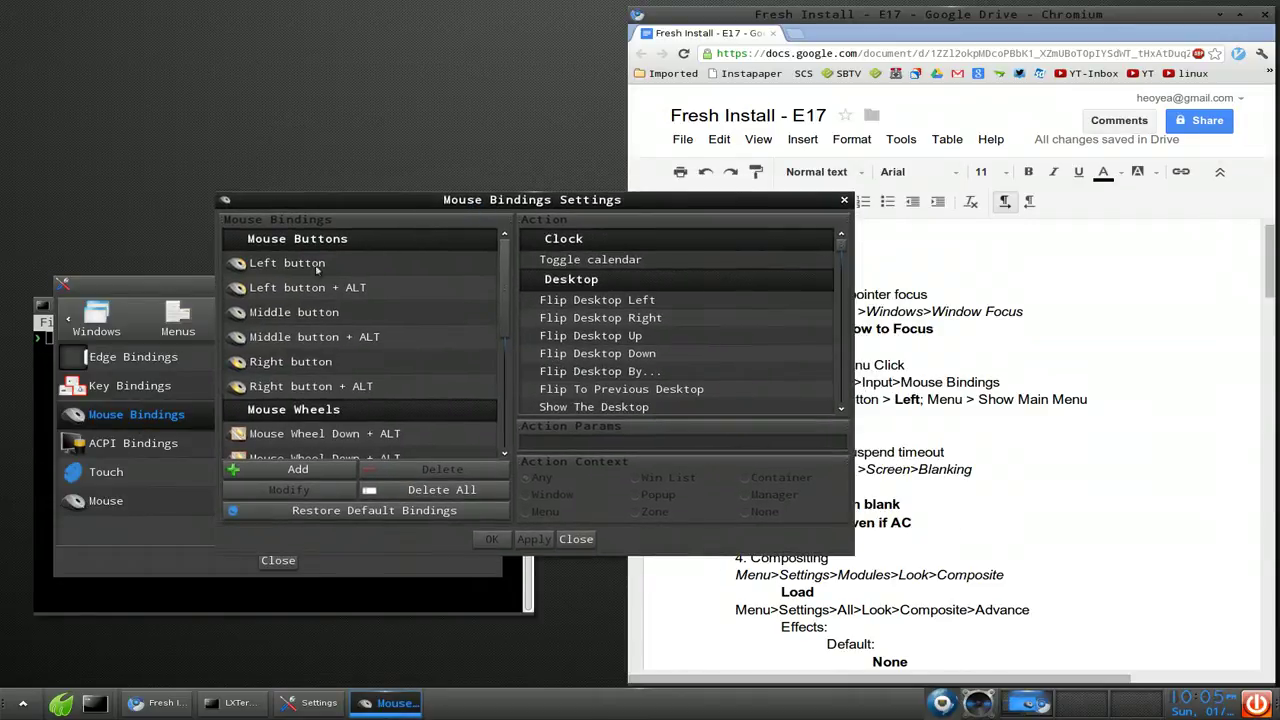
pyautogui.click(284, 266)
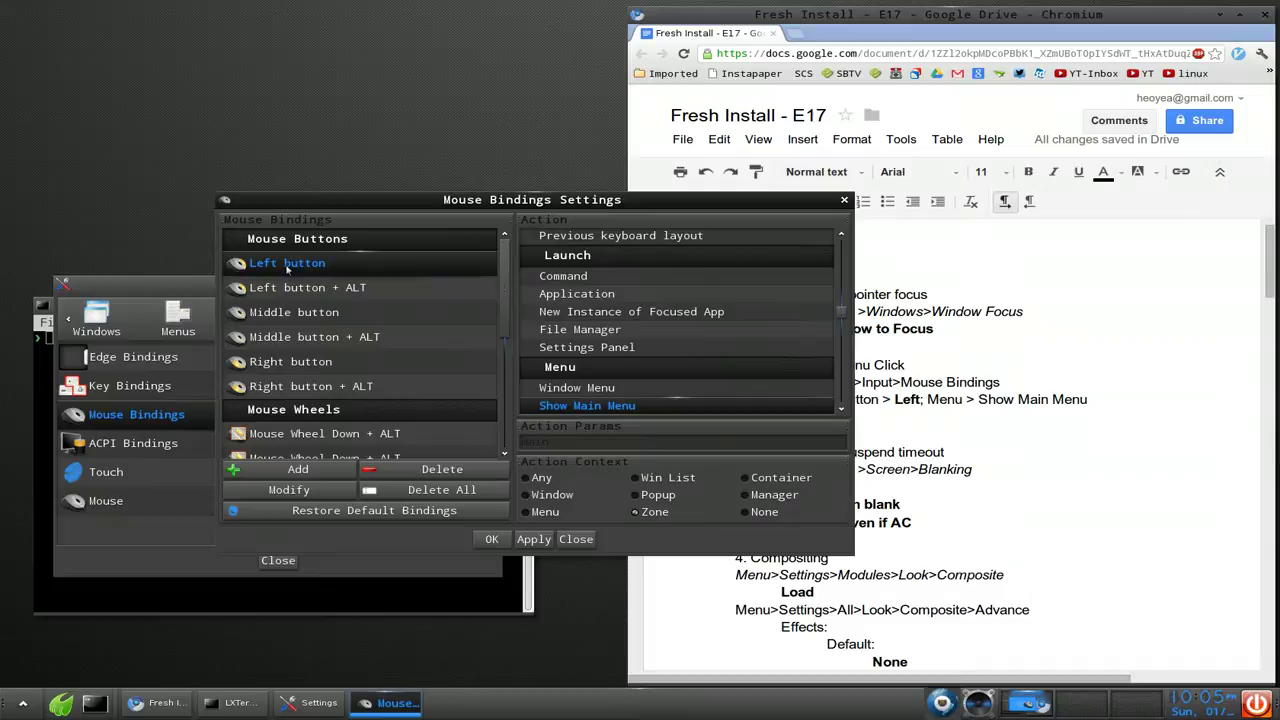
pyautogui.click(145, 58)
pyautogui.click(92, 81)
pyautogui.click(132, 67)
pyautogui.click(137, 58)
# Step: Delete the Left button binding, apply, close Mouse Bindings, and highlight the checklist's screensaver section
pyautogui.click(435, 477)
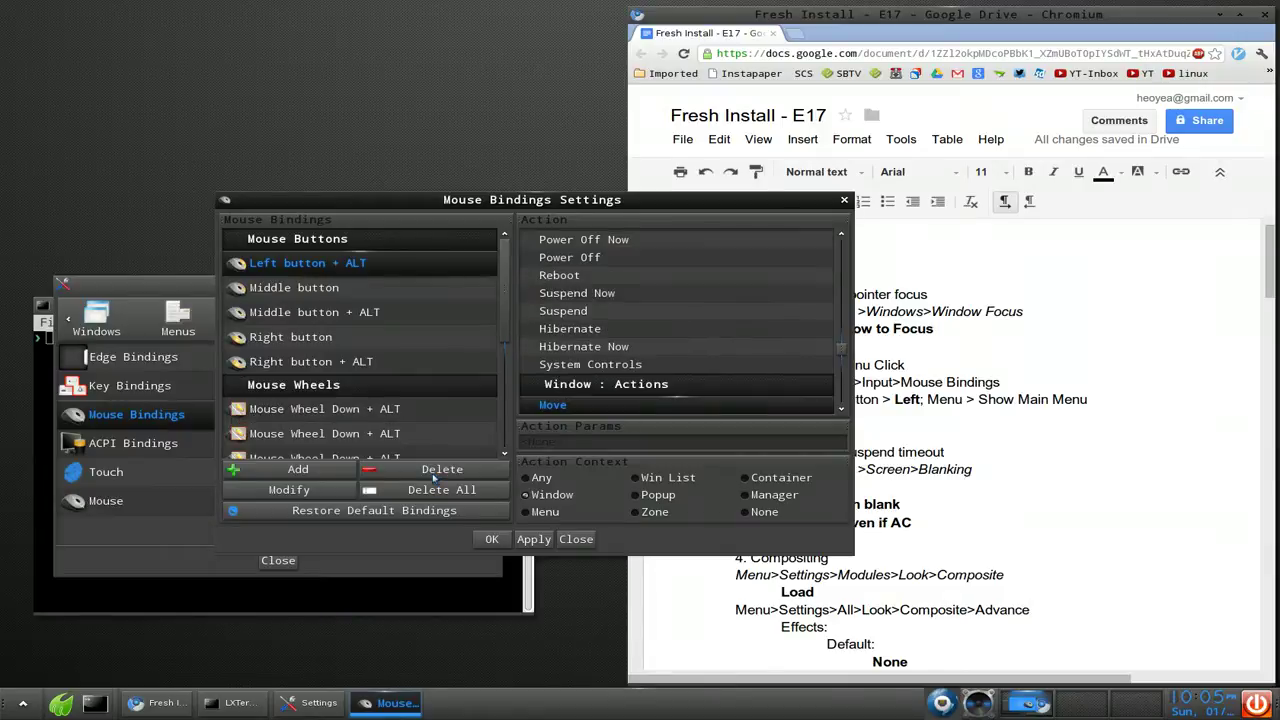
pyautogui.click(540, 543)
pyautogui.click(576, 540)
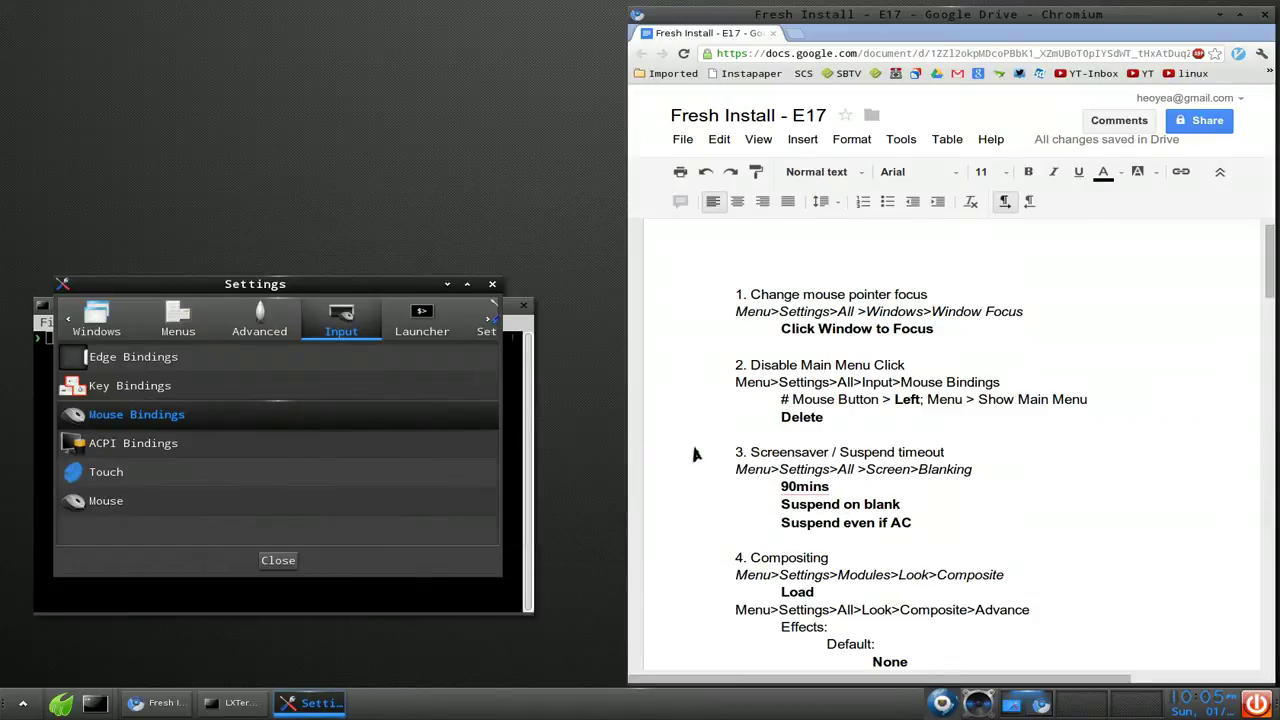
pyautogui.moveTo(748, 452); pyautogui.dragTo(950, 522)
# Step: Scroll the checklist down to the Compositing section and close the Settings window
pyautogui.click(980, 503)
pyautogui.scroll(-2, 1005, 527)
pyautogui.scroll(-4, 1005, 527)
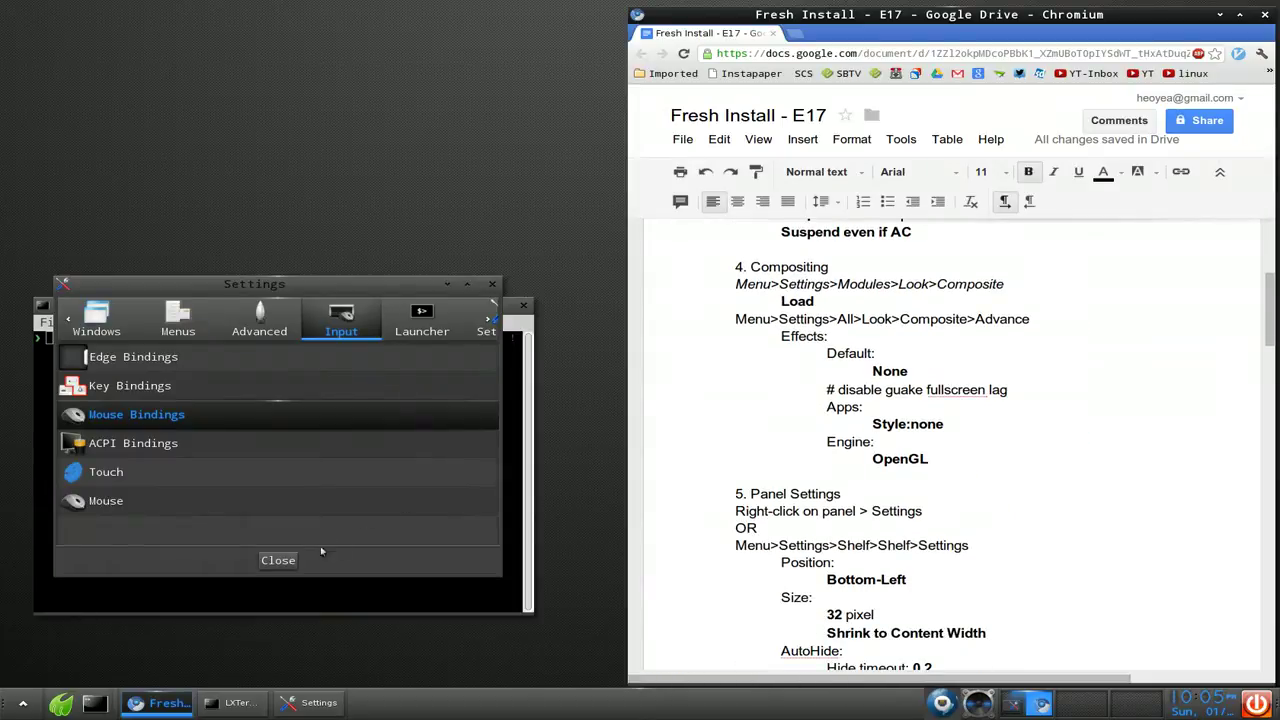
pyautogui.click(290, 561)
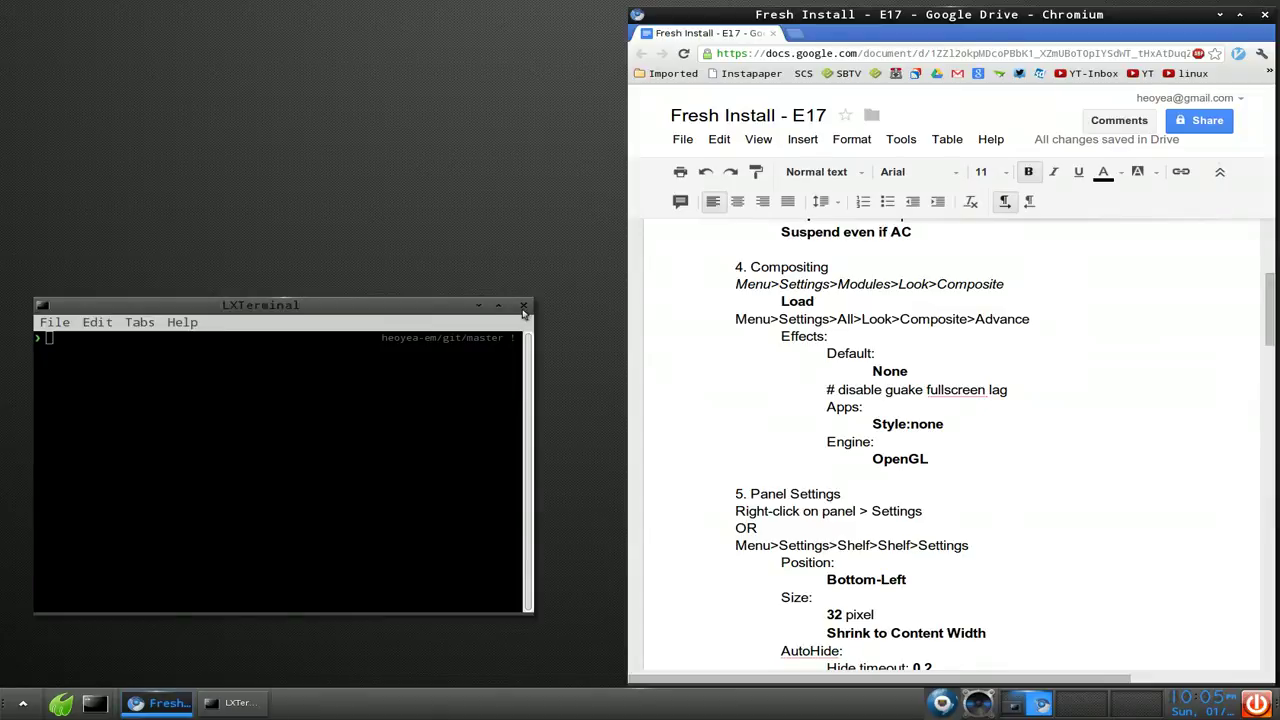
# Step: Close the LXTerminal window, toggle the F12 drop-down terminal away, and restore Chromium
pyautogui.click(522, 309)
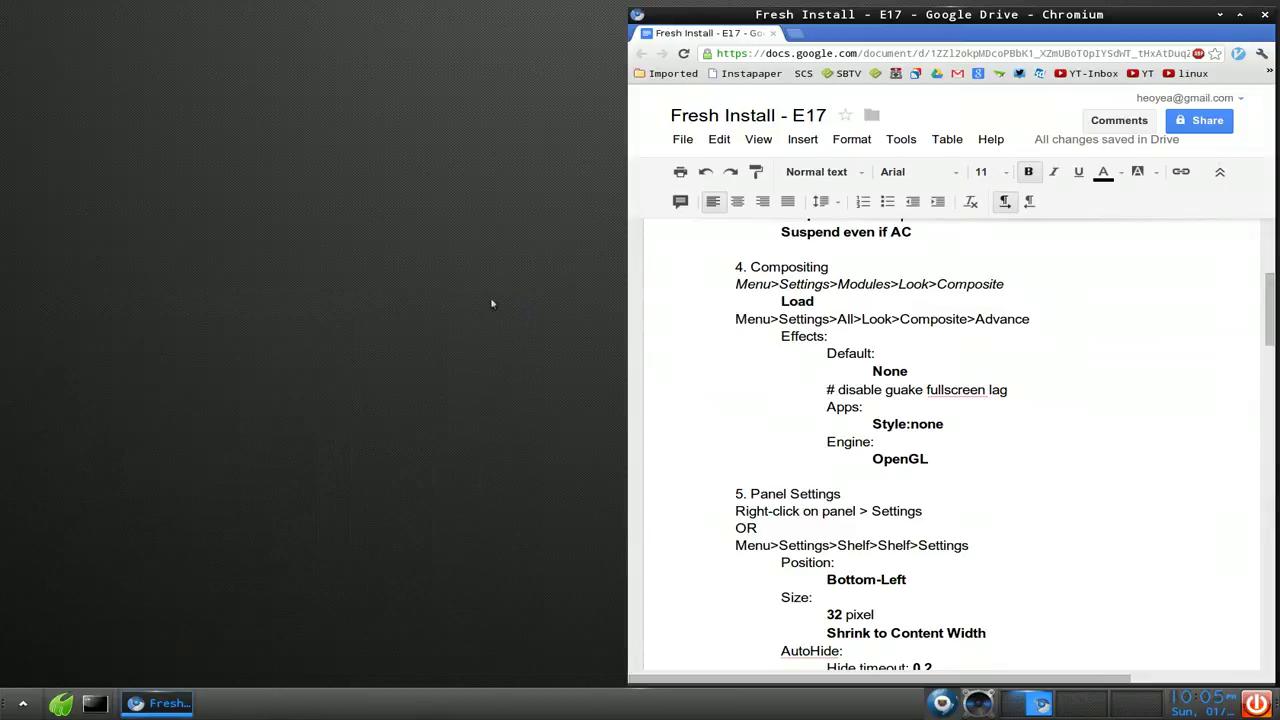
pyautogui.press('F12')
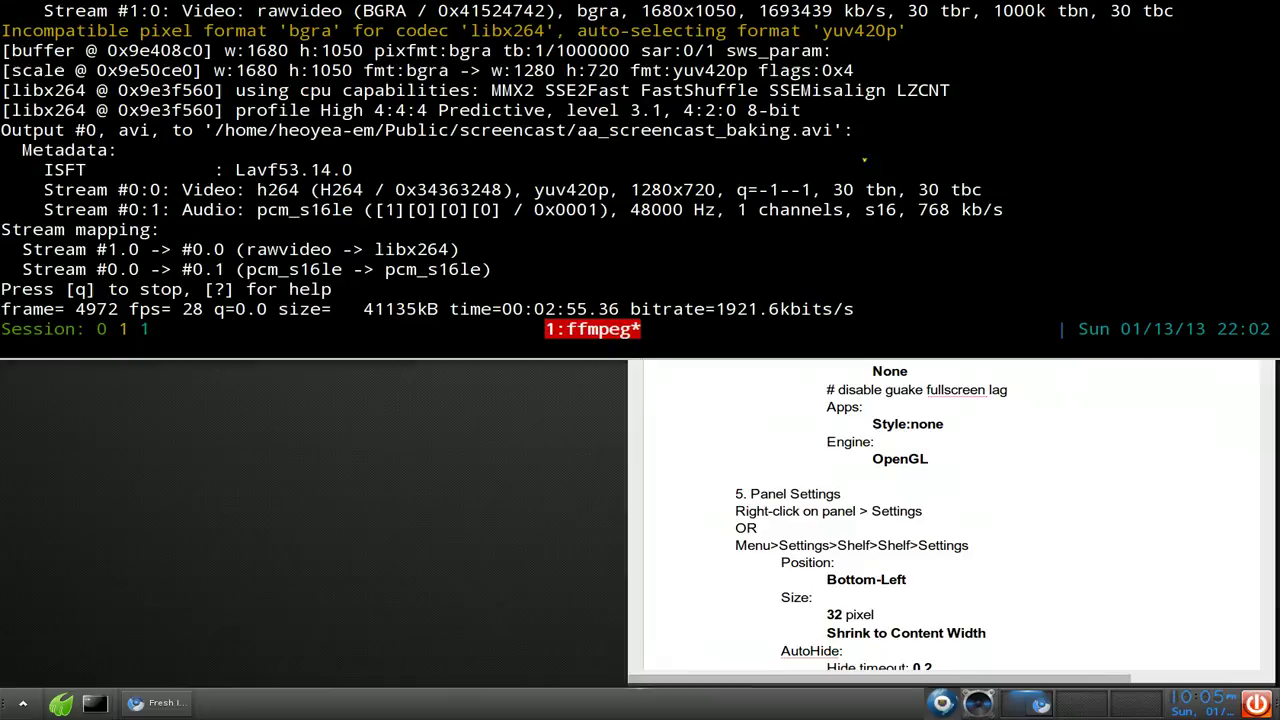
pyautogui.press('F12')
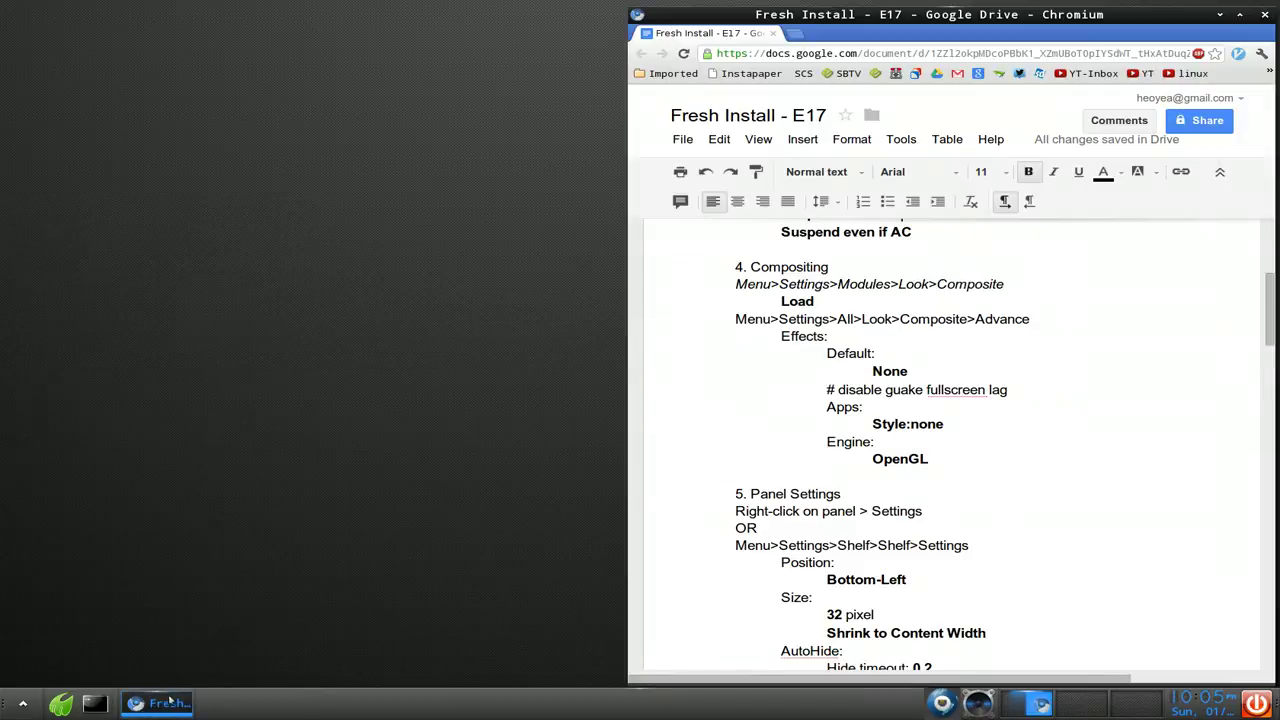
pyautogui.click(172, 702)
pyautogui.click(172, 702)
# Step: Load the Composite module from Modules > Look, accepting that Dropshadow gets disabled
pyautogui.click(24, 708)
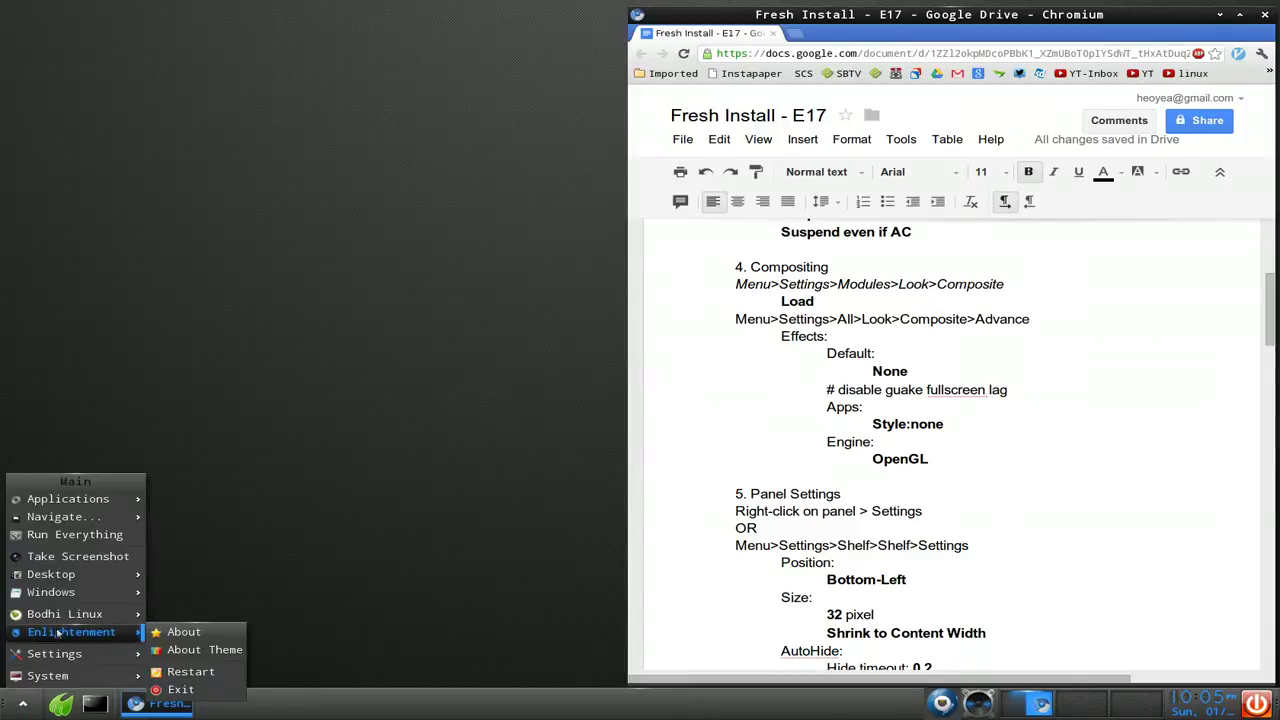
pyautogui.moveTo(55, 653)
pyautogui.moveTo(207, 617)
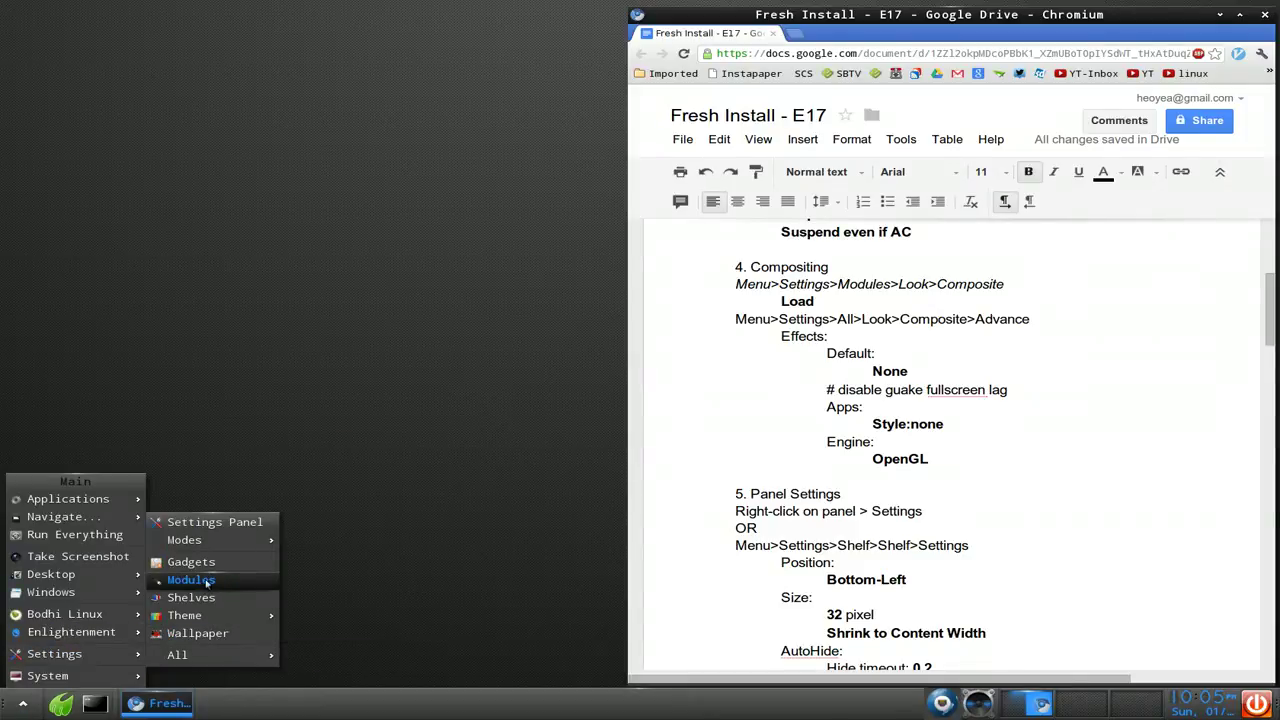
pyautogui.click(209, 583)
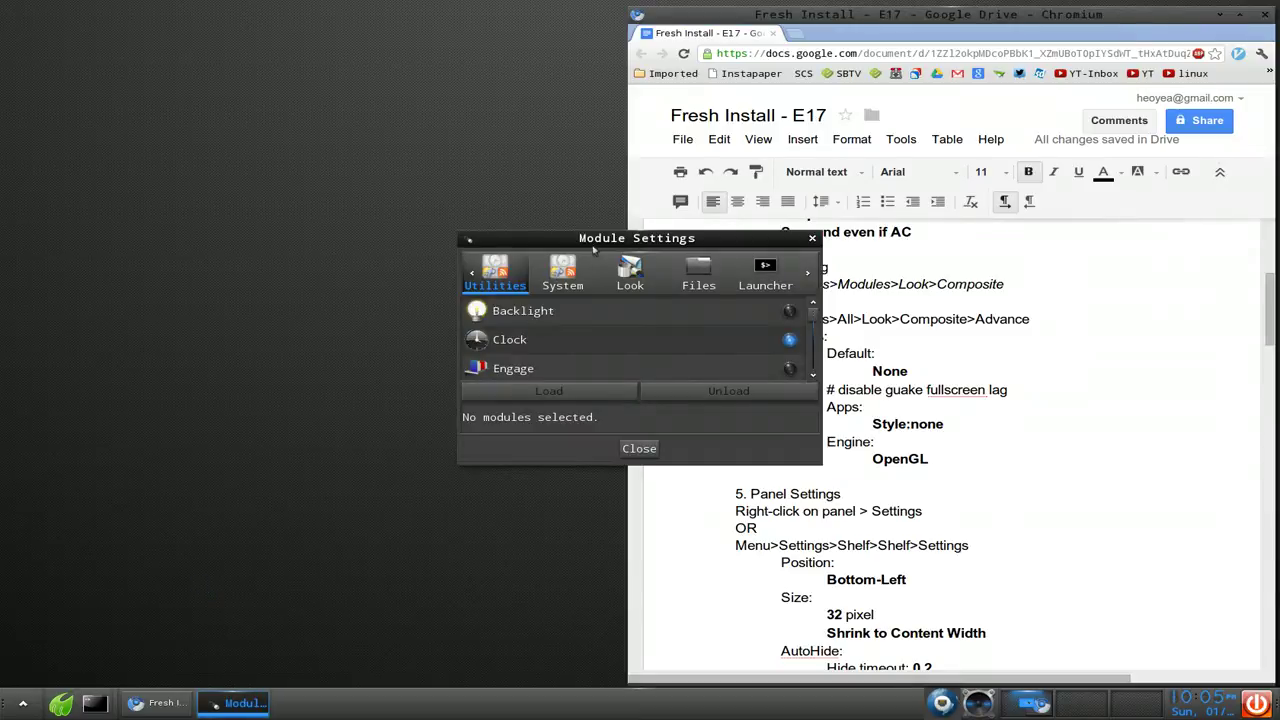
pyautogui.moveTo(596, 248); pyautogui.dragTo(470, 436)
pyautogui.click(324, 278)
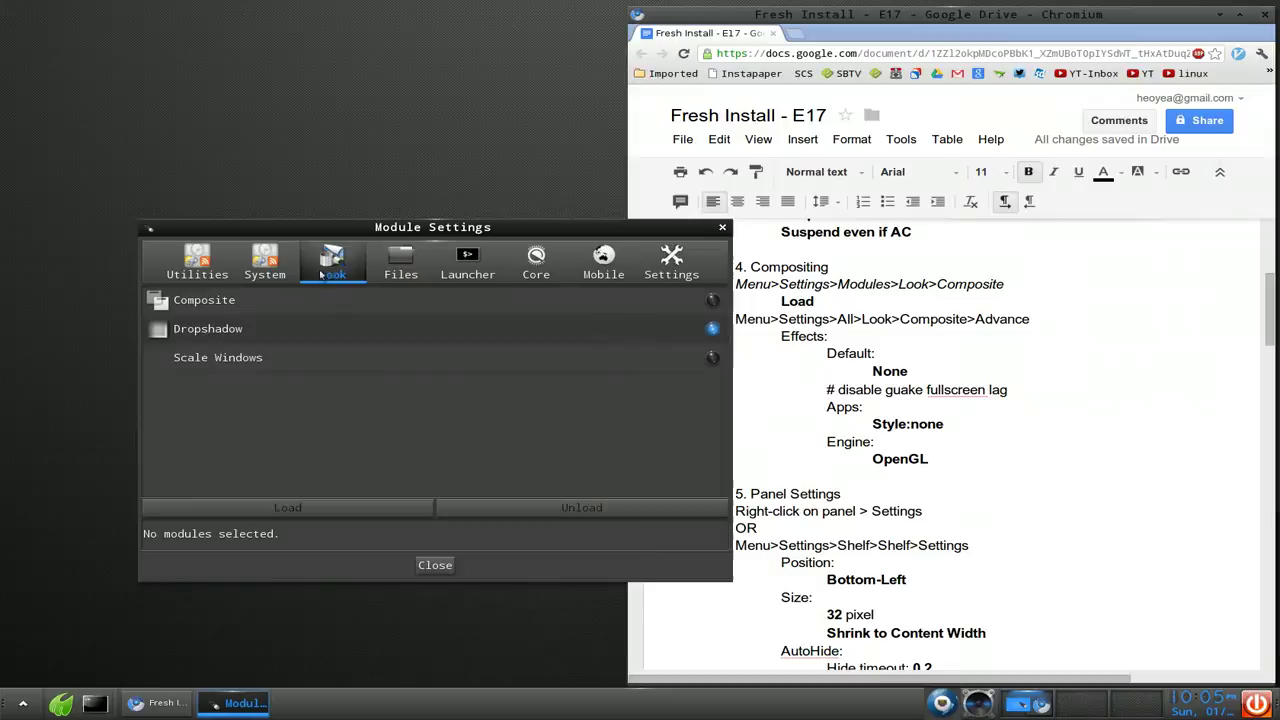
pyautogui.click(216, 303)
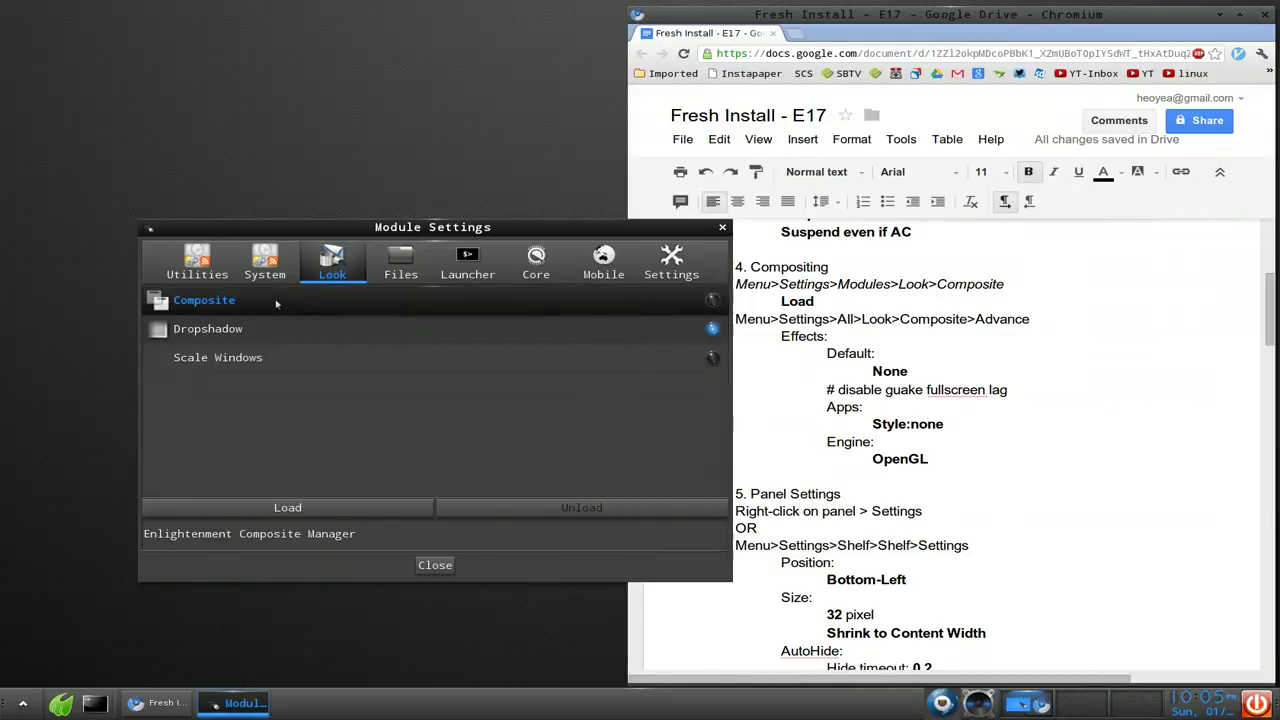
pyautogui.click(288, 508)
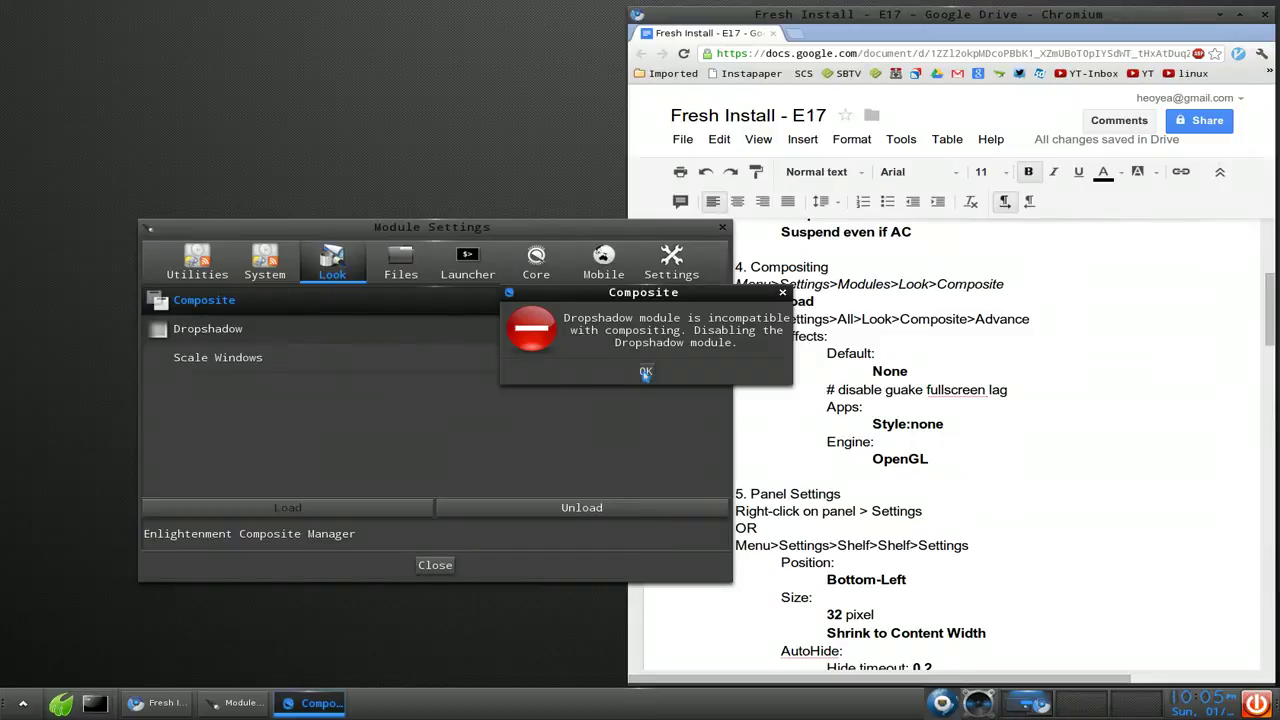
pyautogui.click(645, 372)
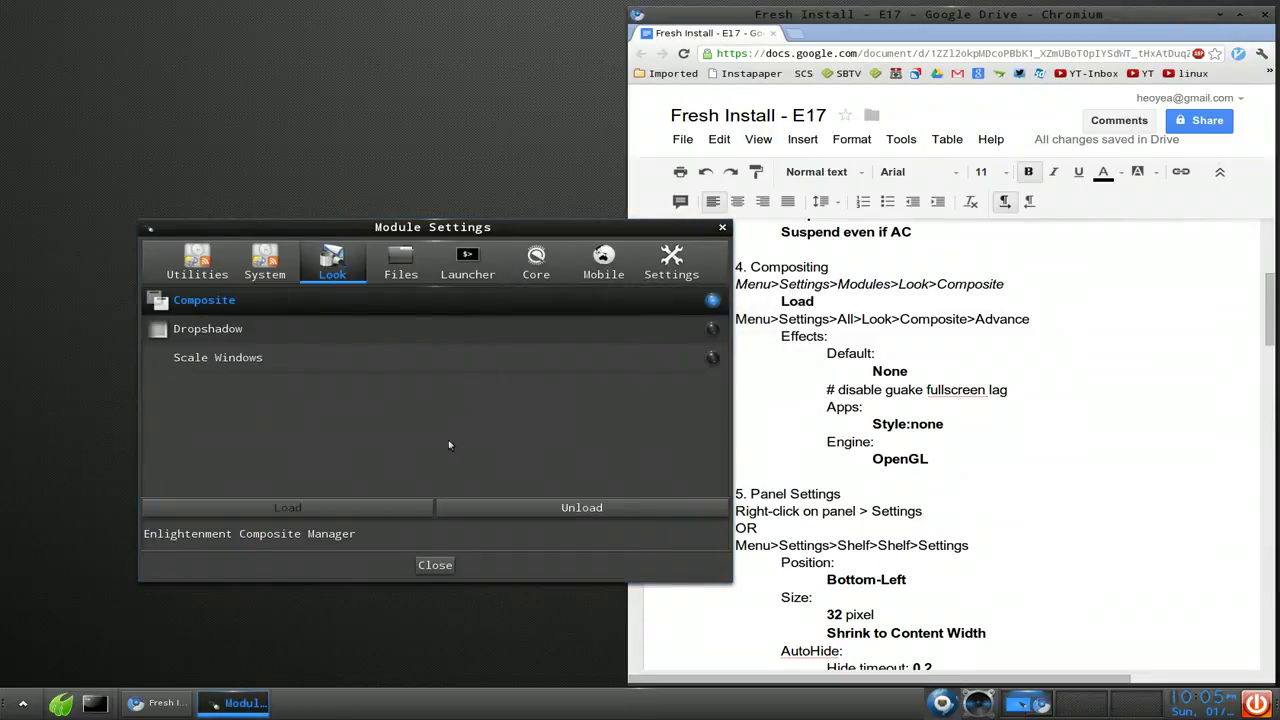
# Step: Close Module Settings, dismiss the F12 drop-down terminal, and restore Chromium from the taskbar
pyautogui.click(432, 565)
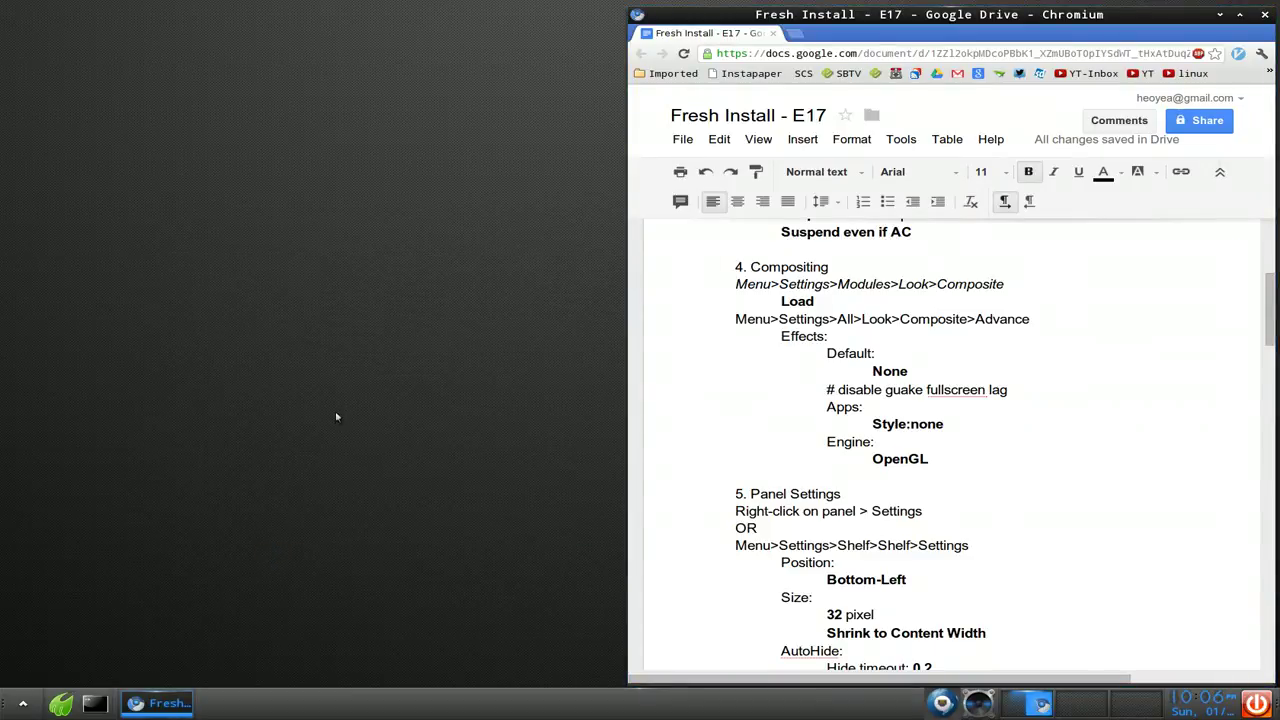
pyautogui.press('F12')
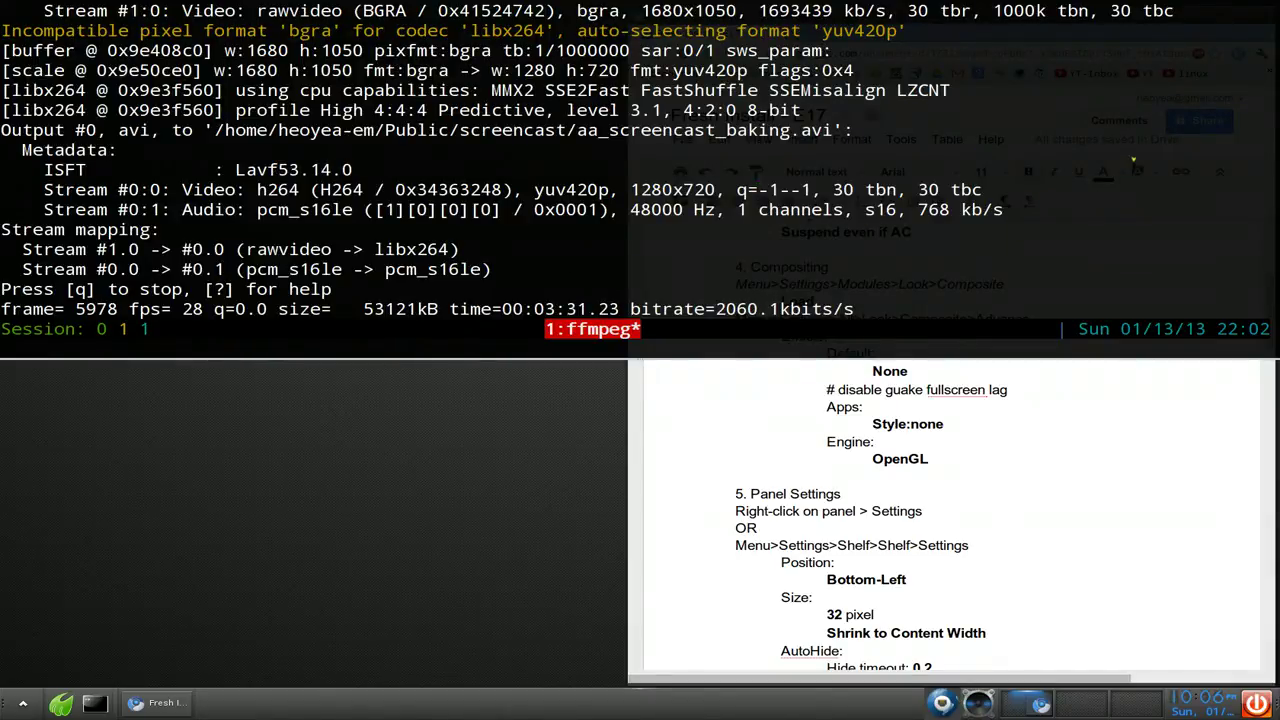
pyautogui.click(196, 706)
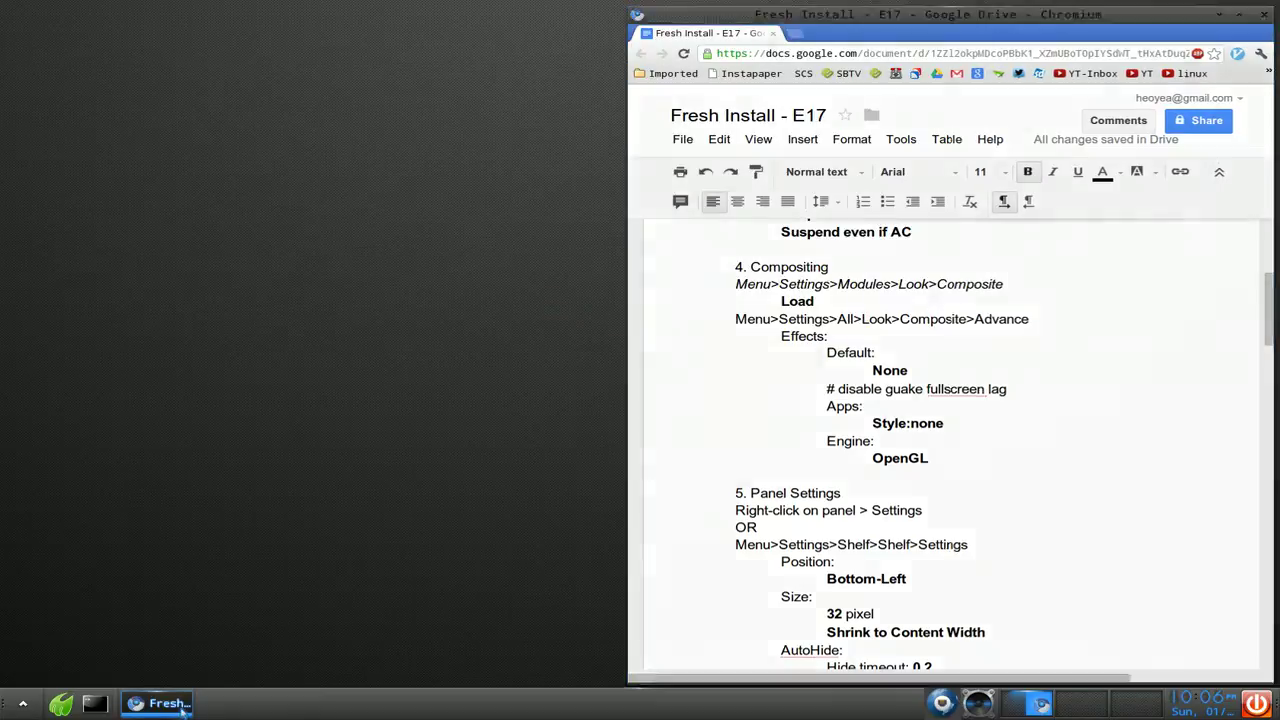
pyautogui.click(182, 706)
pyautogui.click(180, 706)
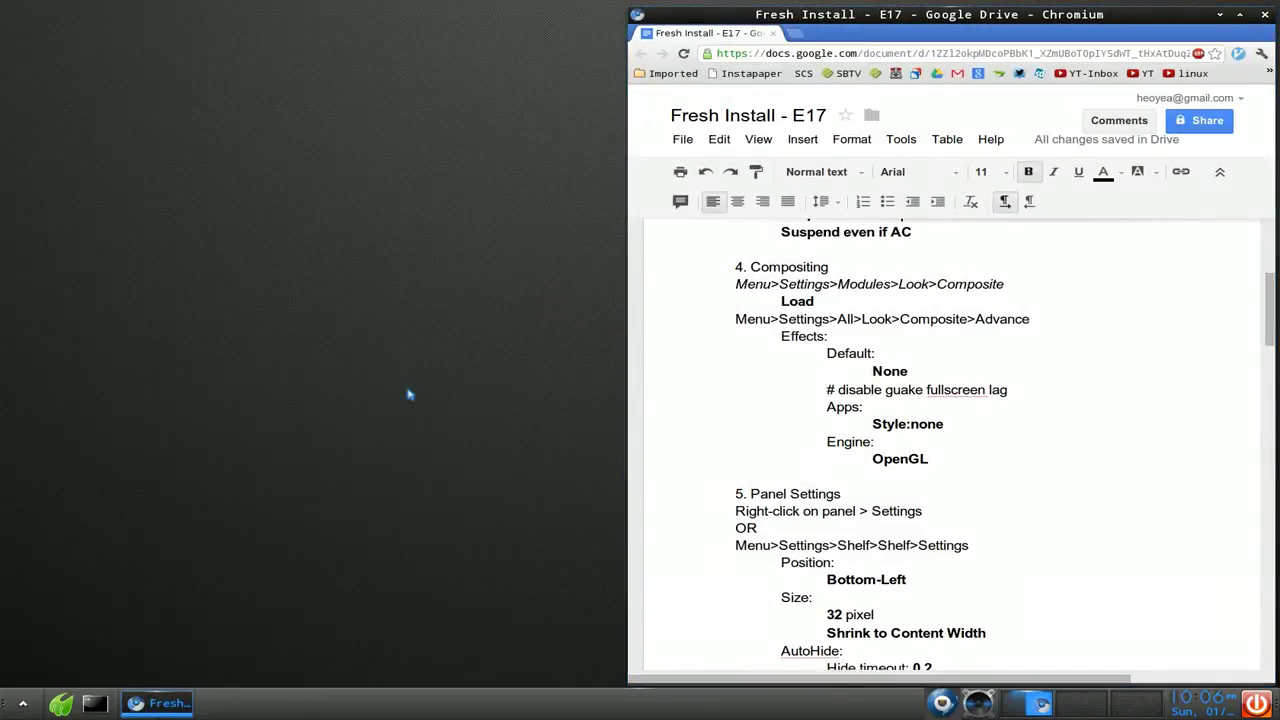
# Step: Bring up Composite Settings from the Settings Panel's Look category
pyautogui.click(24, 695)
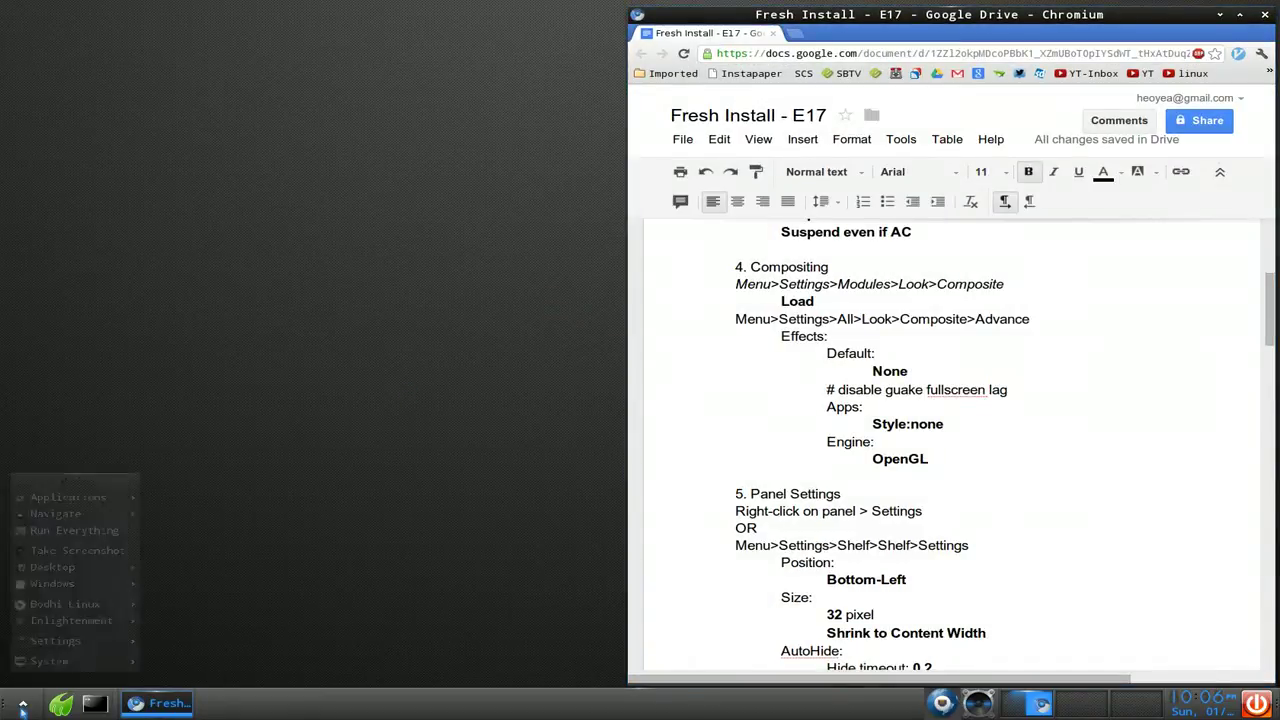
pyautogui.moveTo(57, 656)
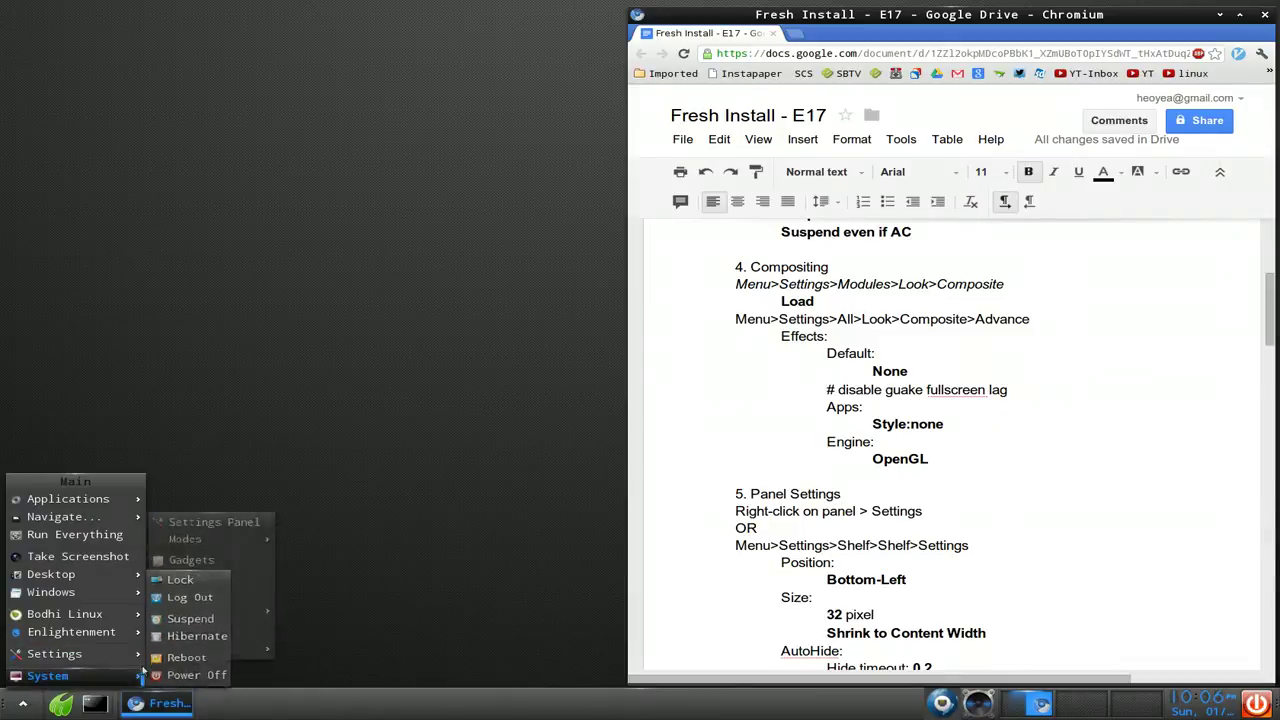
pyautogui.click(220, 523)
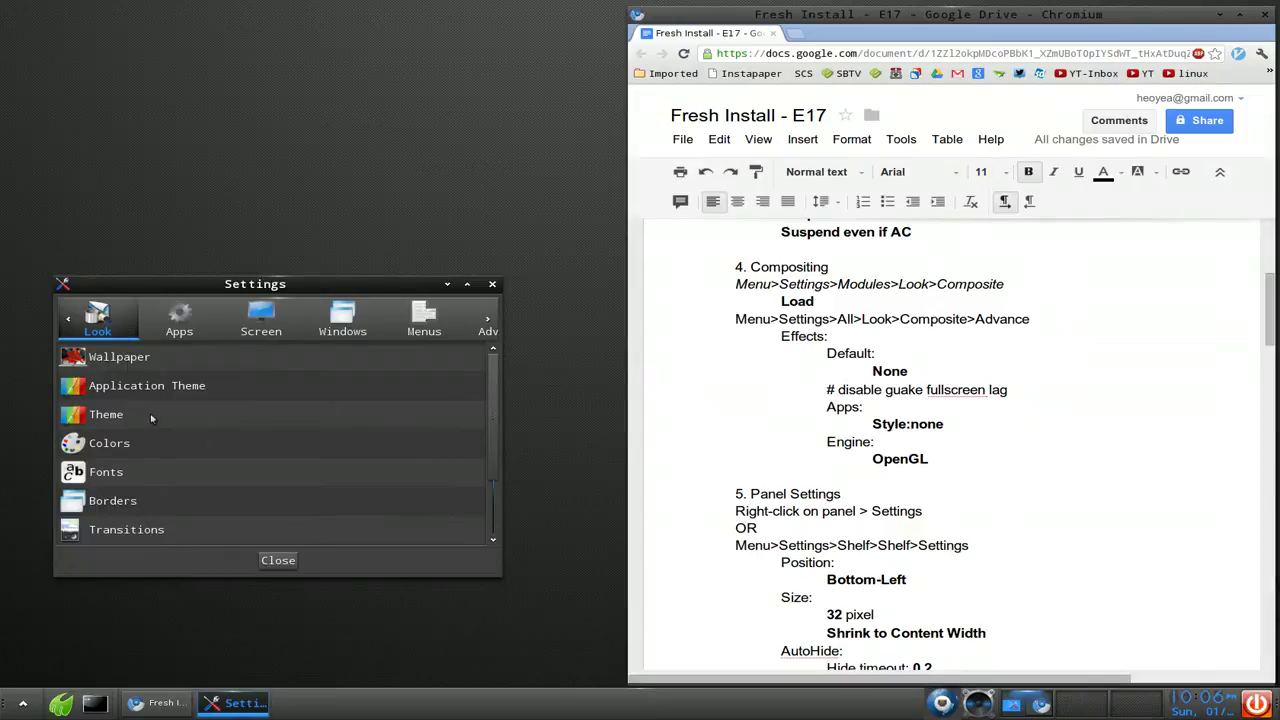
pyautogui.scroll(-3, 146, 453)
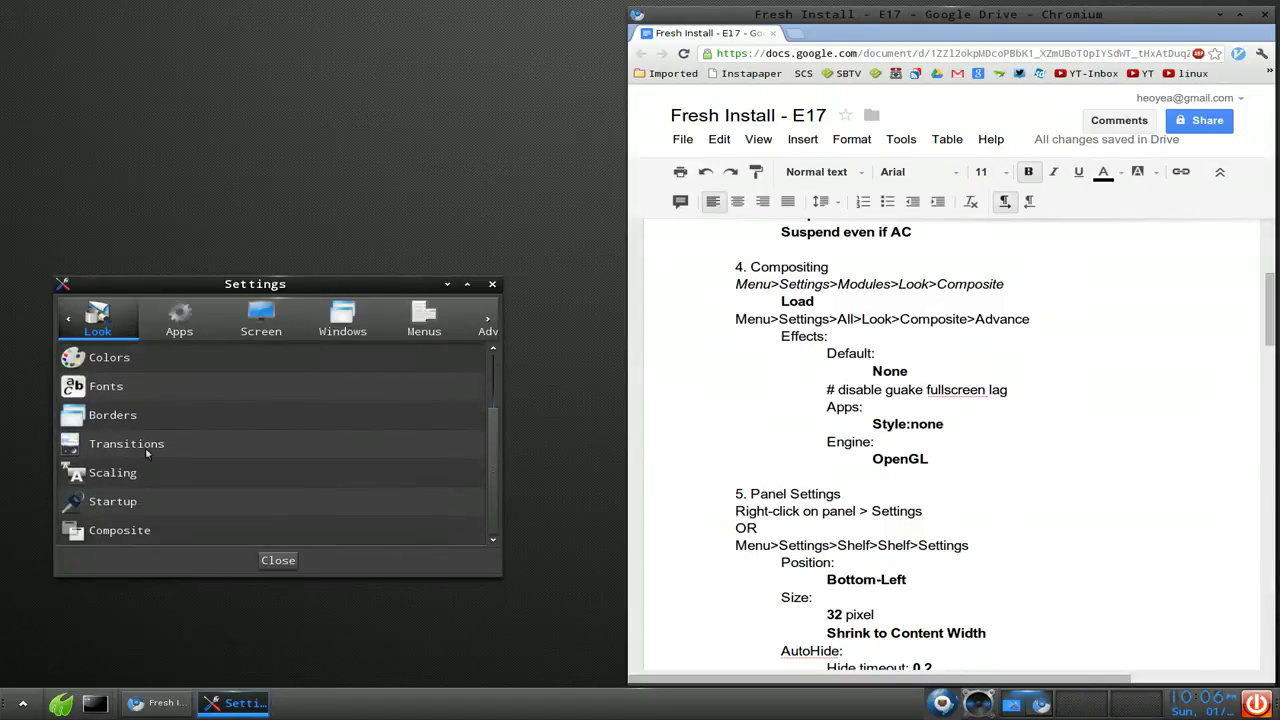
pyautogui.click(114, 533)
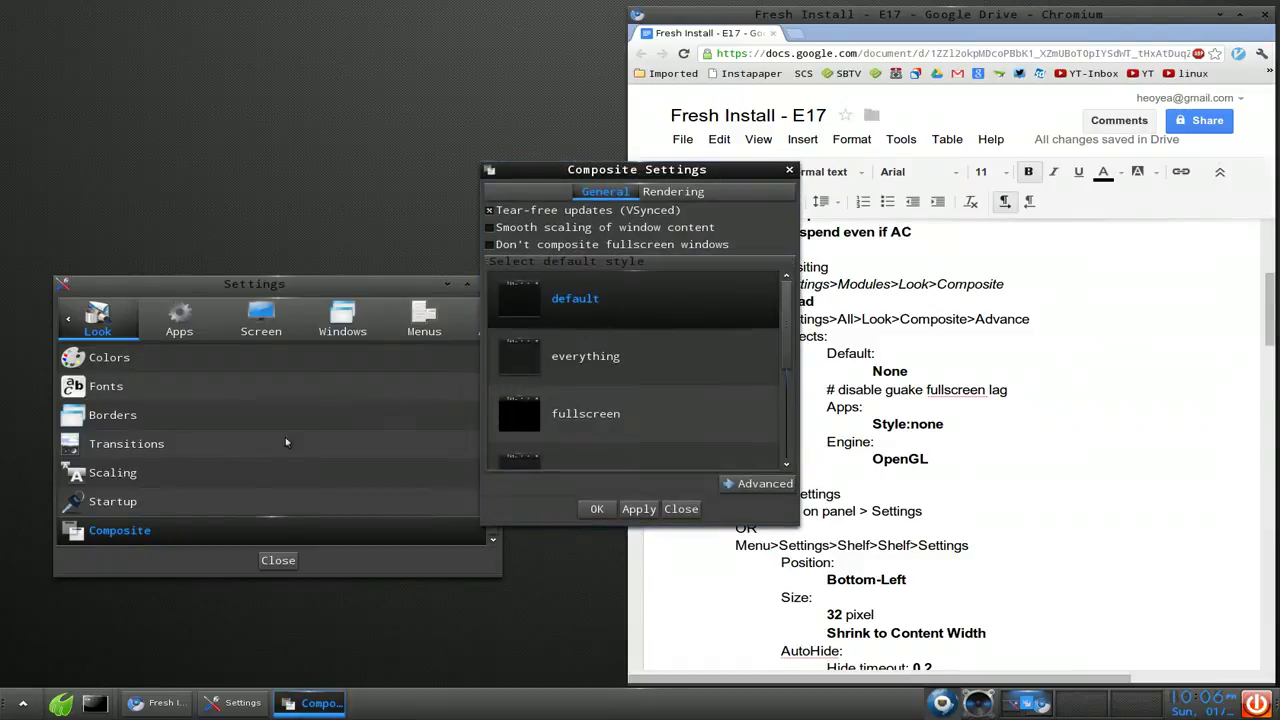
pyautogui.moveTo(670, 171); pyautogui.dragTo(444, 167)
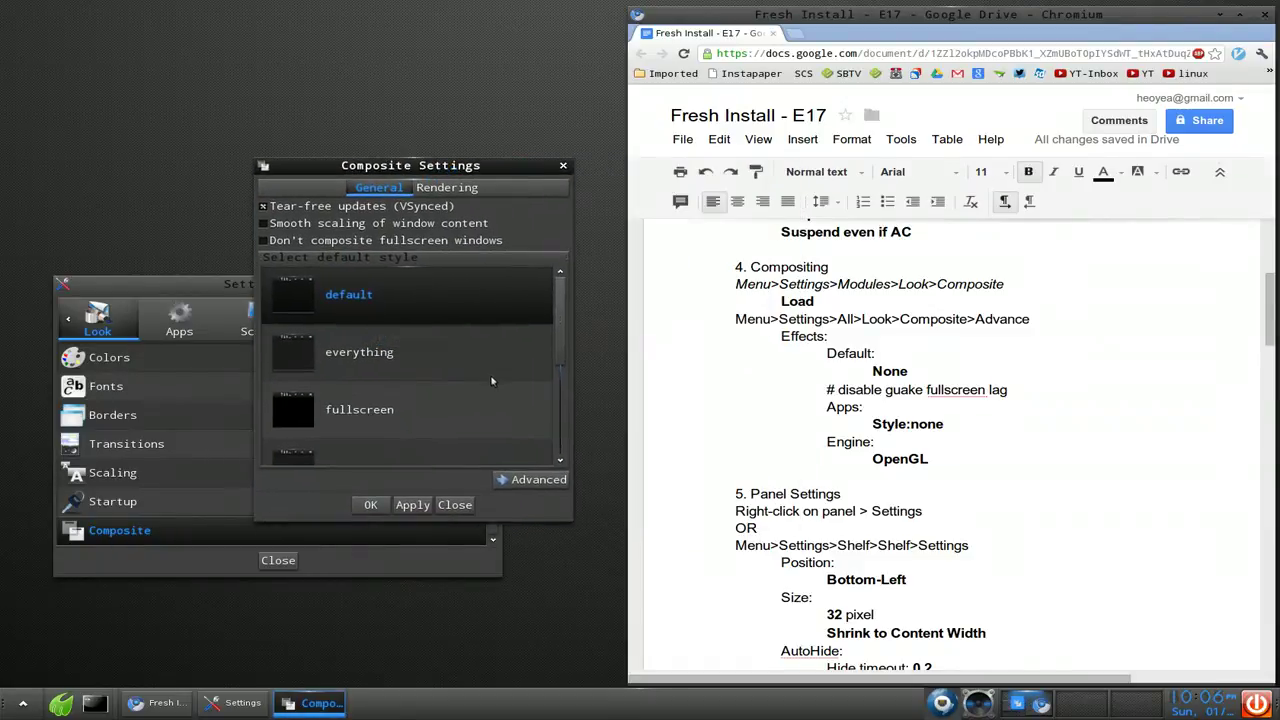
# Step: Switch Composite Settings to Advanced, check the OpenGL engine, then return to the effect styles
pyautogui.scroll(-3, 500, 375)
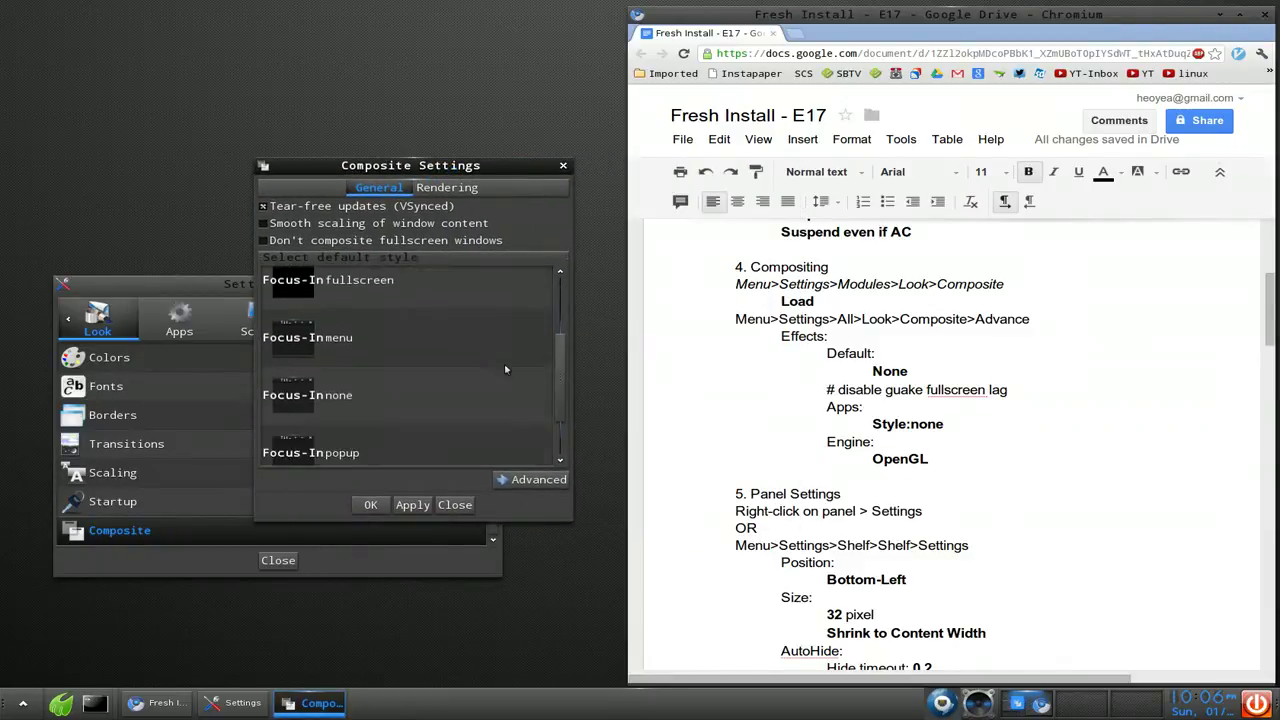
pyautogui.scroll(-5, 505, 370)
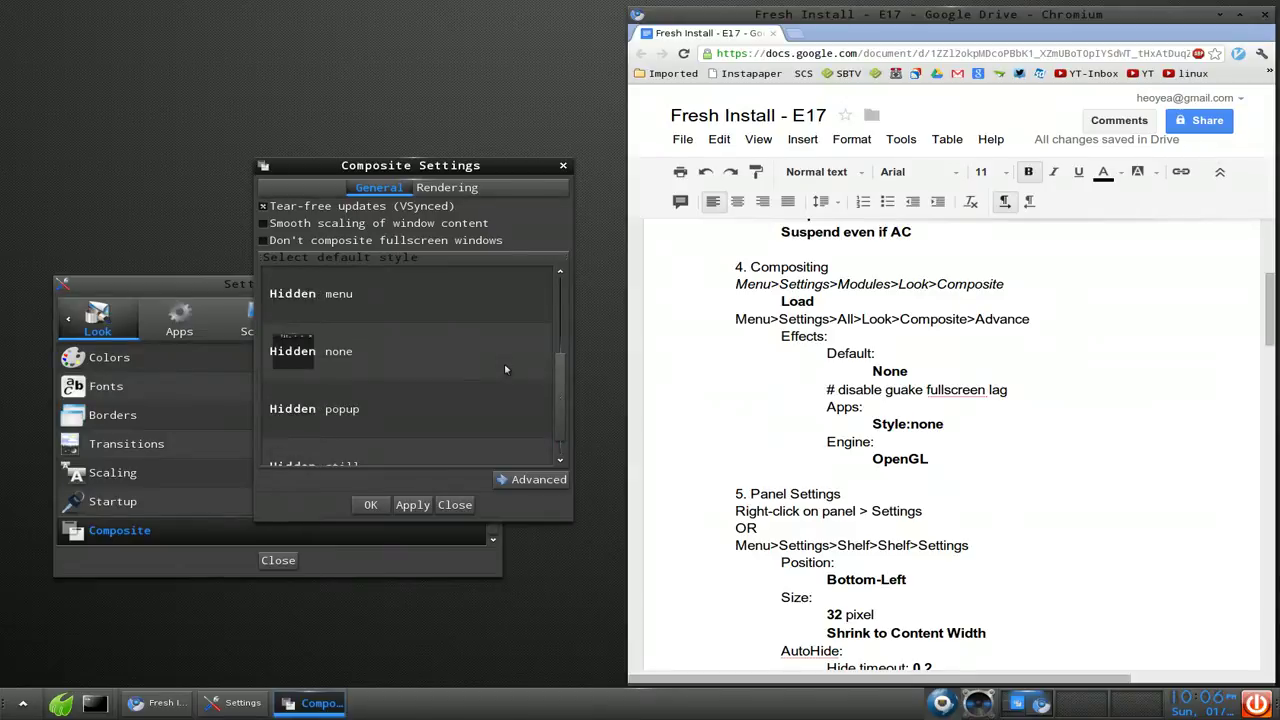
pyautogui.click(530, 480)
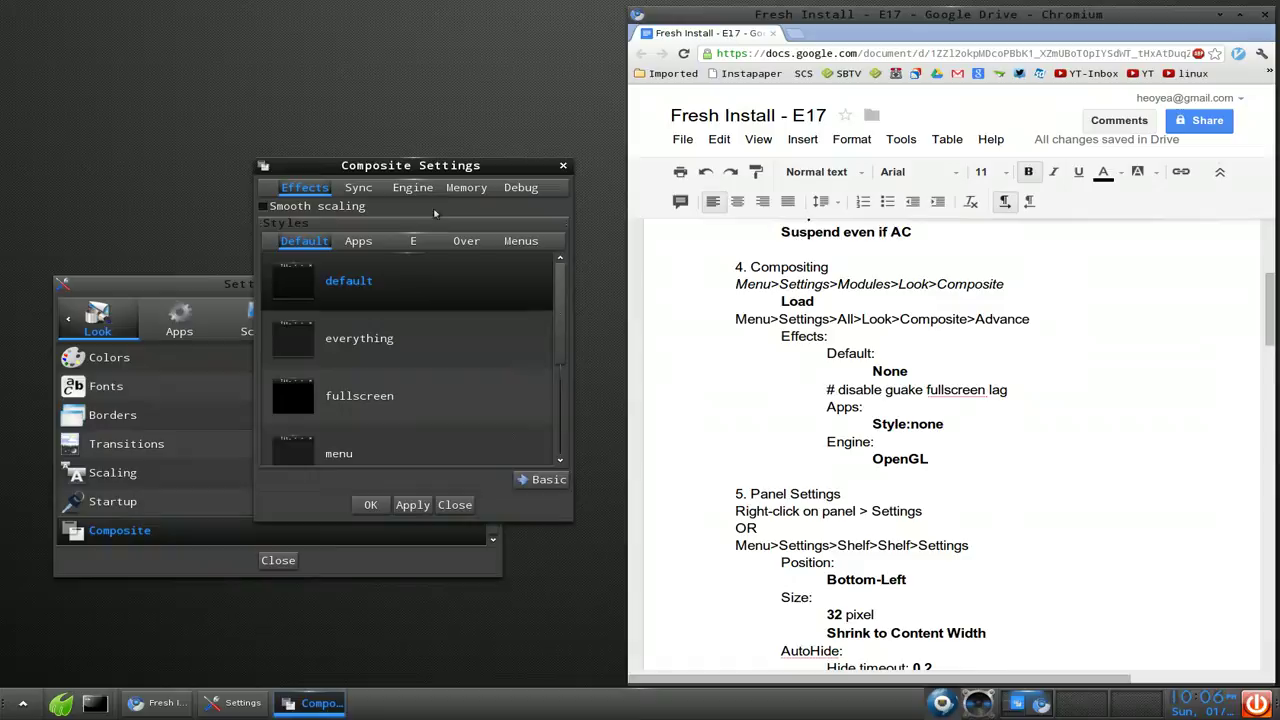
pyautogui.click(412, 188)
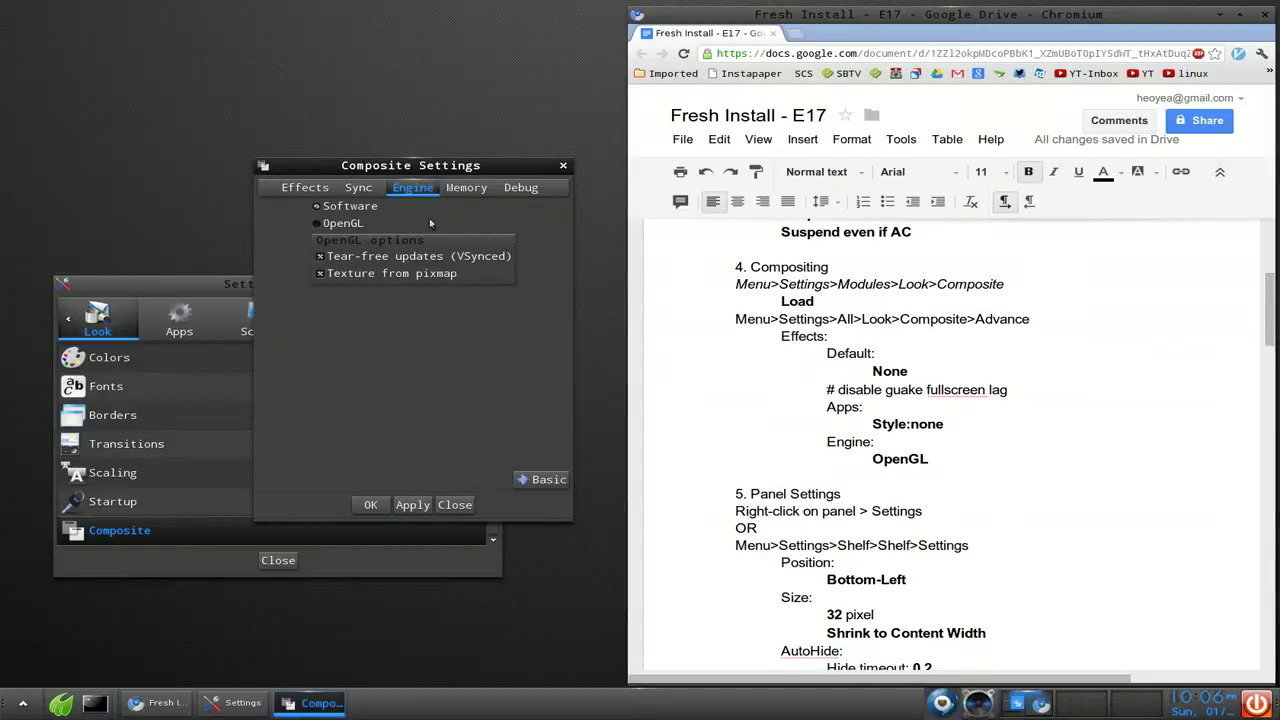
pyautogui.click(308, 190)
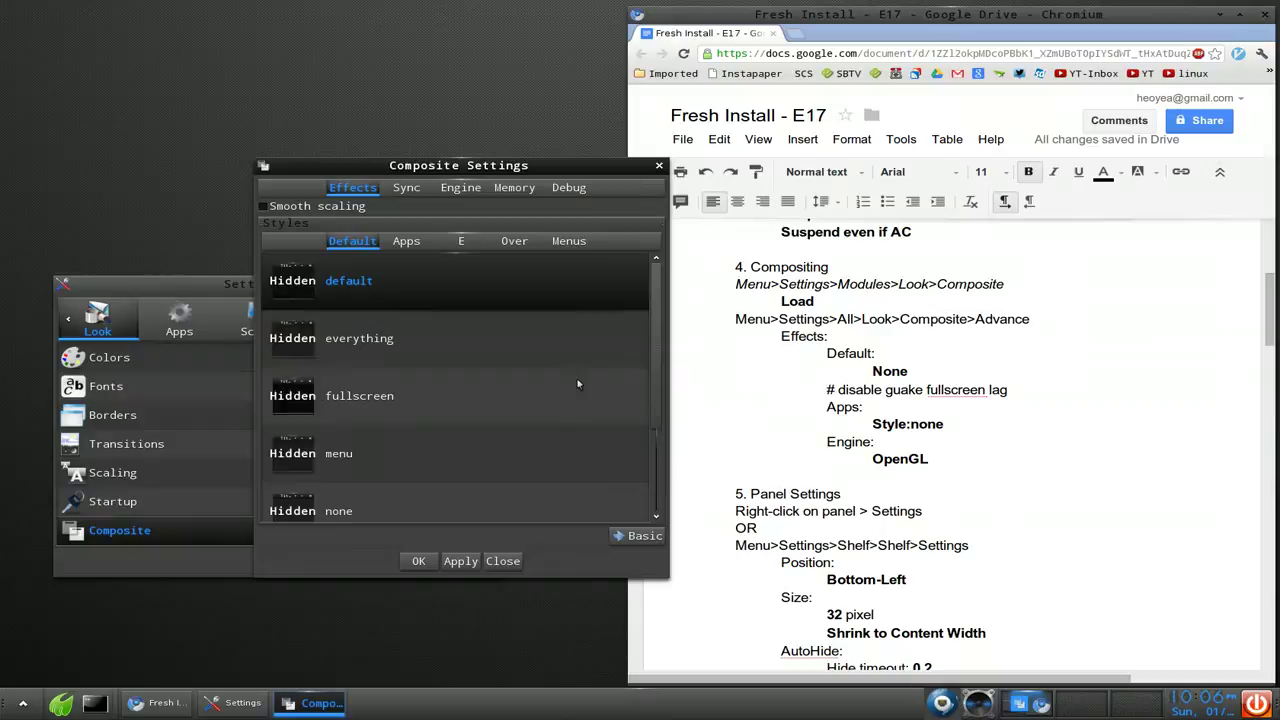
# Step: Drop down the F12 terminal, toggle its F11 fullscreen on and off, then hide it again
pyautogui.press('F12')
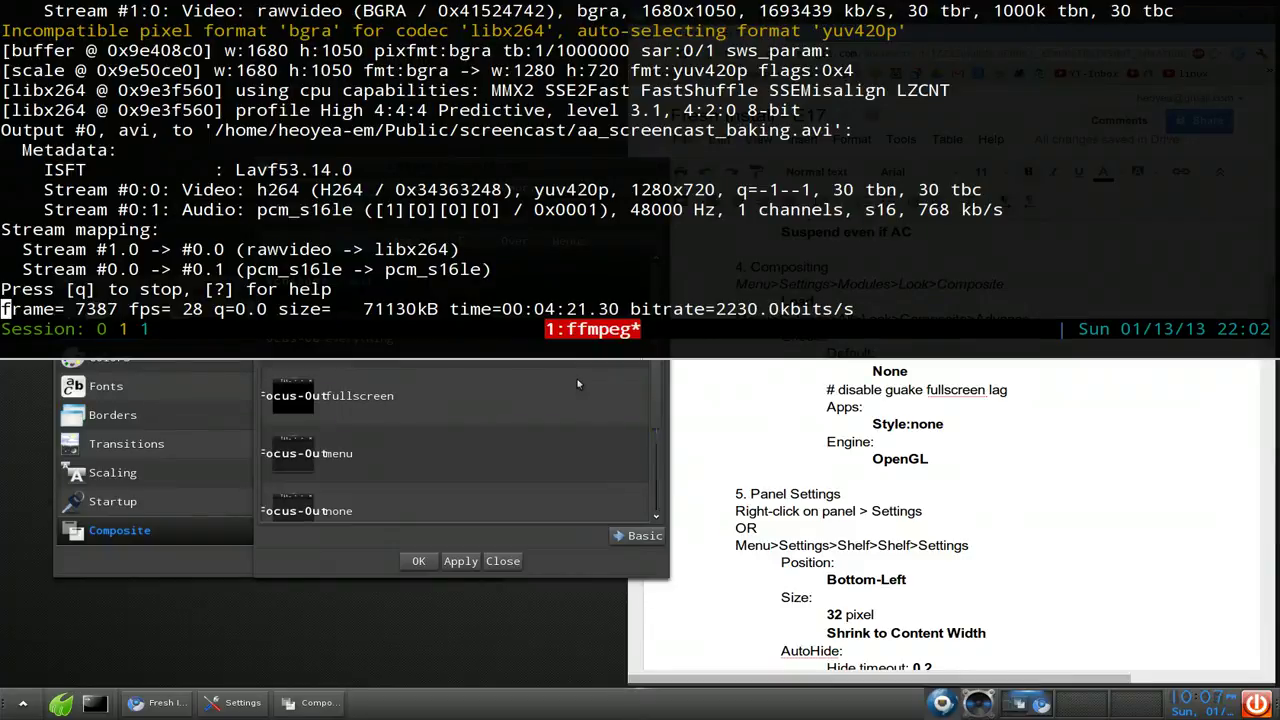
pyautogui.press('F11')
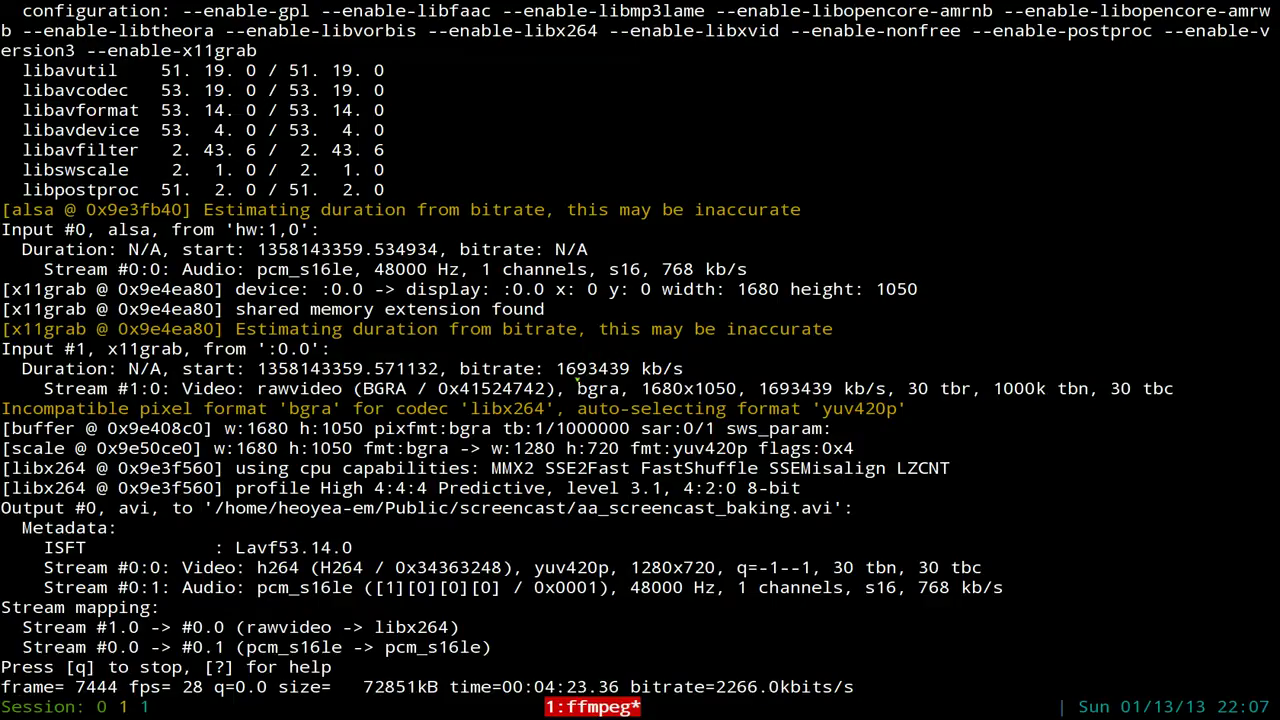
pyautogui.press('F11')
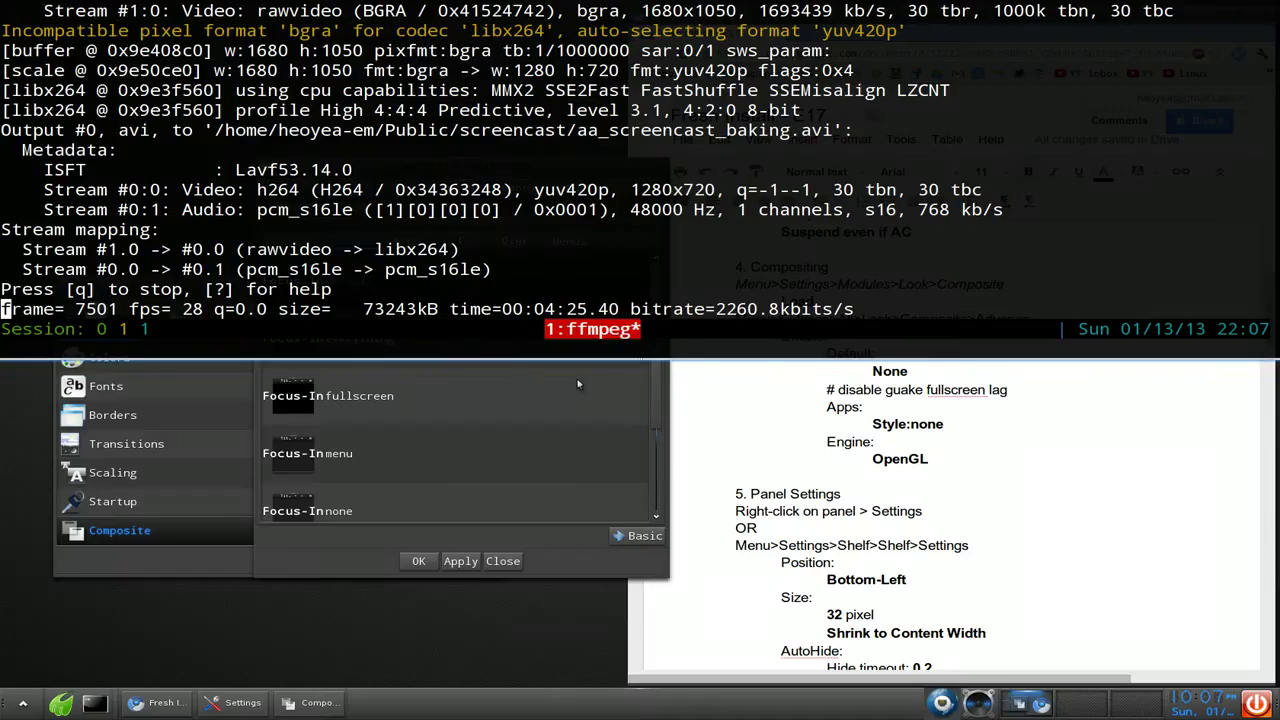
pyautogui.press('F12')
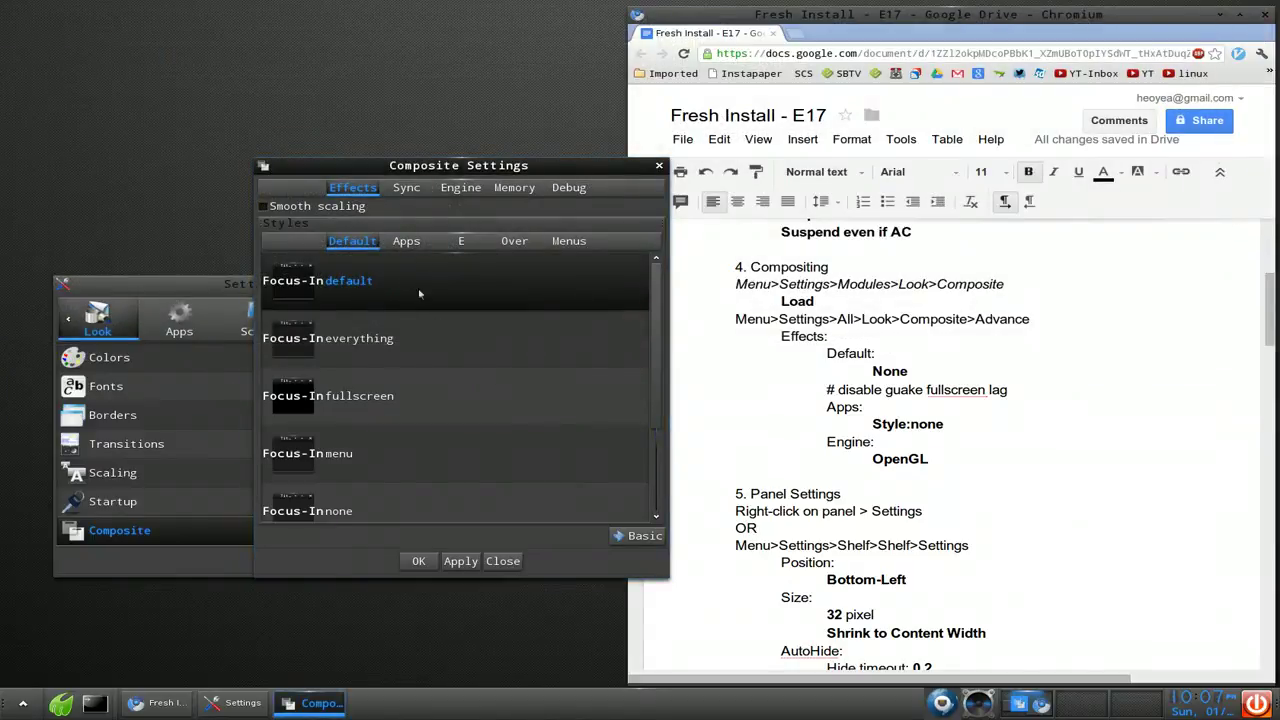
# Step: Change the Style:fullscreen apps compositing rule to Style:none, apply it, and close Composite Settings
pyautogui.click(406, 241)
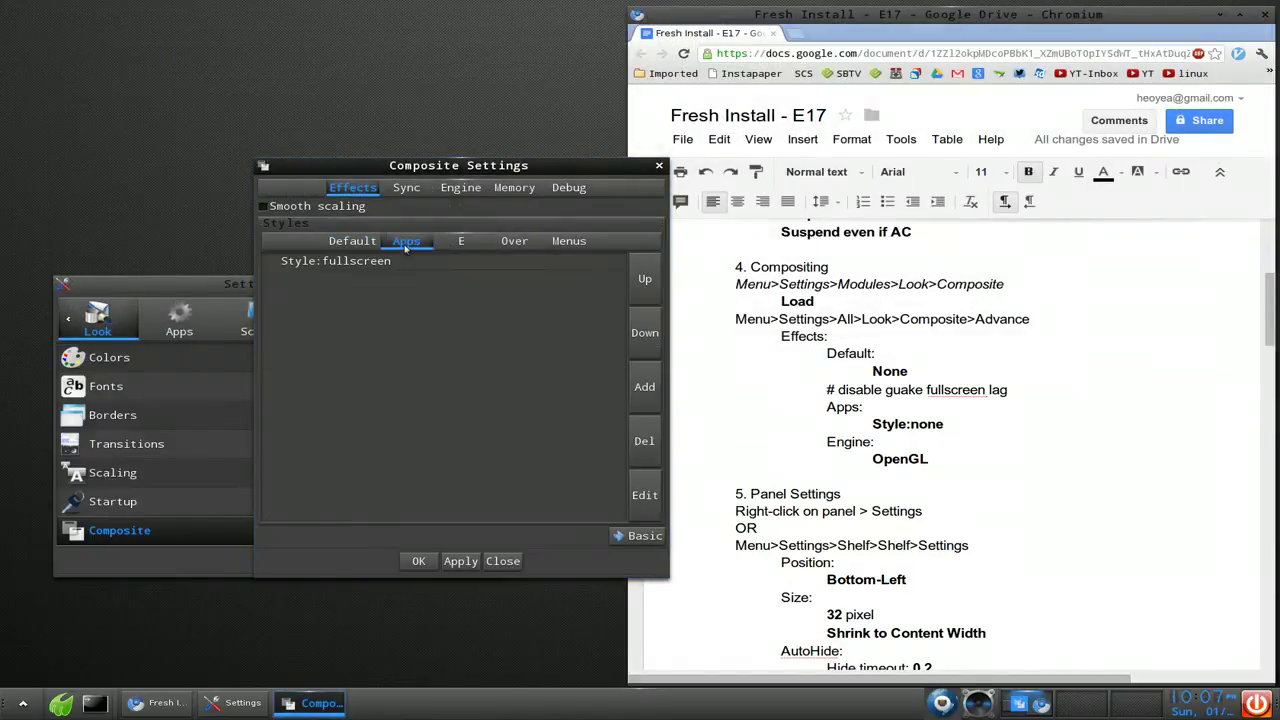
pyautogui.click(325, 265)
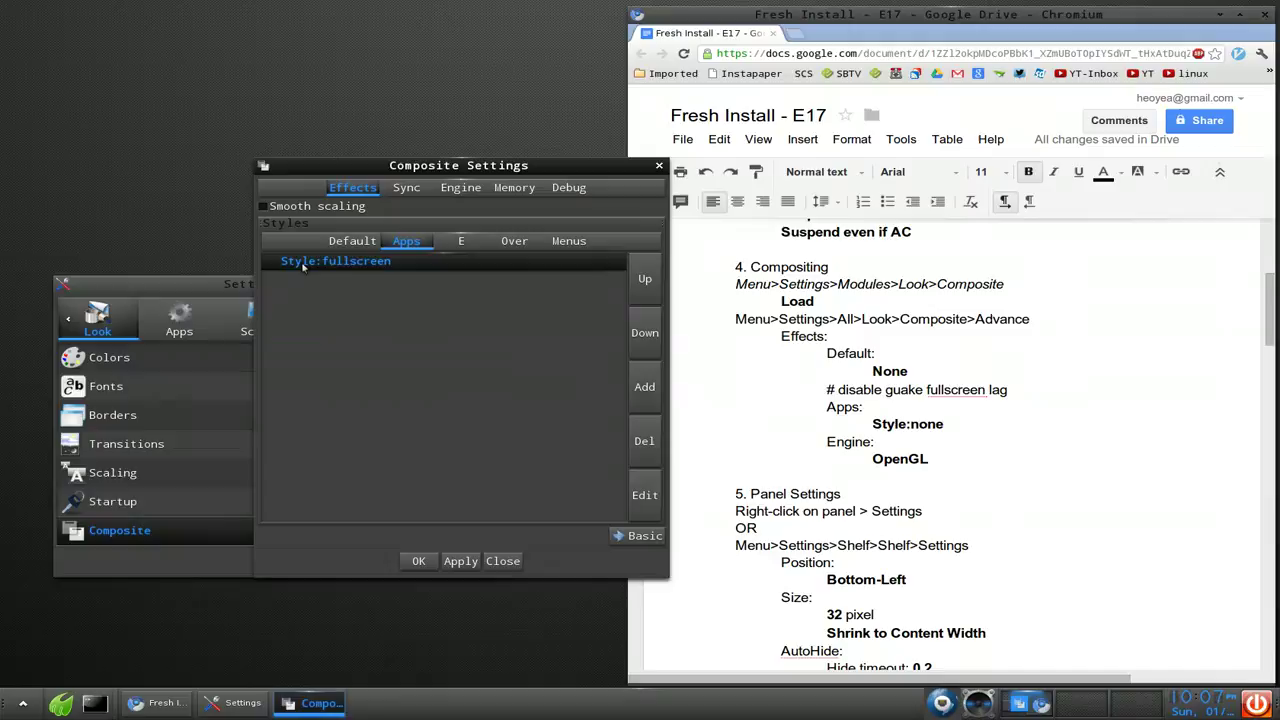
pyautogui.click(640, 500)
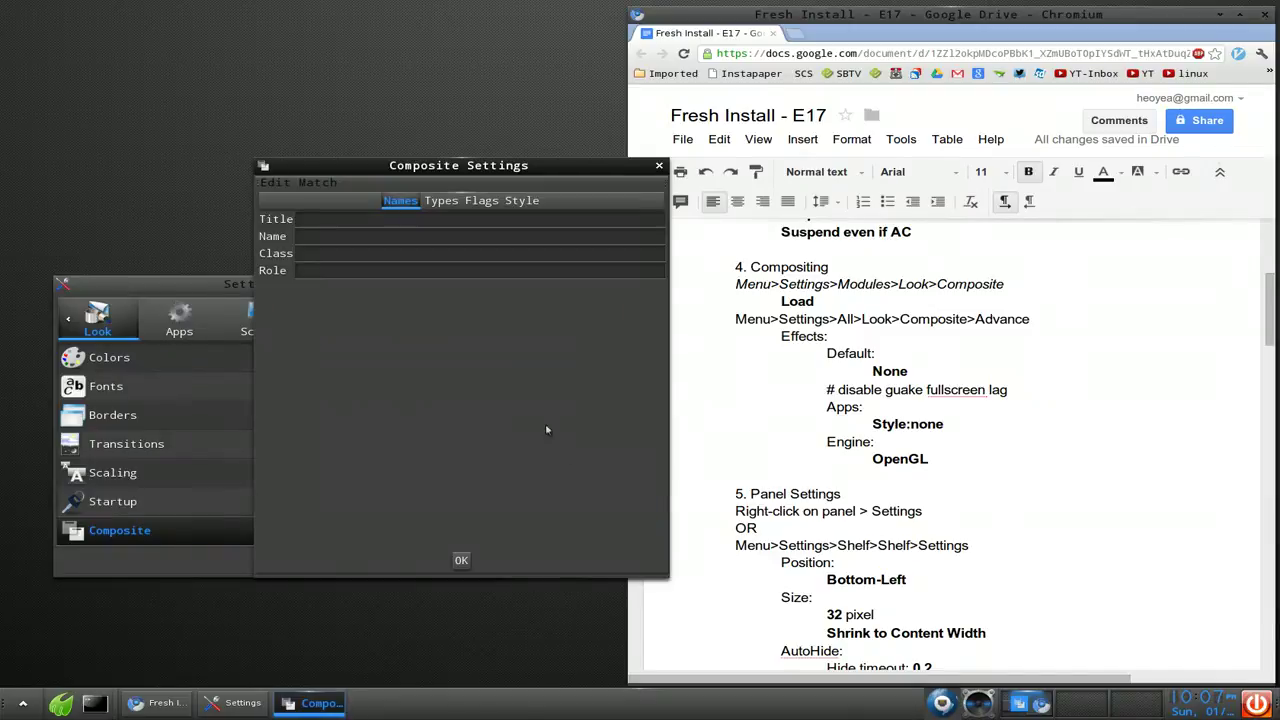
pyautogui.click(522, 201)
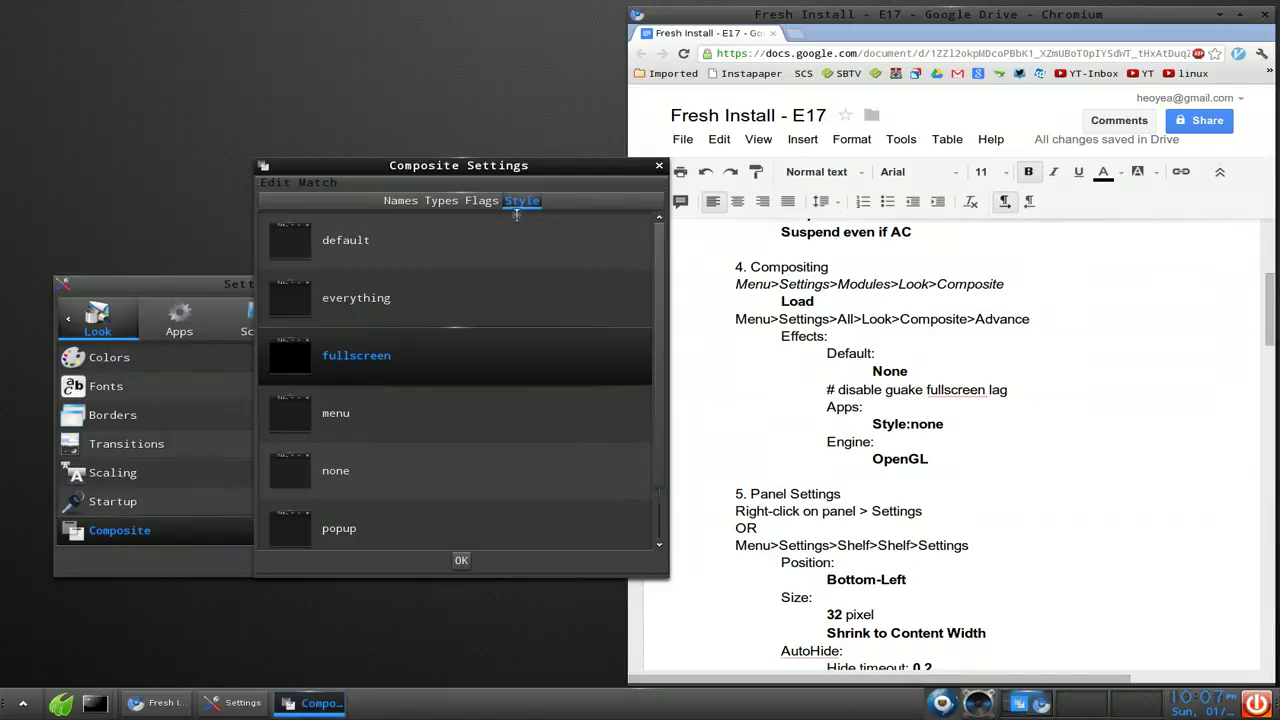
pyautogui.click(347, 477)
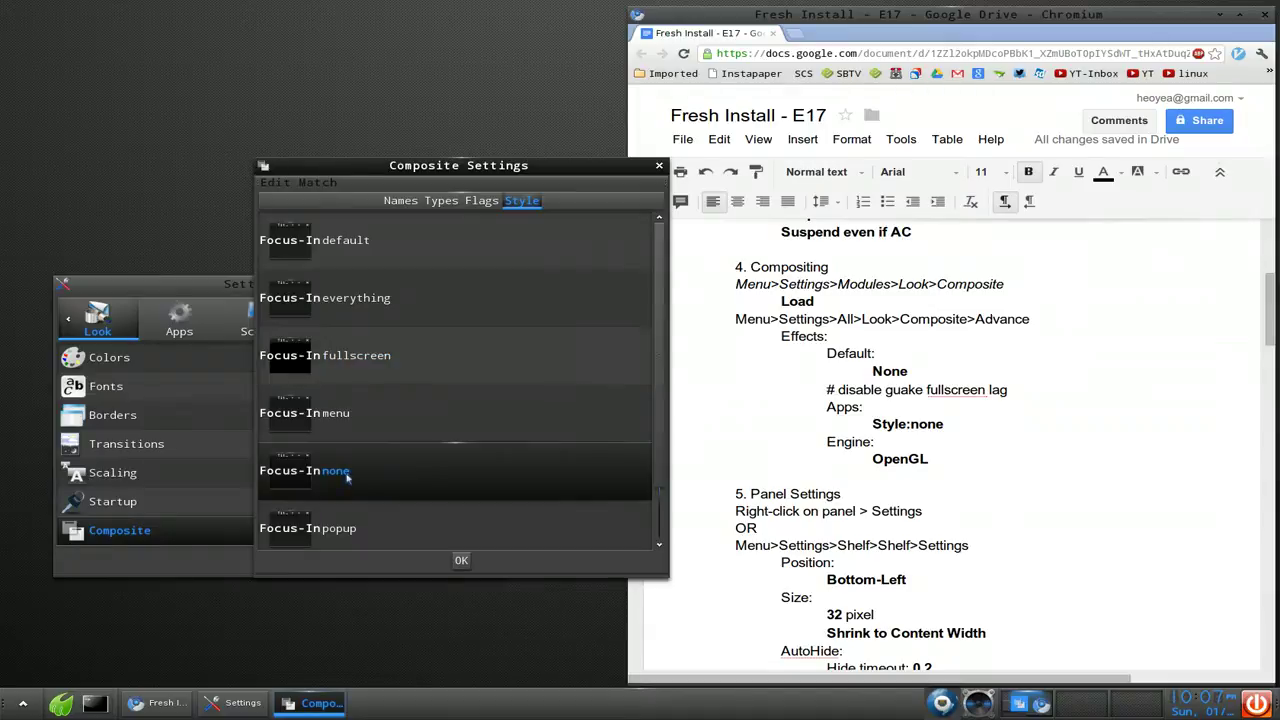
pyautogui.click(461, 560)
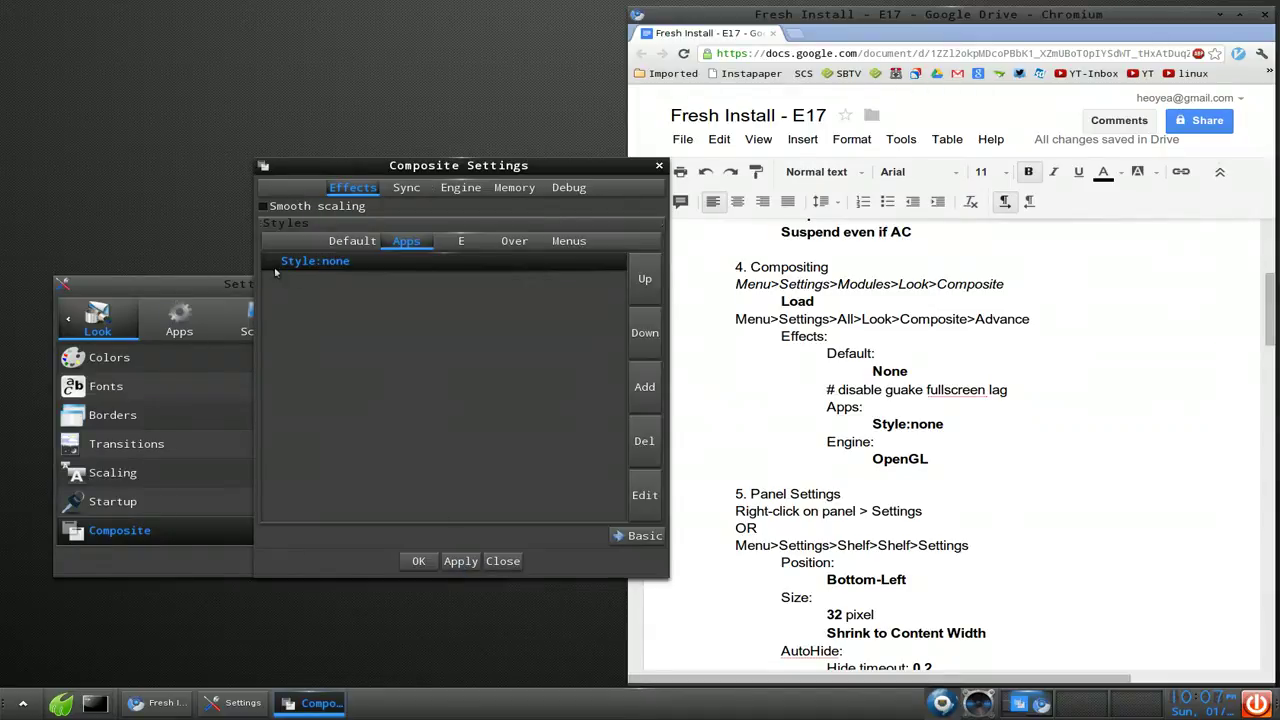
pyautogui.click(465, 565)
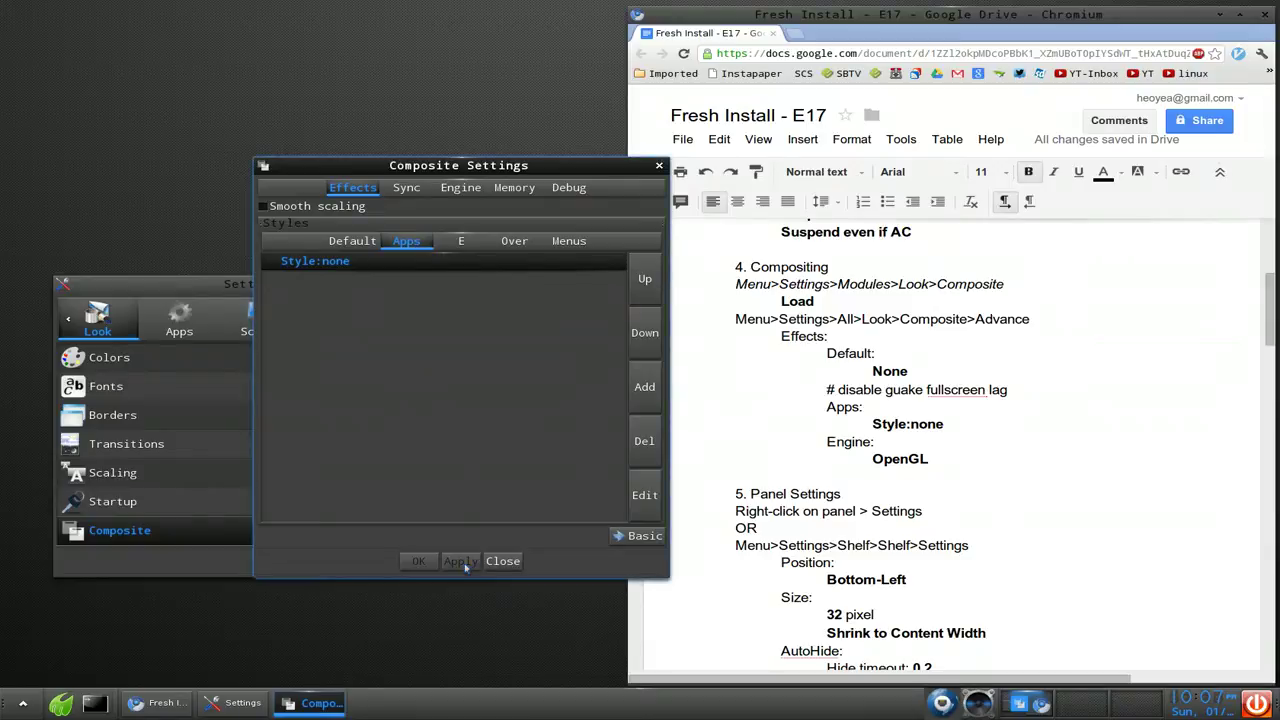
pyautogui.click(511, 566)
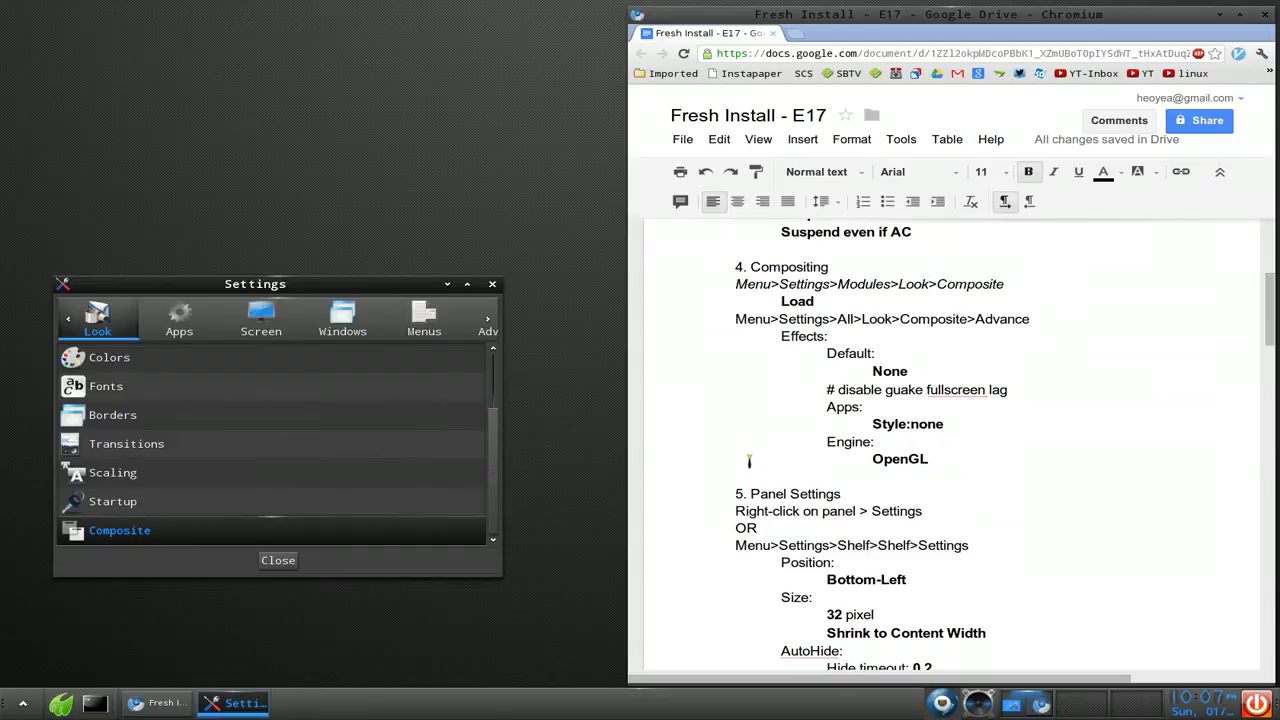
# Step: Close the Settings window to reach the checklist's Panel Settings section
pyautogui.scroll(-1, 740, 470)
pyautogui.click(285, 563)
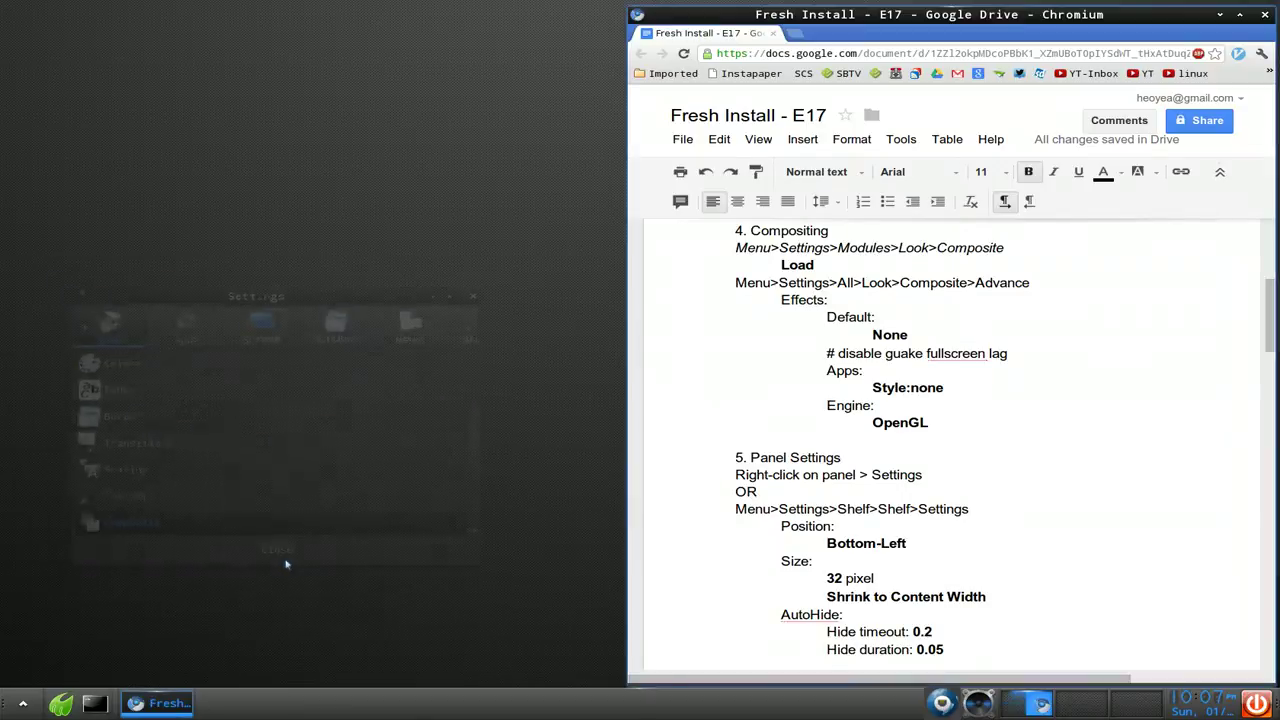
pyautogui.scroll(-2, 826, 491)
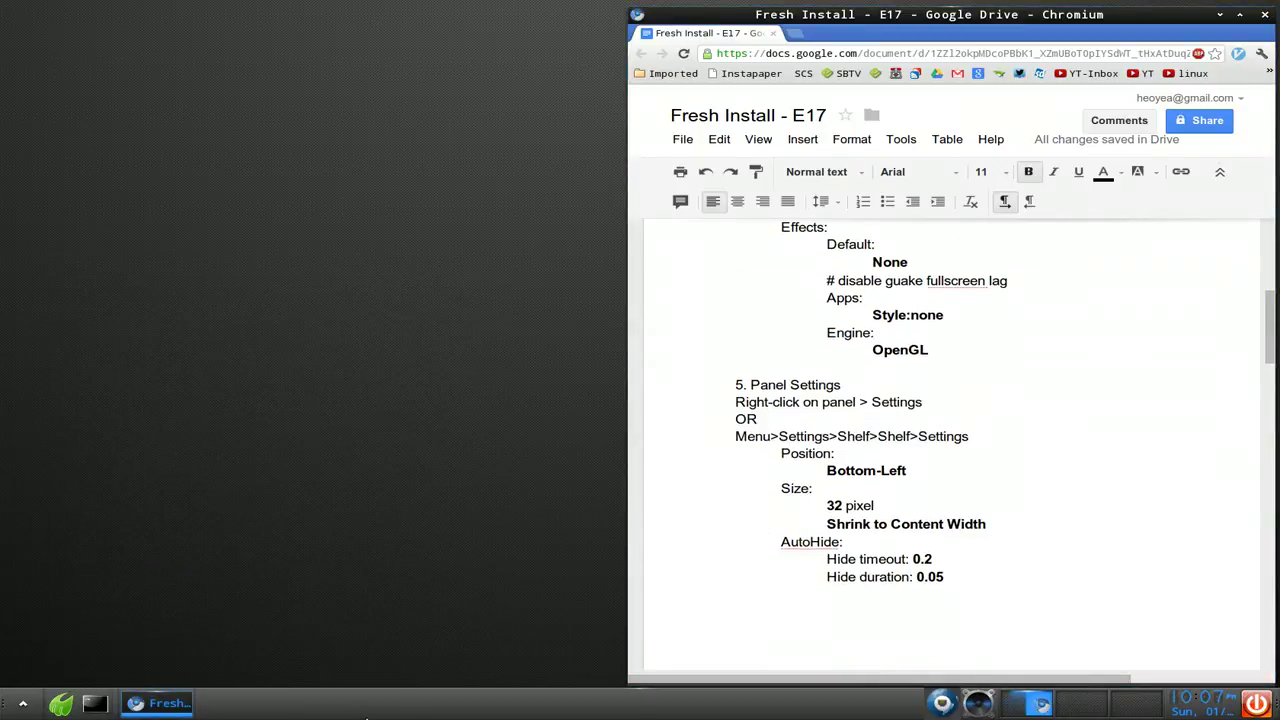
# Step: Move the shelf to the top screen edge, then back to the bottom
pyautogui.rightClick(366, 714)
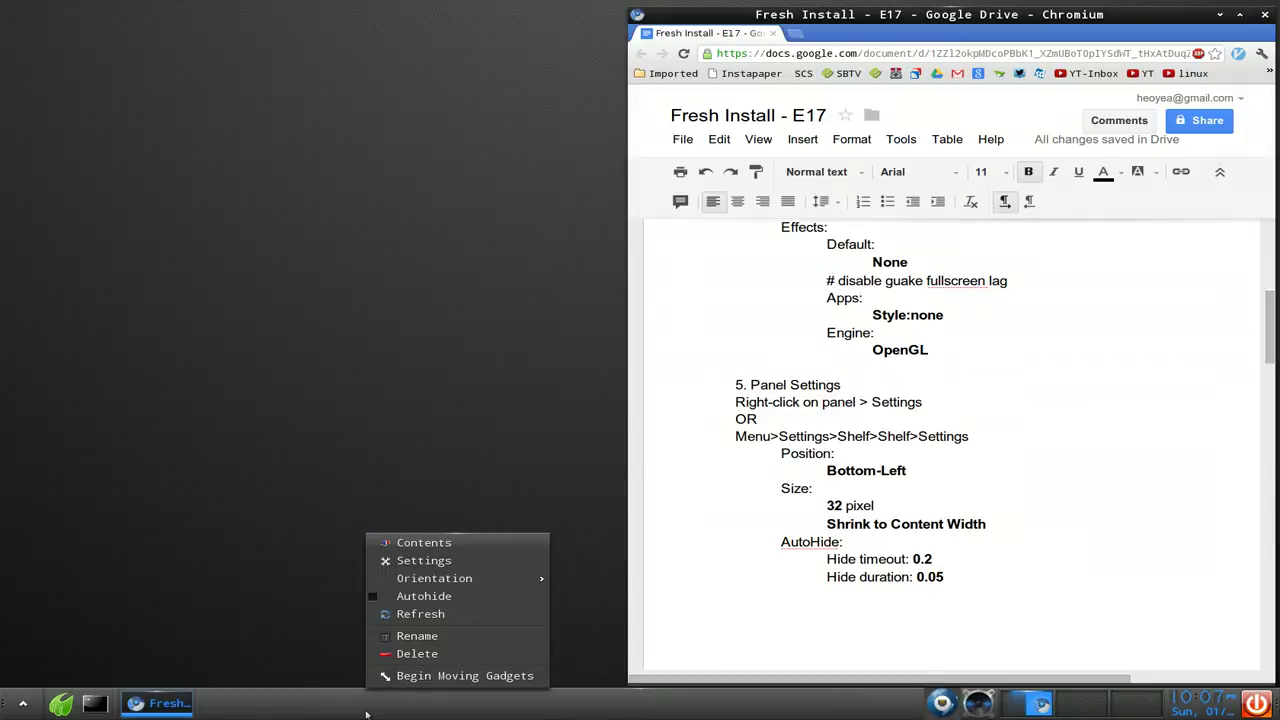
pyautogui.moveTo(443, 580)
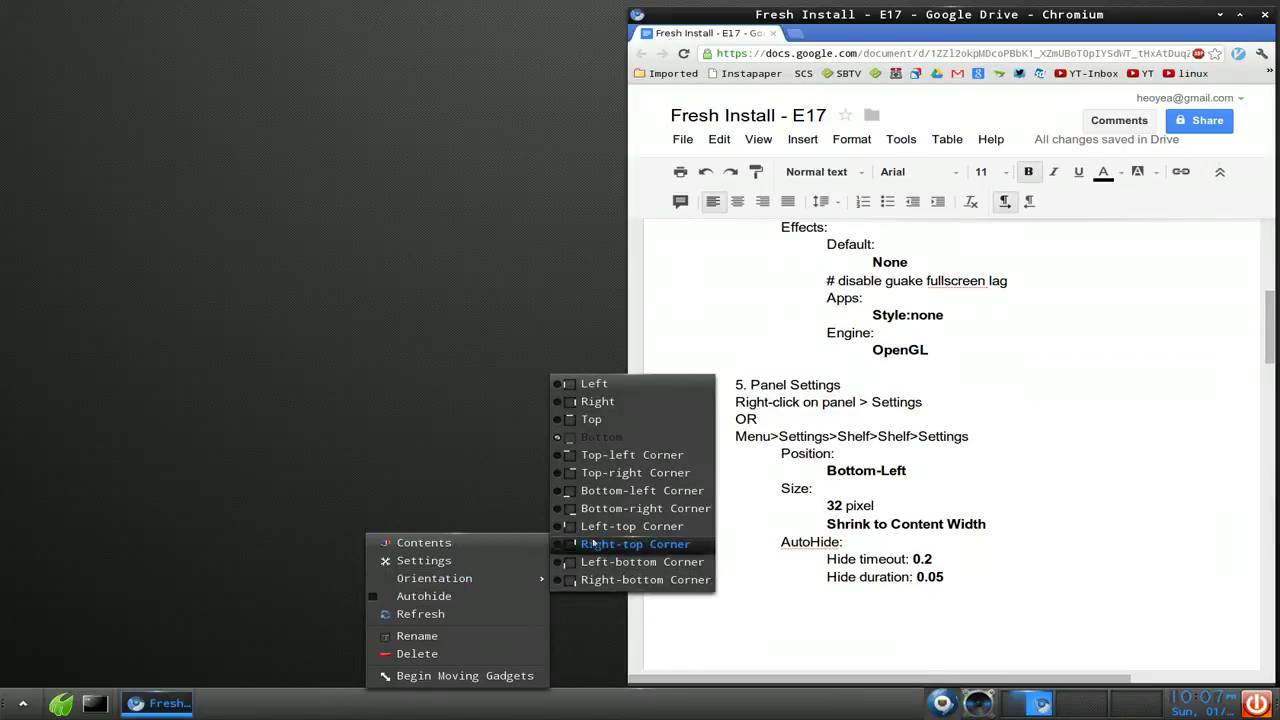
pyautogui.click(598, 421)
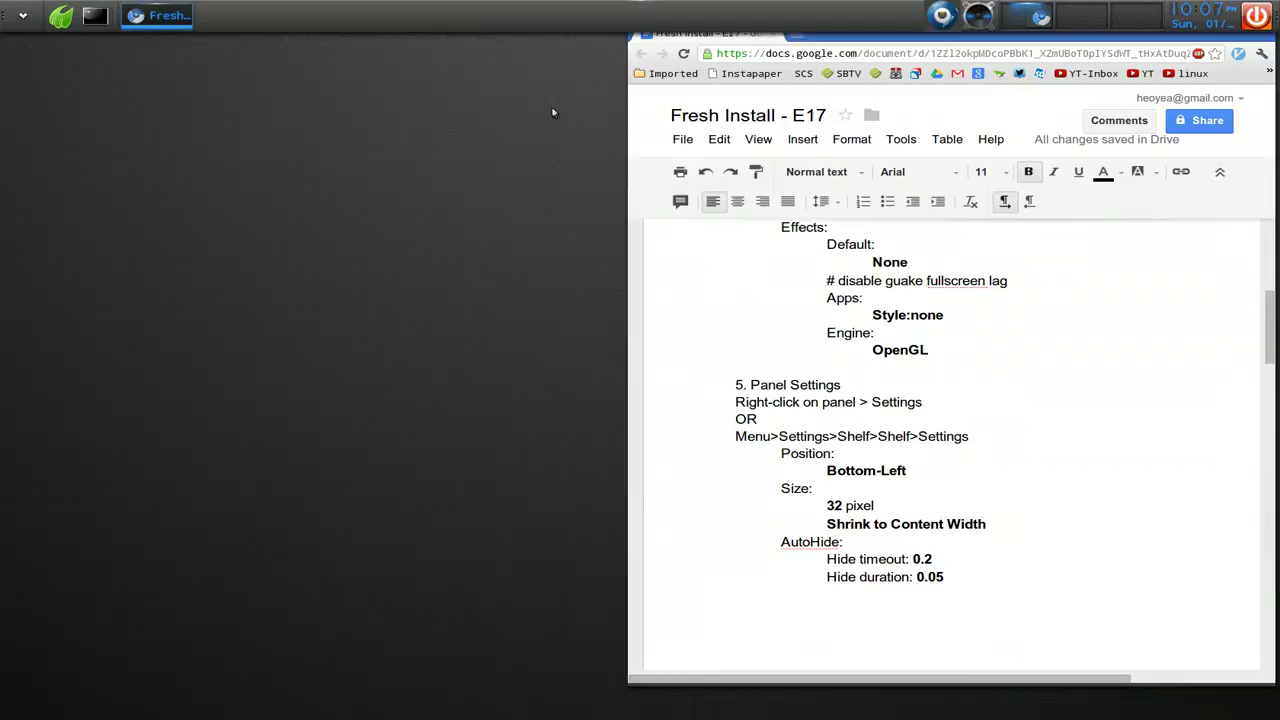
pyautogui.rightClick(482, 14)
pyautogui.moveTo(450, 64)
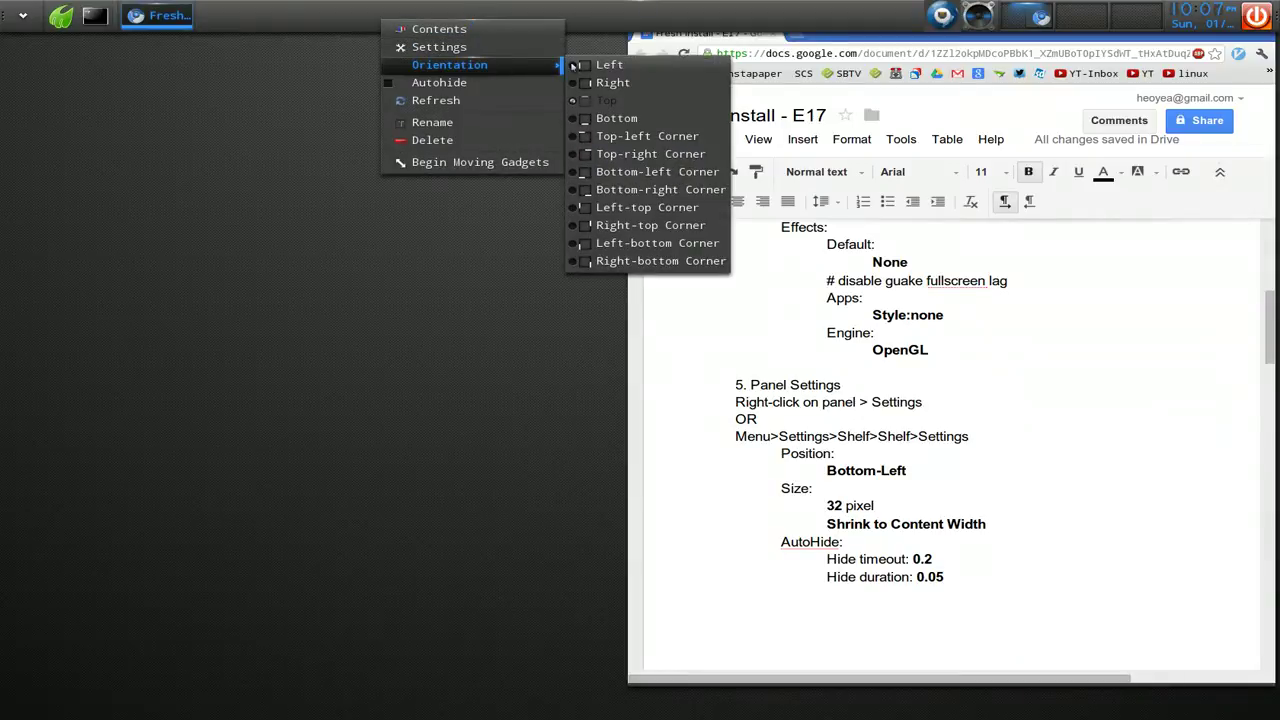
pyautogui.click(605, 118)
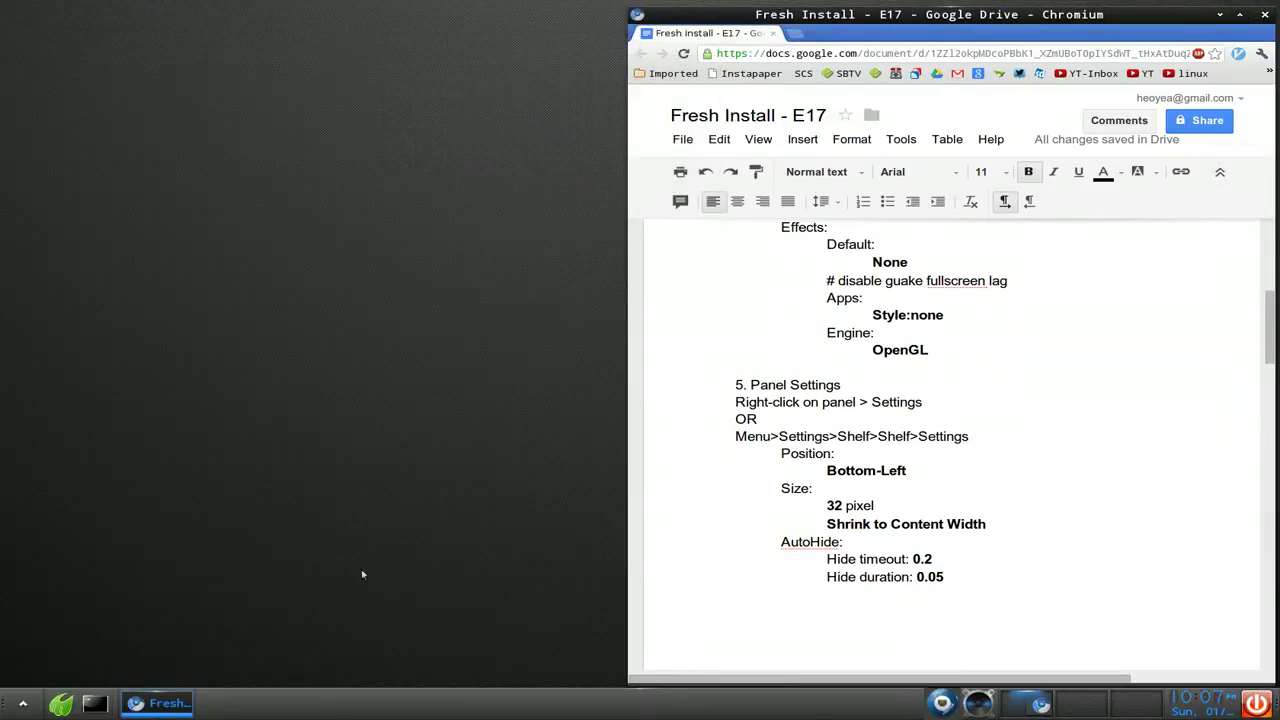
# Step: Place the shelf in the bottom-left corner and turn on its autohide
pyautogui.rightClick(341, 708)
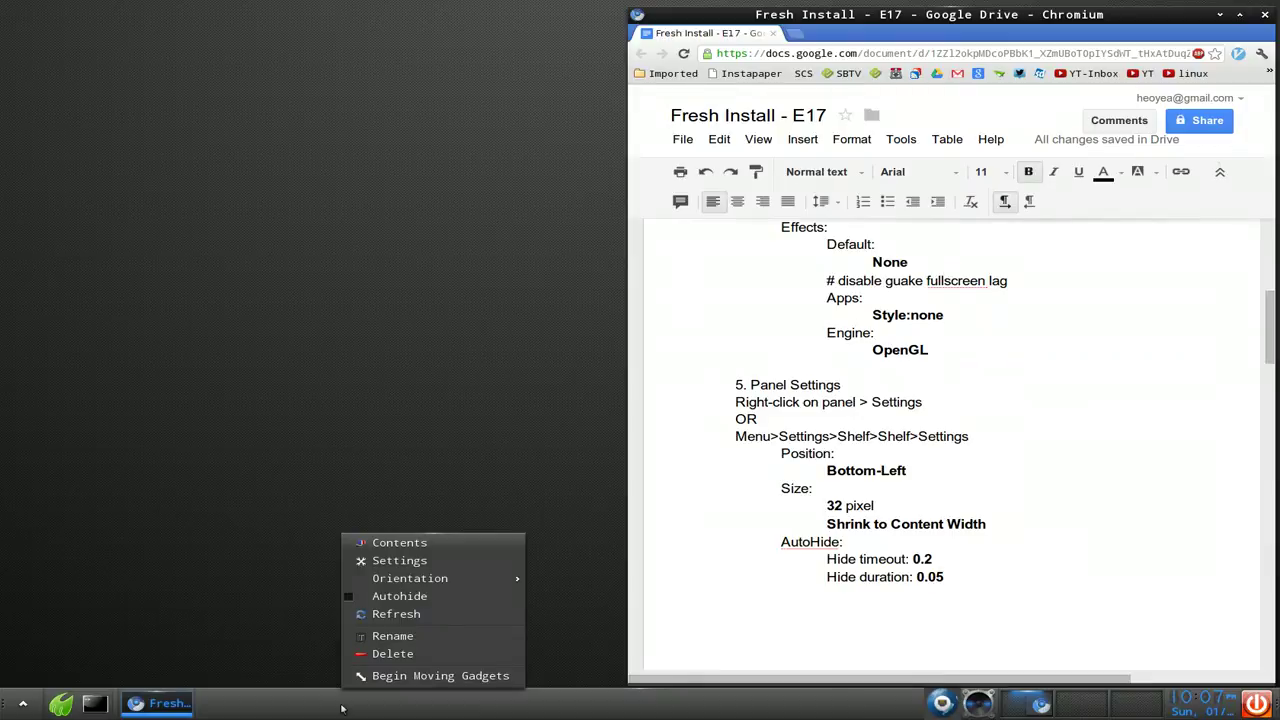
pyautogui.moveTo(415, 582)
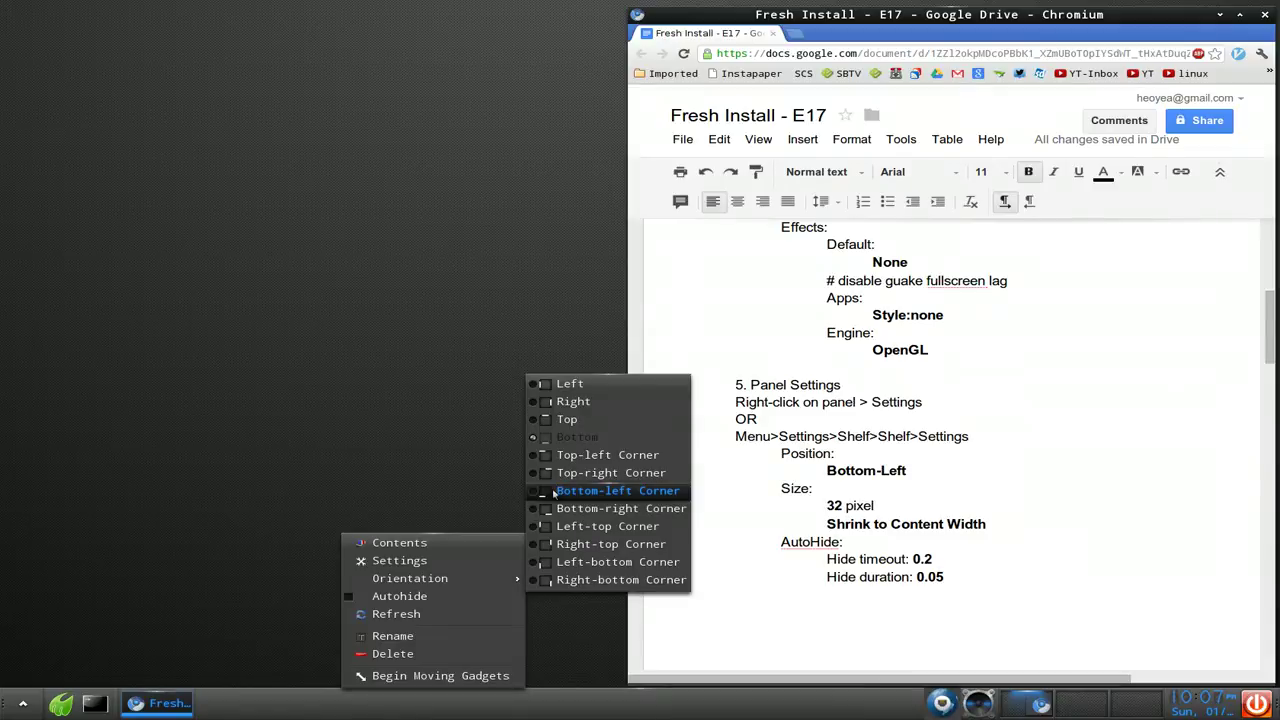
pyautogui.click(552, 491)
pyautogui.rightClick(370, 706)
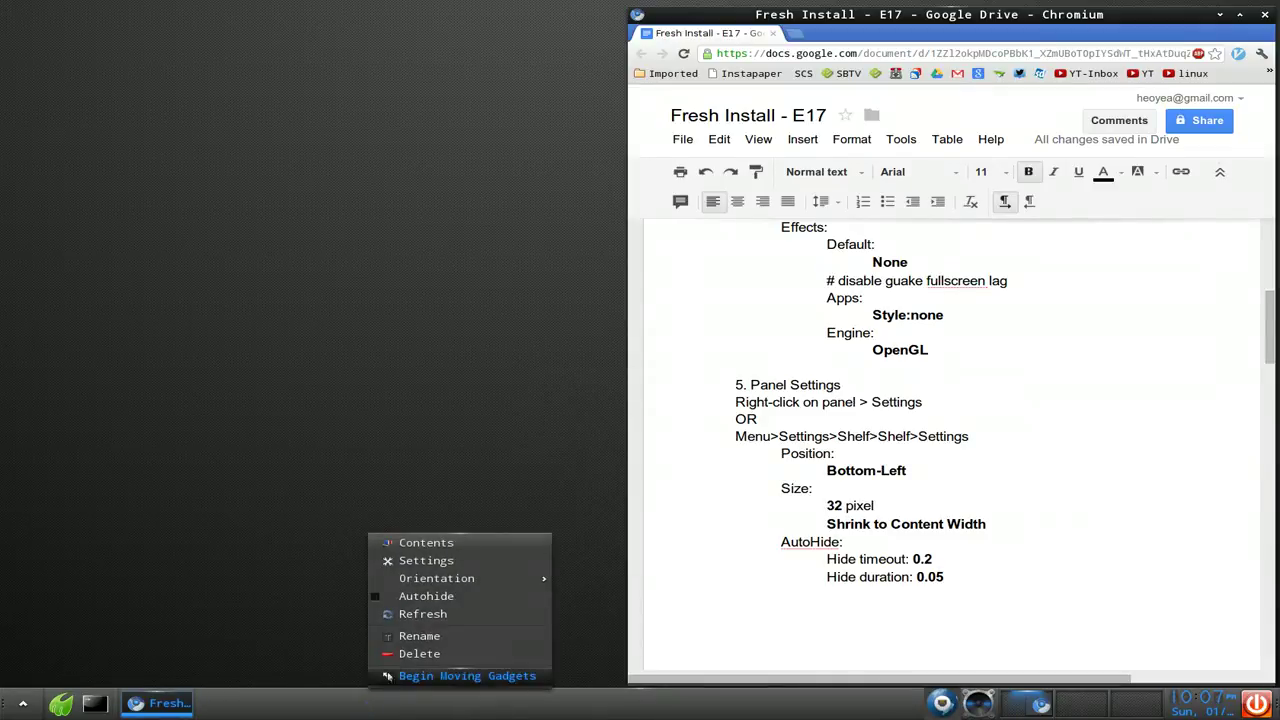
pyautogui.click(422, 599)
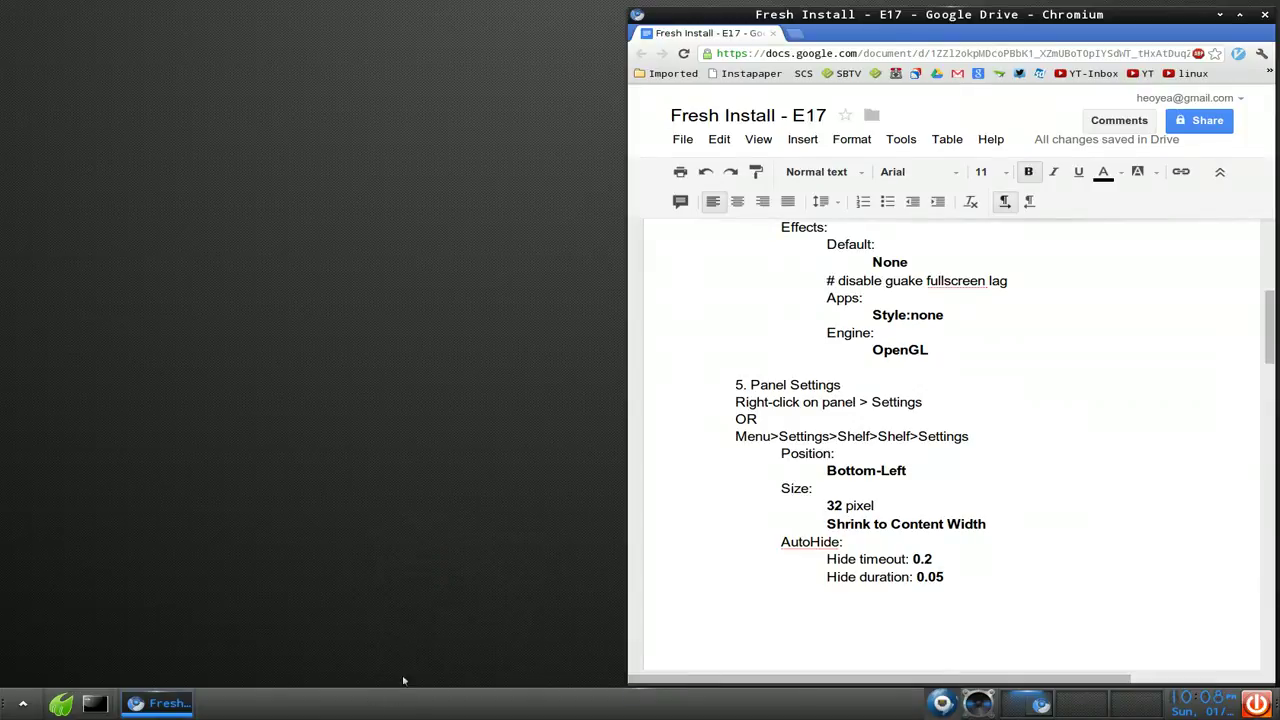
# Step: In Shelf Settings, make the shelf shrink to its content width and apply
pyautogui.rightClick(390, 705)
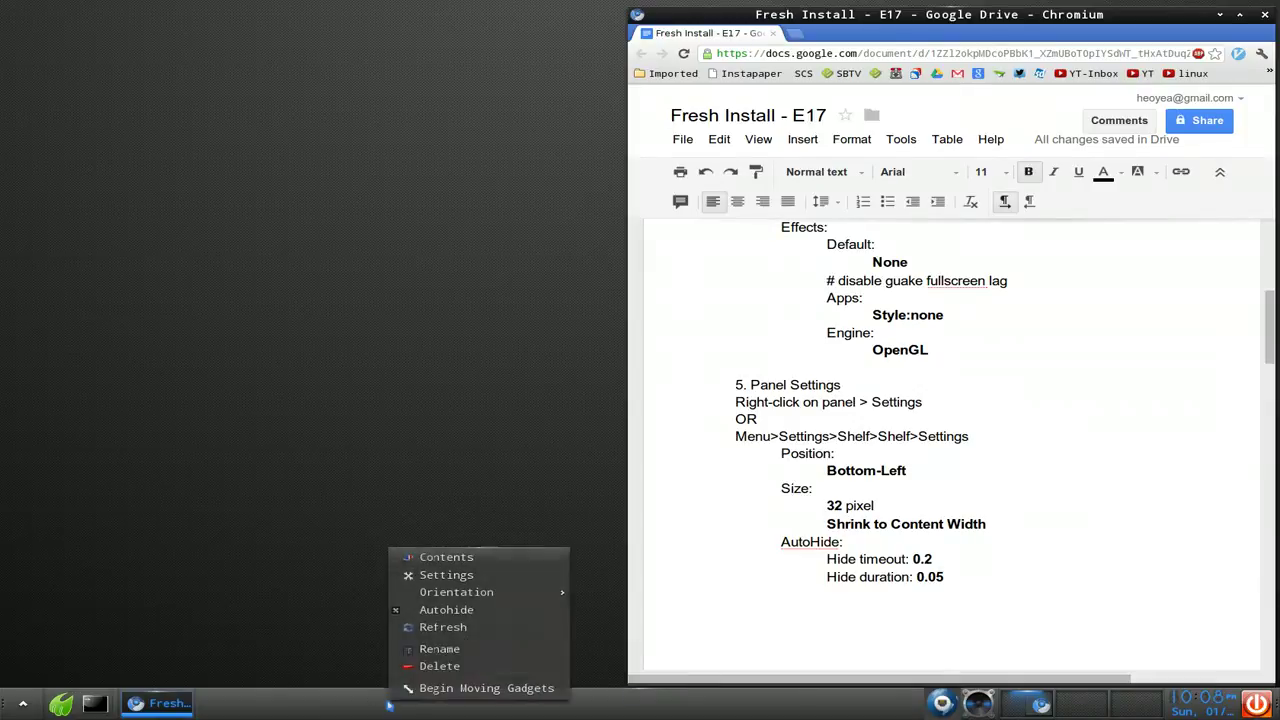
pyautogui.click(445, 578)
pyautogui.moveTo(645, 258); pyautogui.dragTo(411, 282)
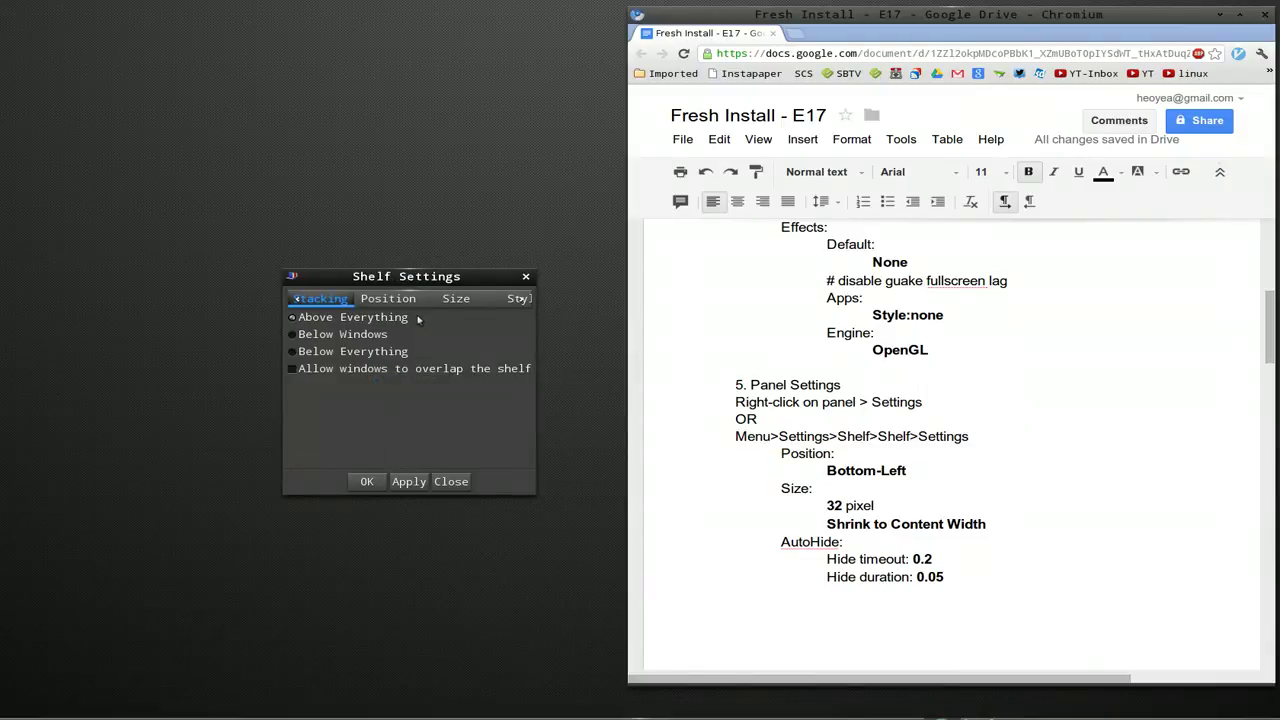
pyautogui.click(390, 299)
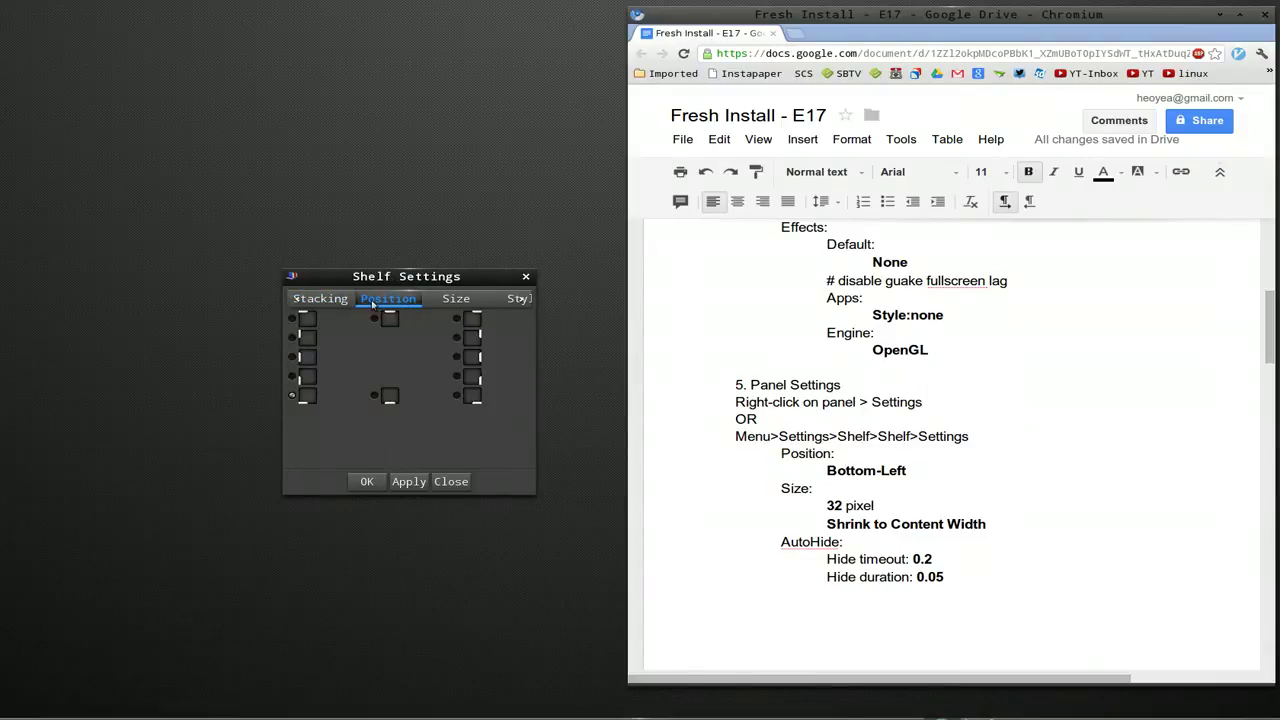
pyautogui.click(450, 300)
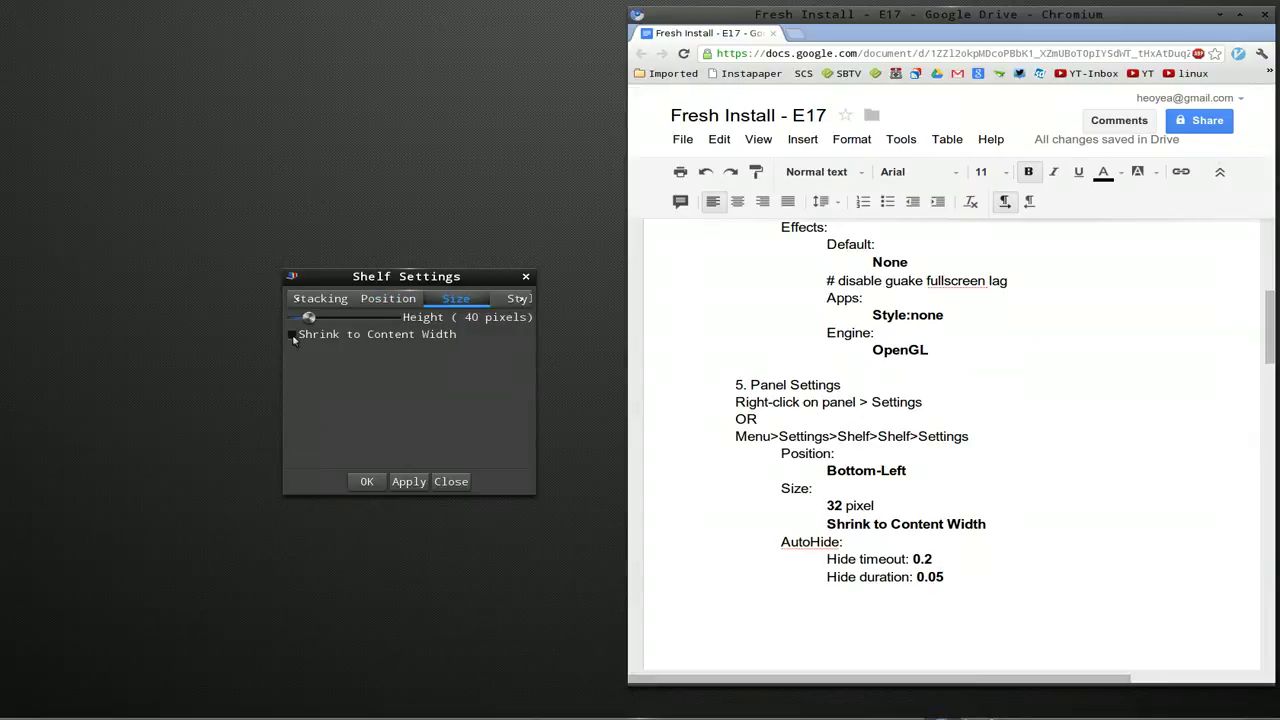
pyautogui.moveTo(455, 718)
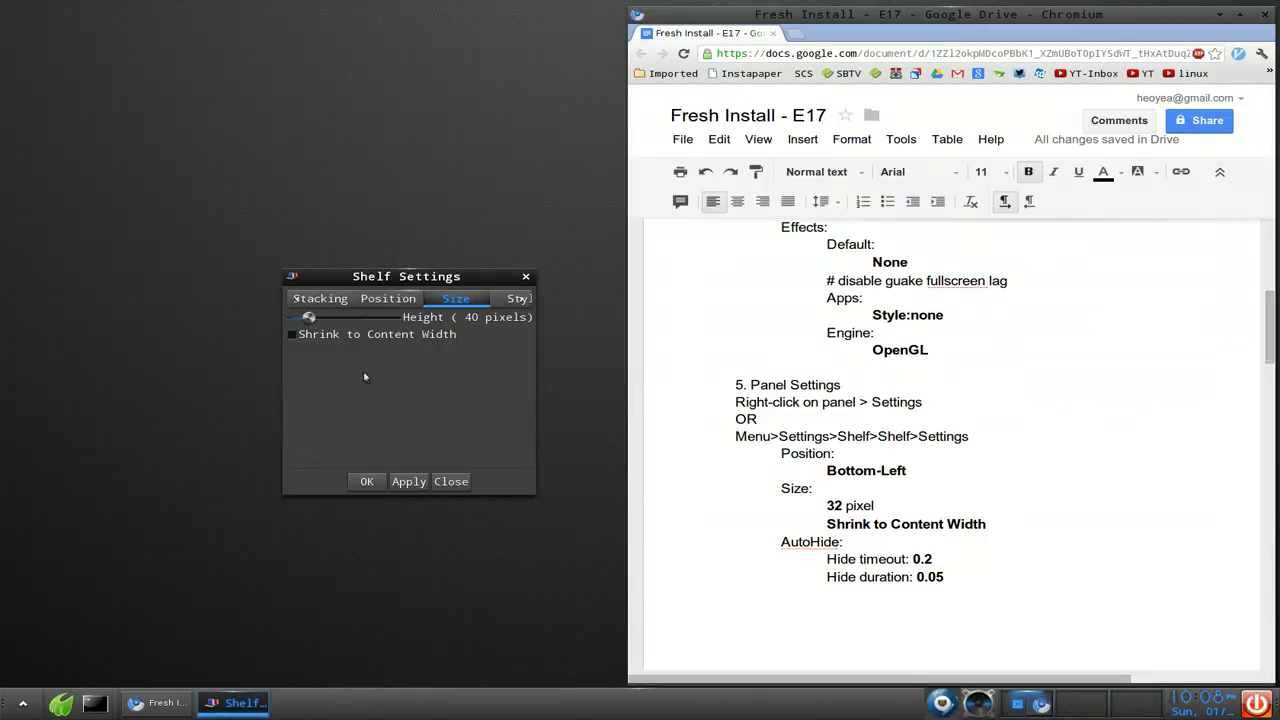
pyautogui.click(296, 337)
pyautogui.click(407, 482)
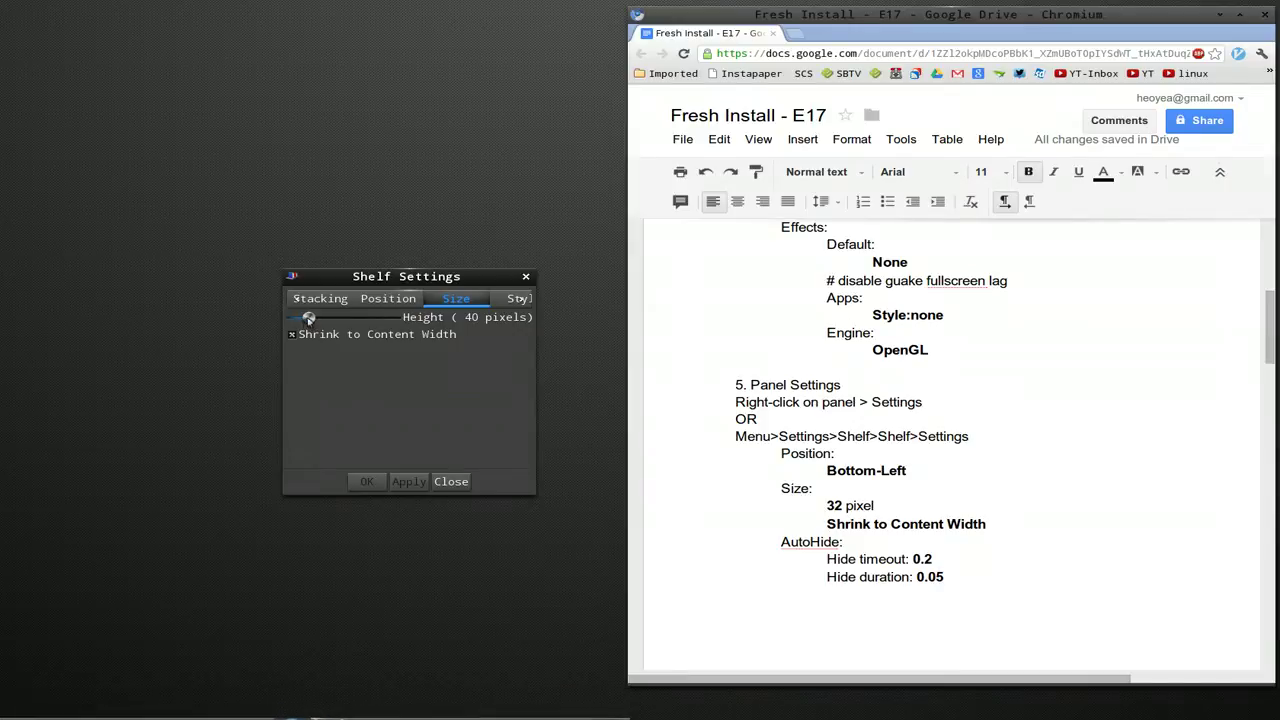
# Step: Try a 28-pixel shelf height, then apply a 40-pixel height
pyautogui.moveTo(309, 318); pyautogui.dragTo(304, 320)
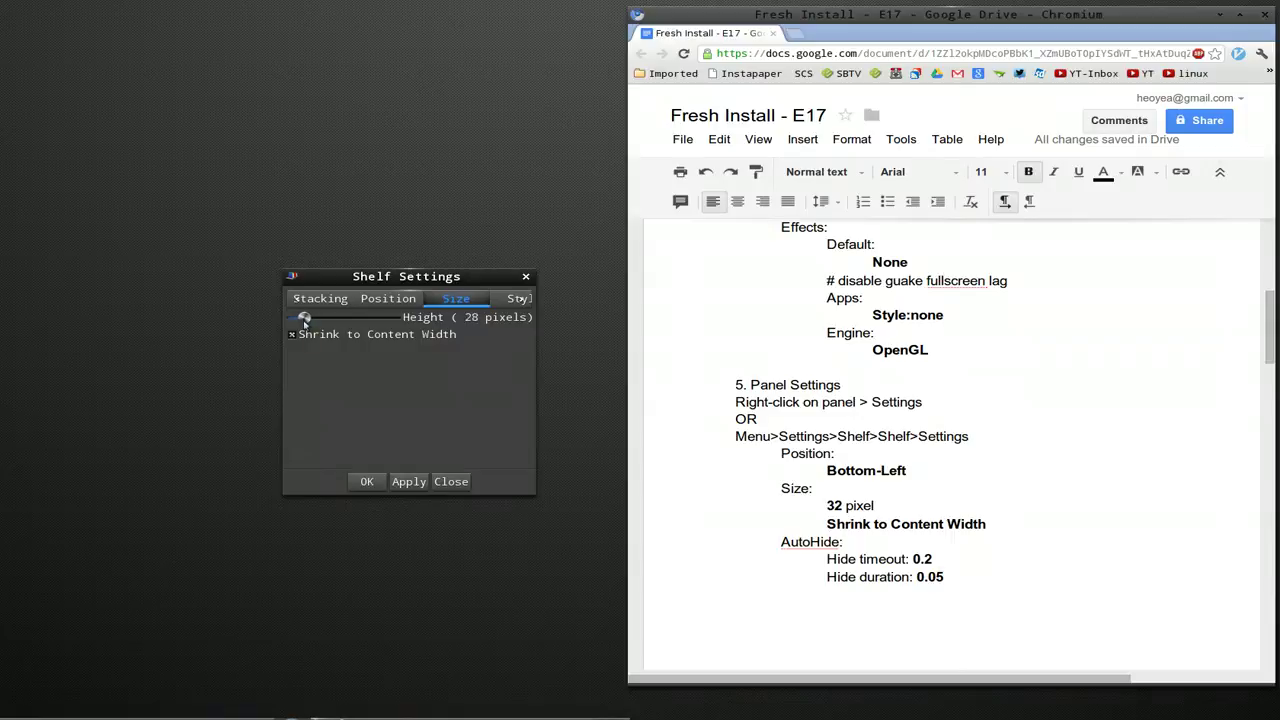
pyautogui.click(412, 483)
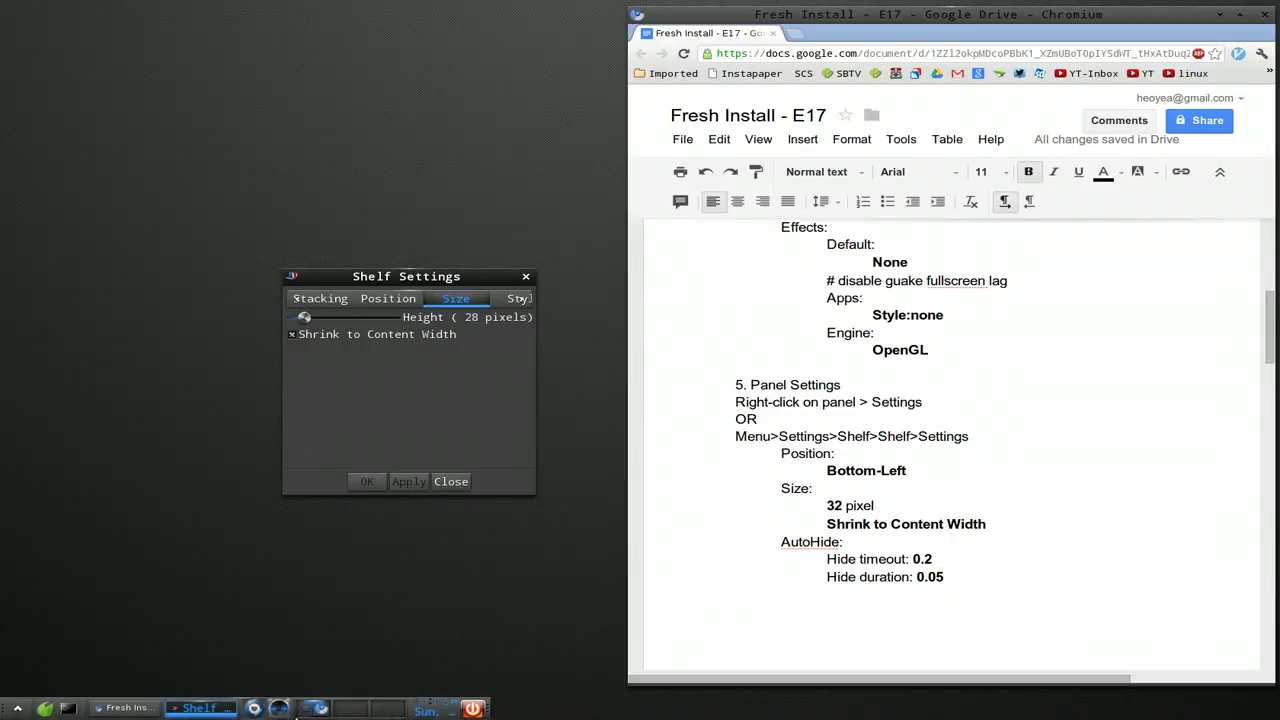
pyautogui.moveTo(304, 320); pyautogui.dragTo(310, 330)
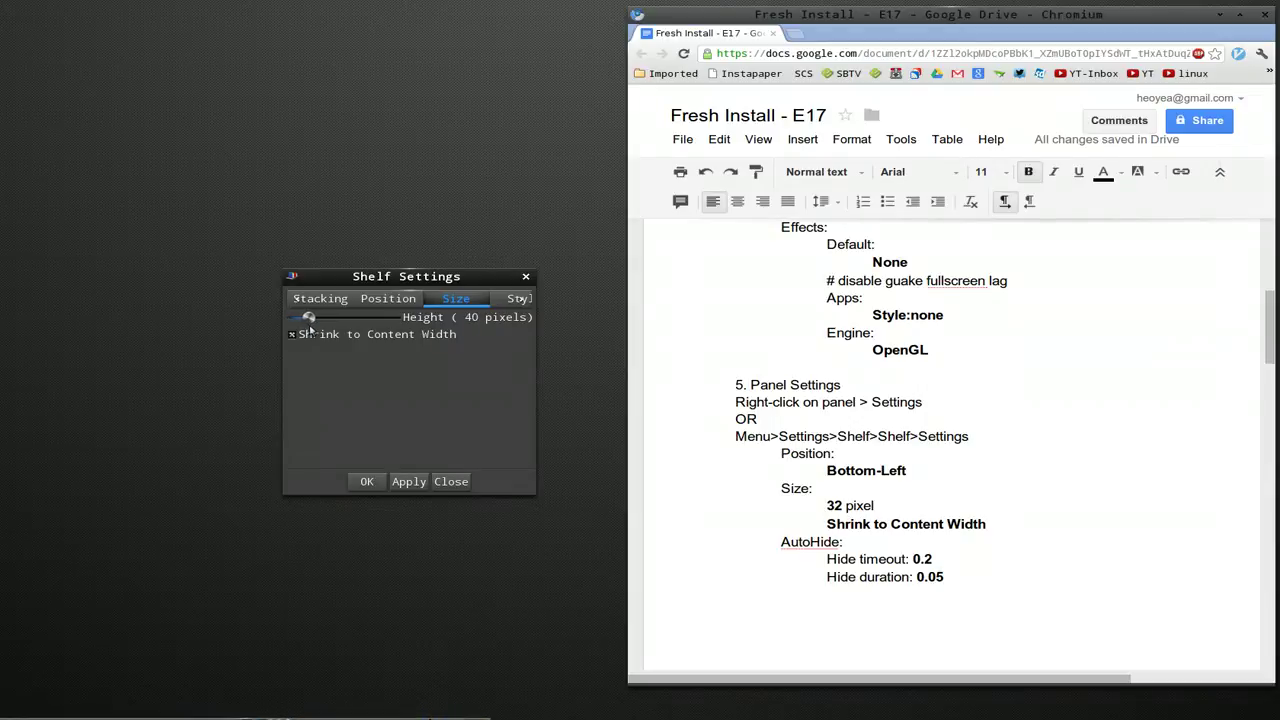
pyautogui.click(400, 482)
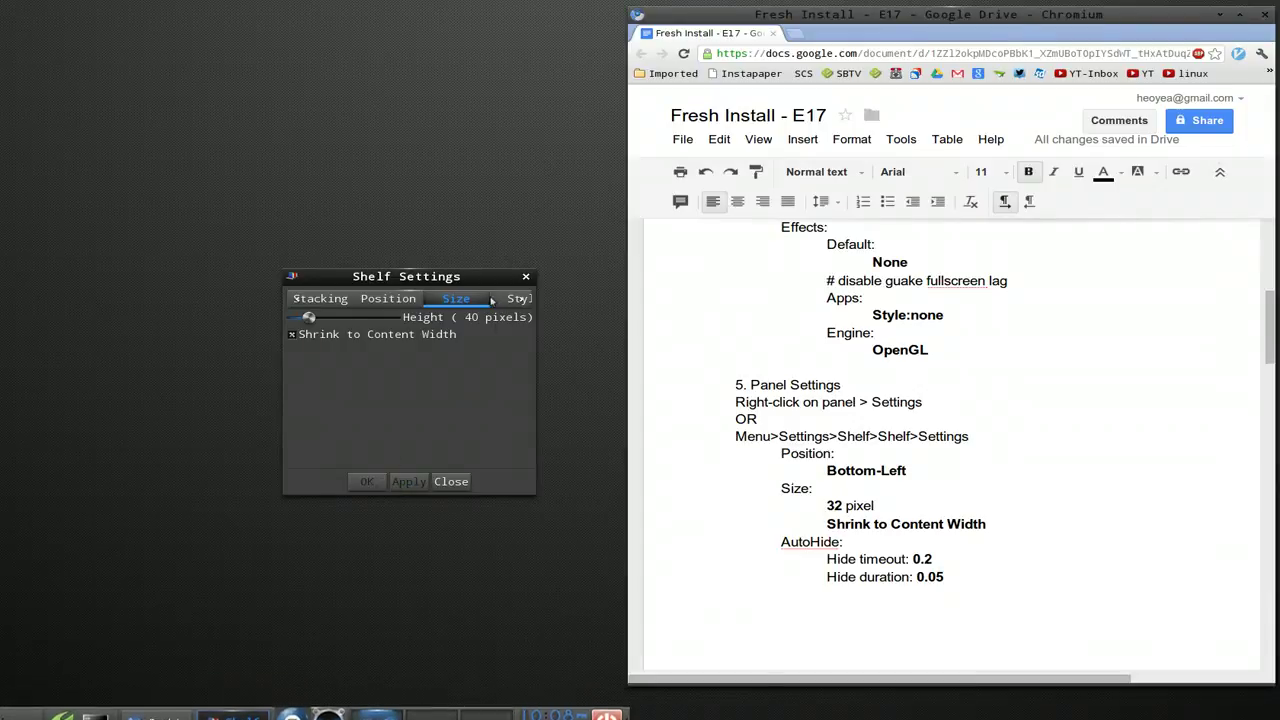
# Step: Set the shelf auto-hide timeout to 0.2 seconds and close Shelf Settings
pyautogui.scroll(-2, 350, 299)
pyautogui.click(443, 302)
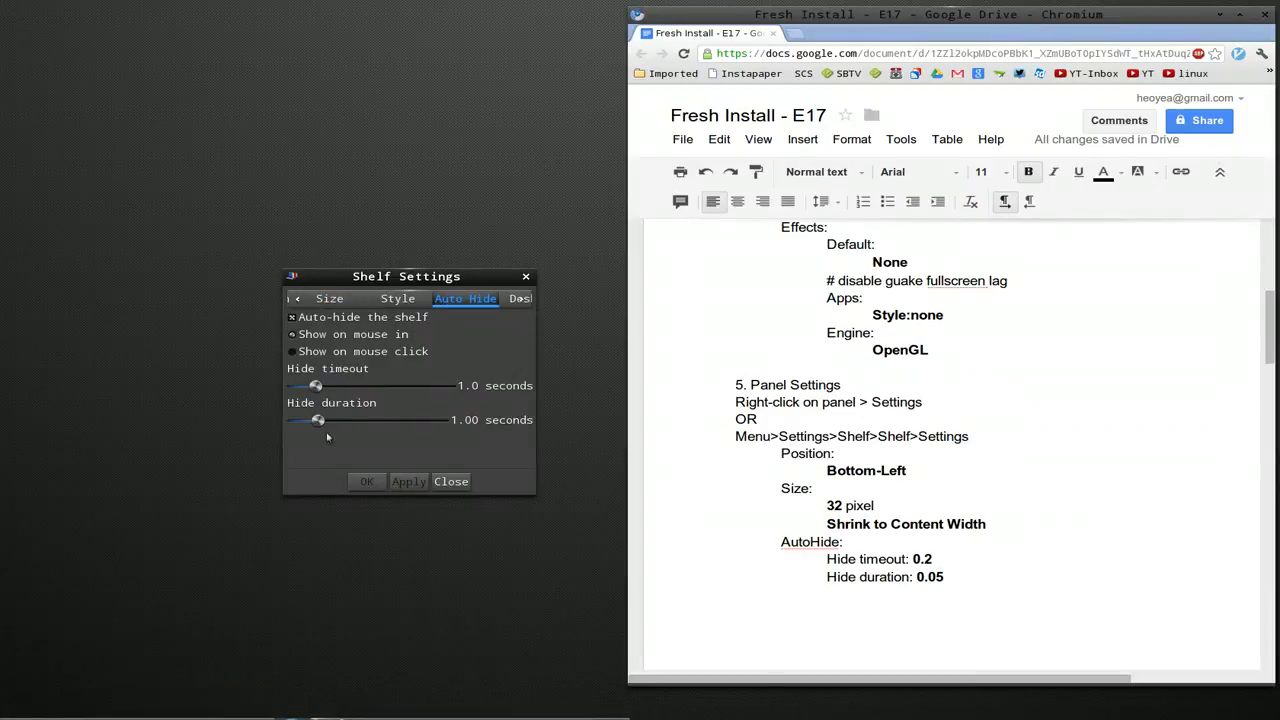
pyautogui.moveTo(318, 388); pyautogui.dragTo(229, 423)
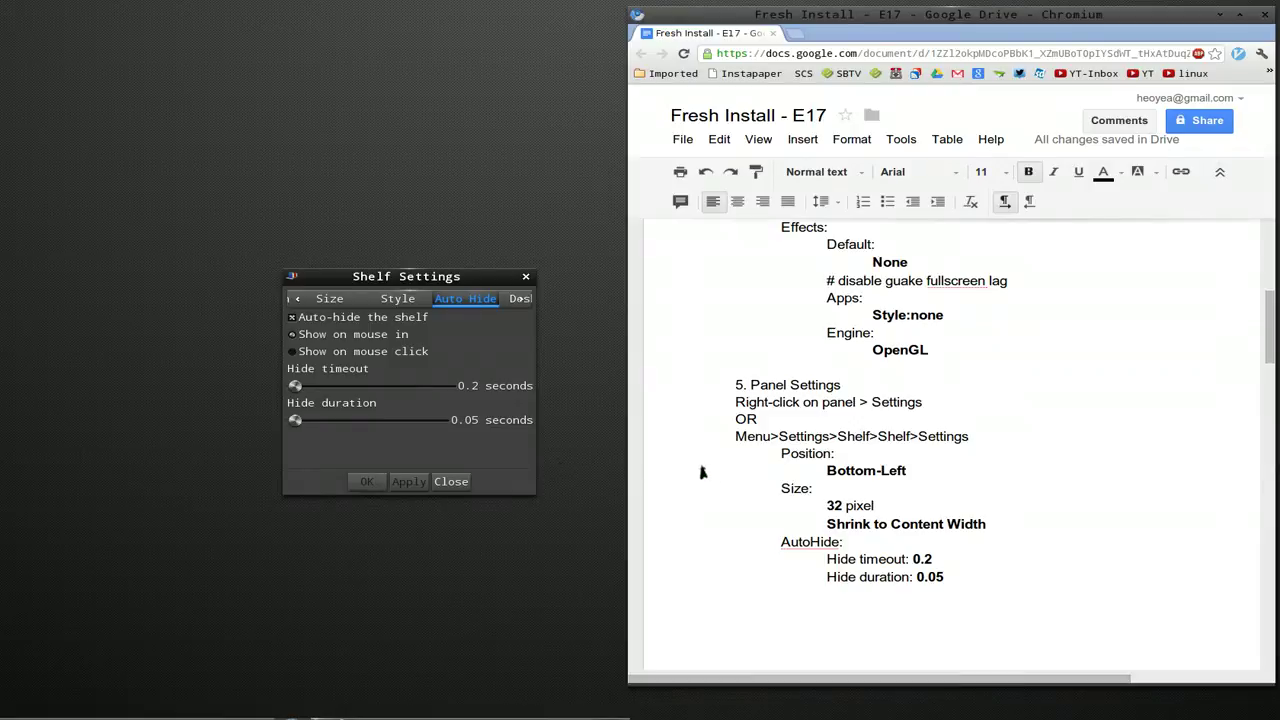
pyautogui.click(1021, 498)
pyautogui.scroll(-5, 1021, 498)
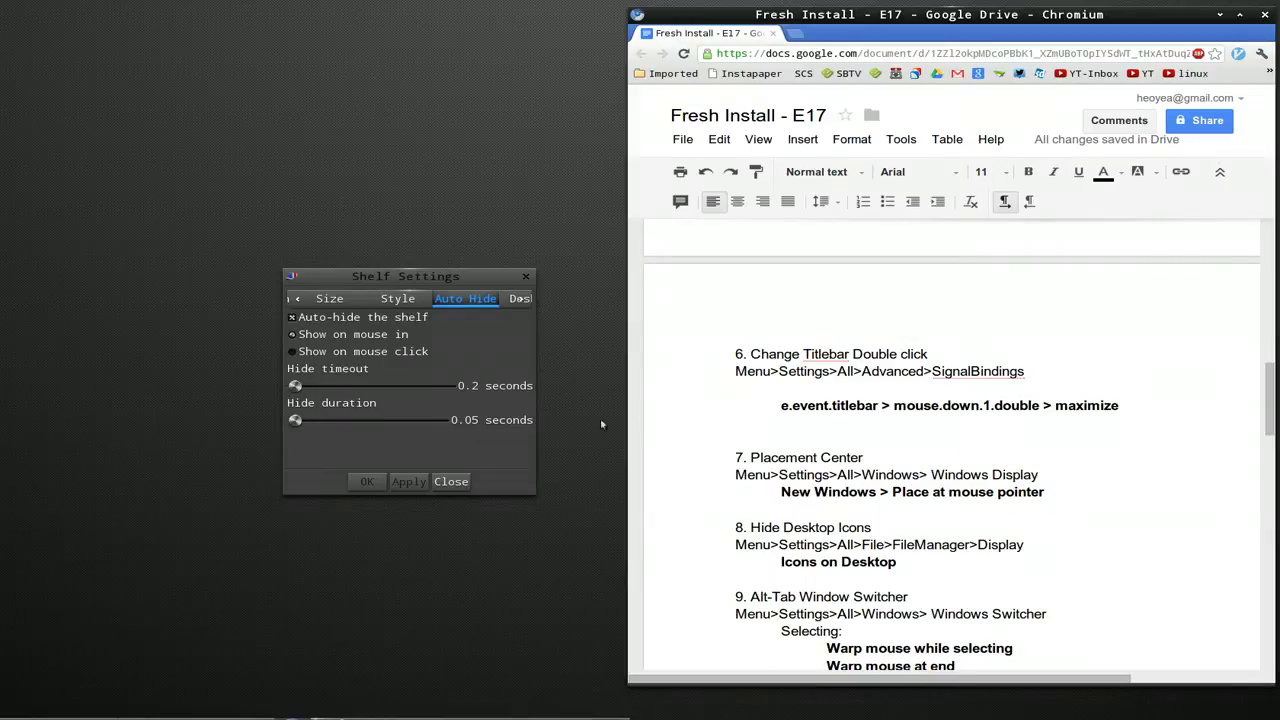
pyautogui.click(451, 484)
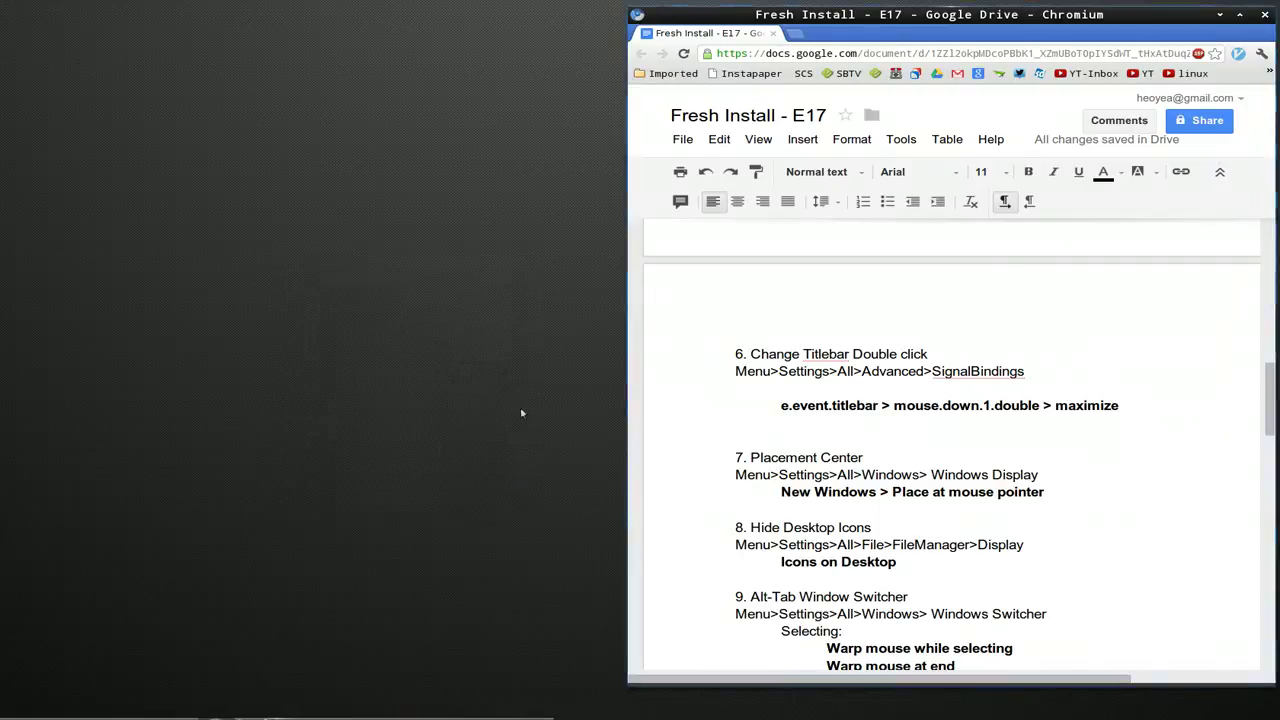
pyautogui.doubleClick(925, 18)
pyautogui.doubleClick(925, 18)
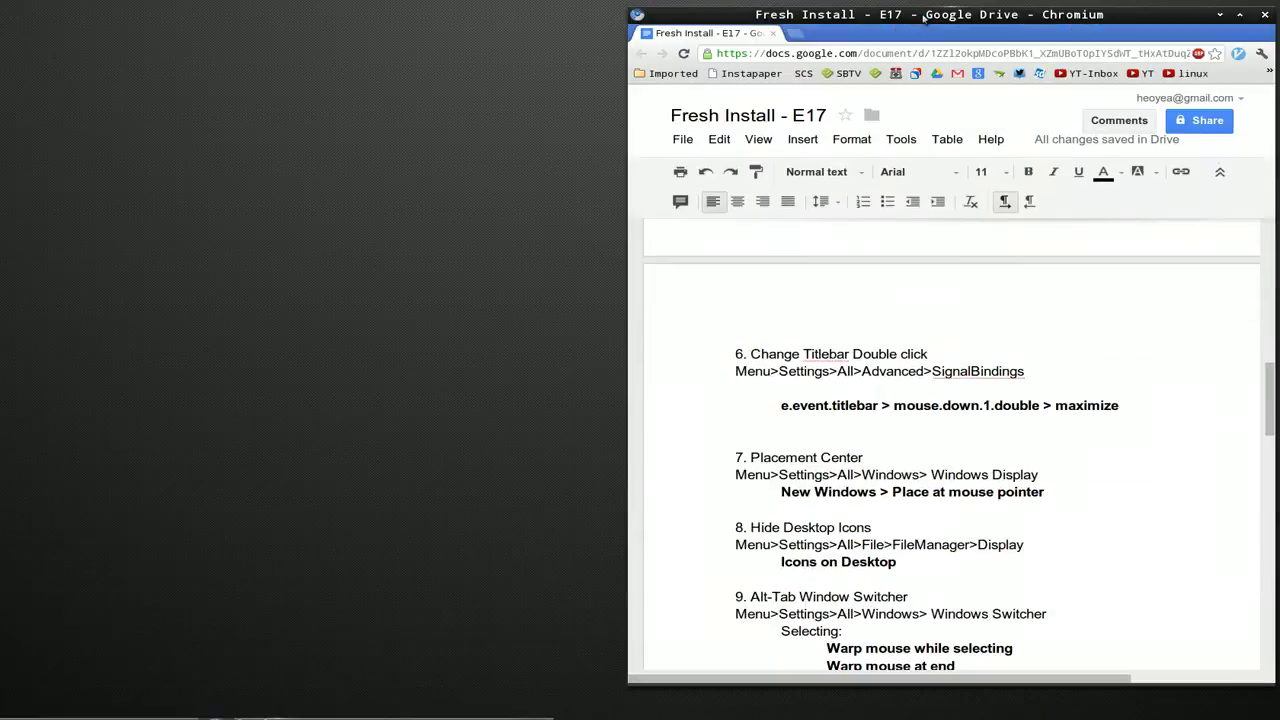
pyautogui.doubleClick(925, 18)
pyautogui.doubleClick(925, 18)
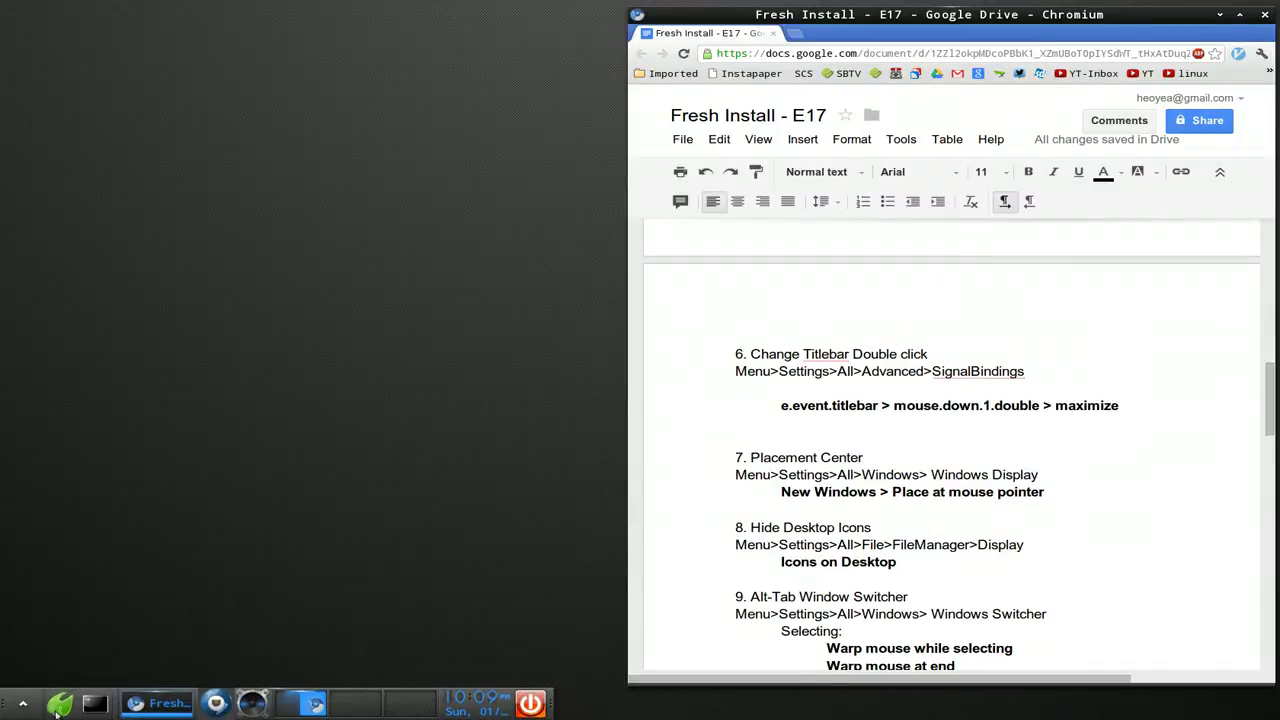
# Step: Open Settings Panel > Advanced > Signal Bindings and enlarge the dialog beside the checklist
pyautogui.click(24, 706)
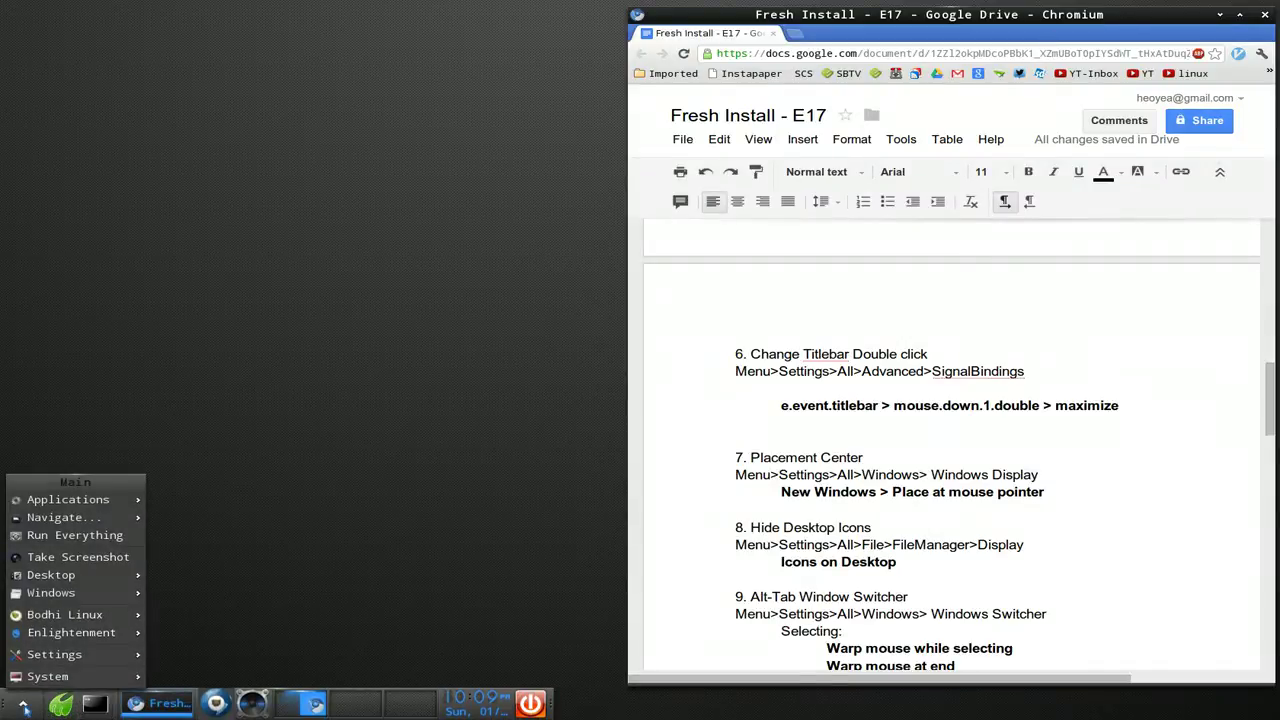
pyautogui.moveTo(45, 676)
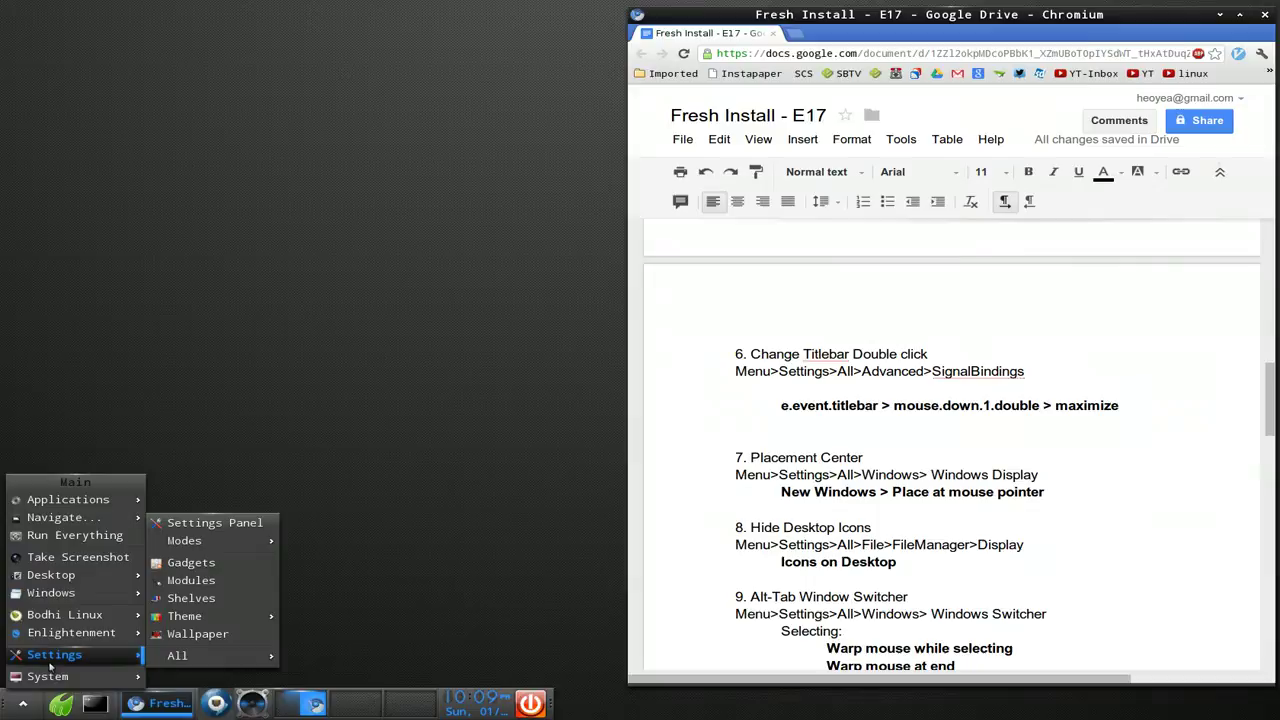
pyautogui.click(238, 527)
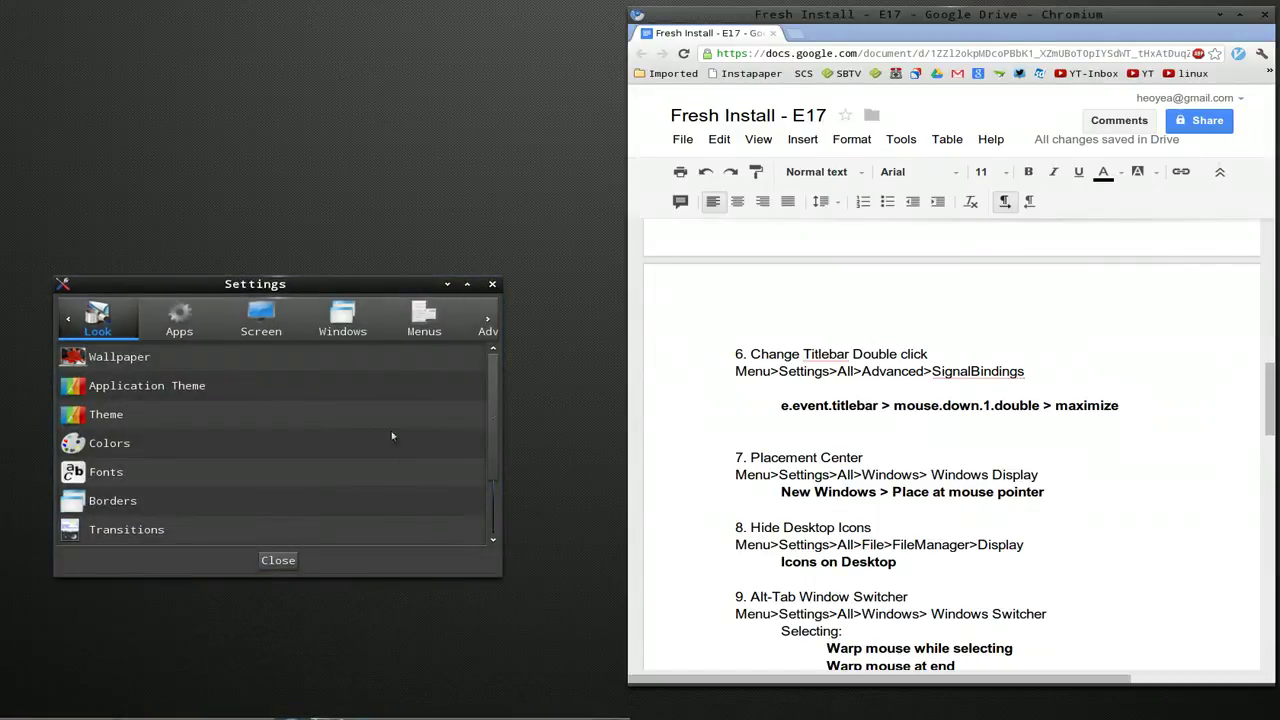
pyautogui.scroll(-2, 421, 320)
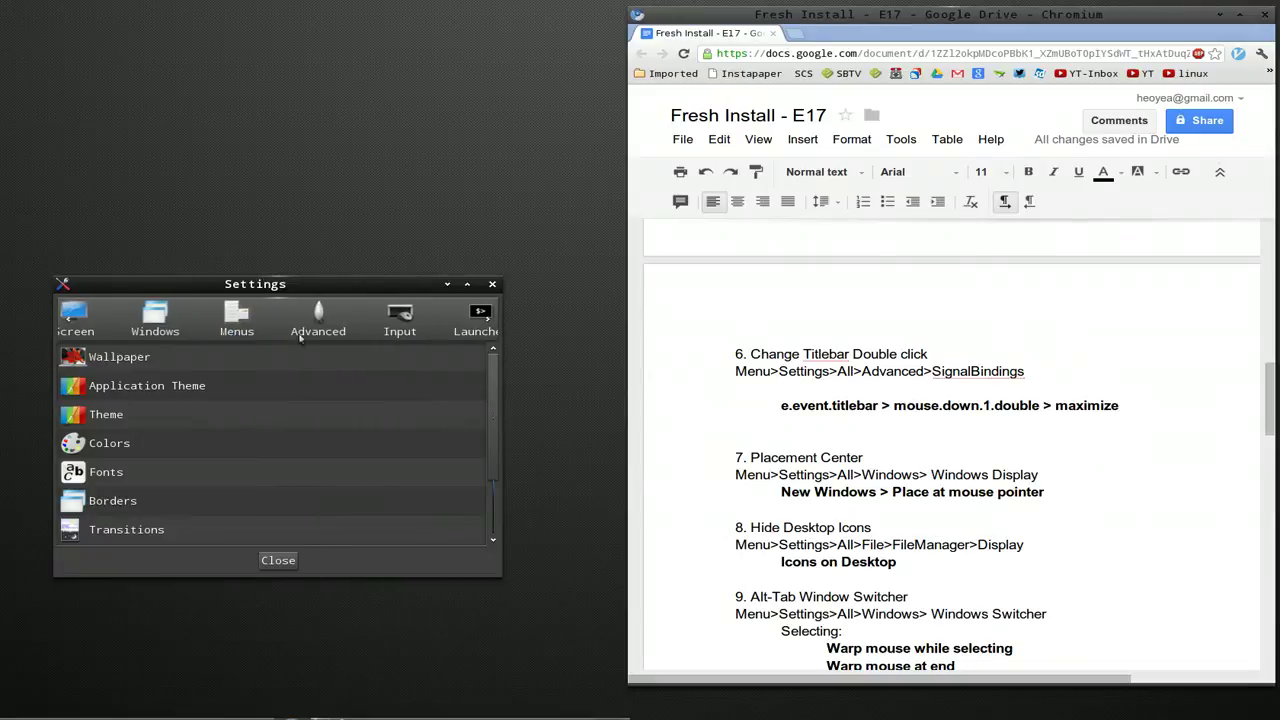
pyautogui.click(318, 320)
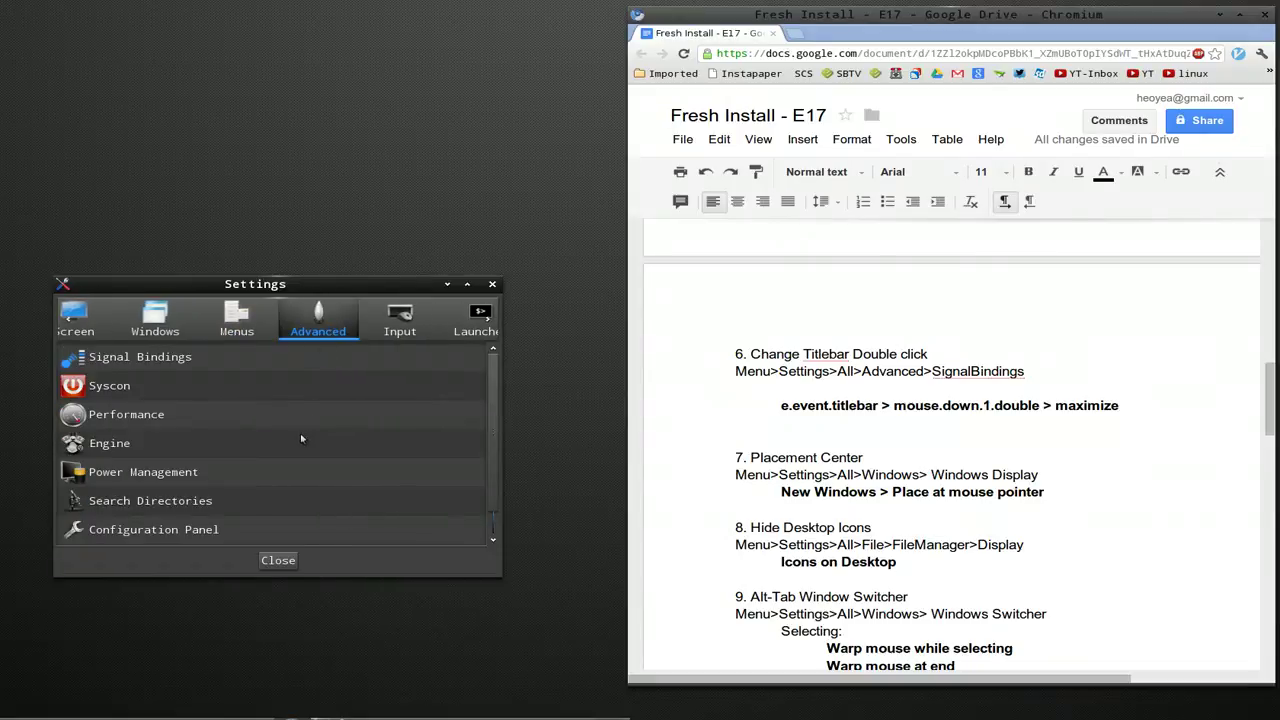
pyautogui.click(157, 364)
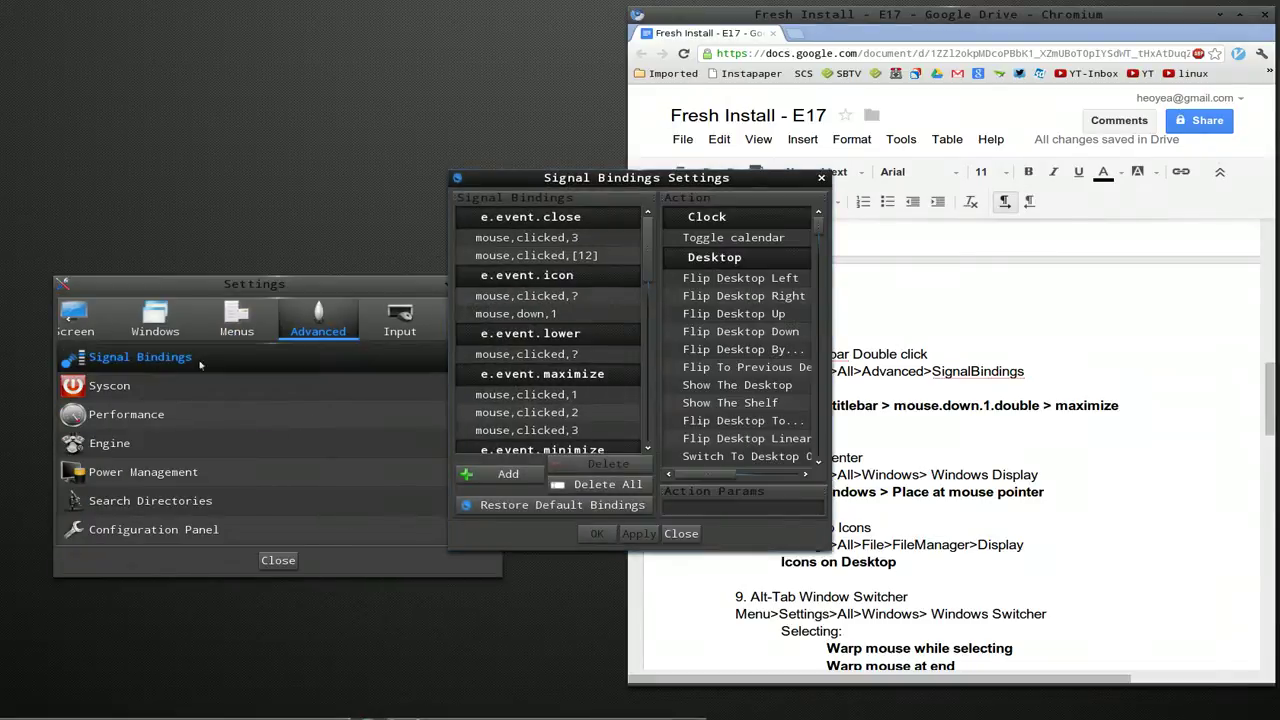
pyautogui.moveTo(577, 195); pyautogui.dragTo(253, 164)
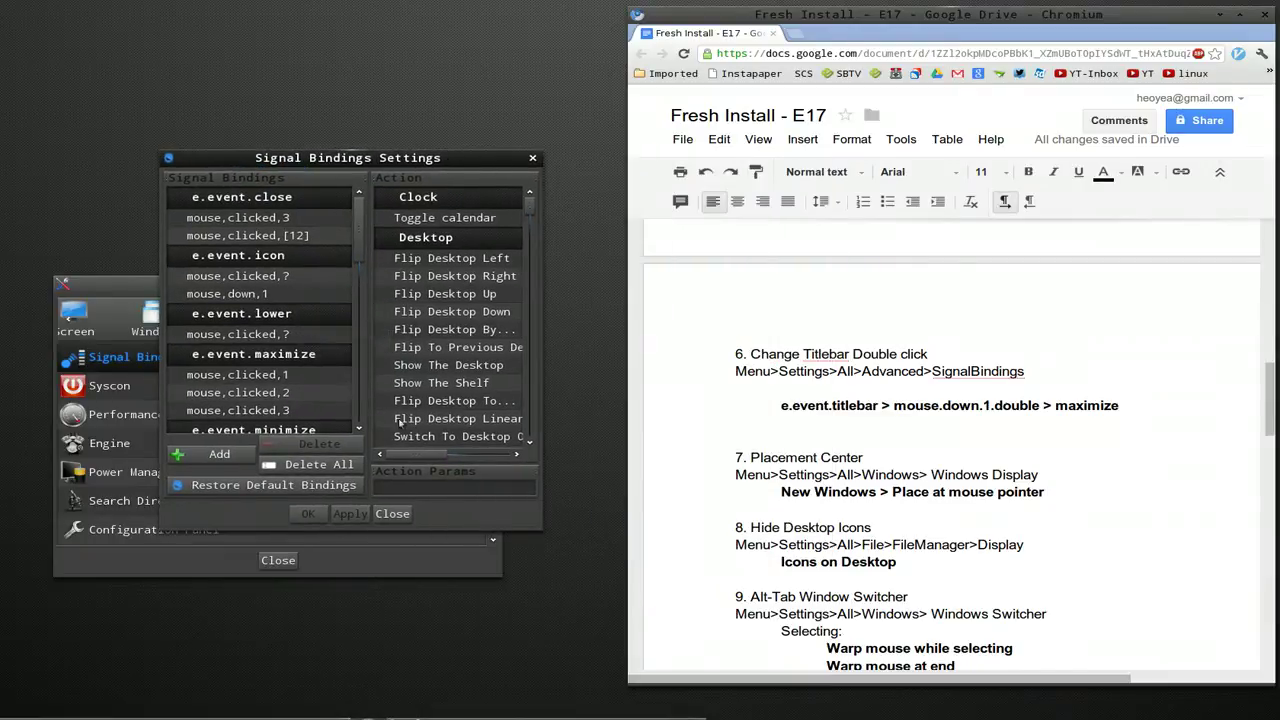
pyautogui.moveTo(418, 427); pyautogui.dragTo(545, 495)
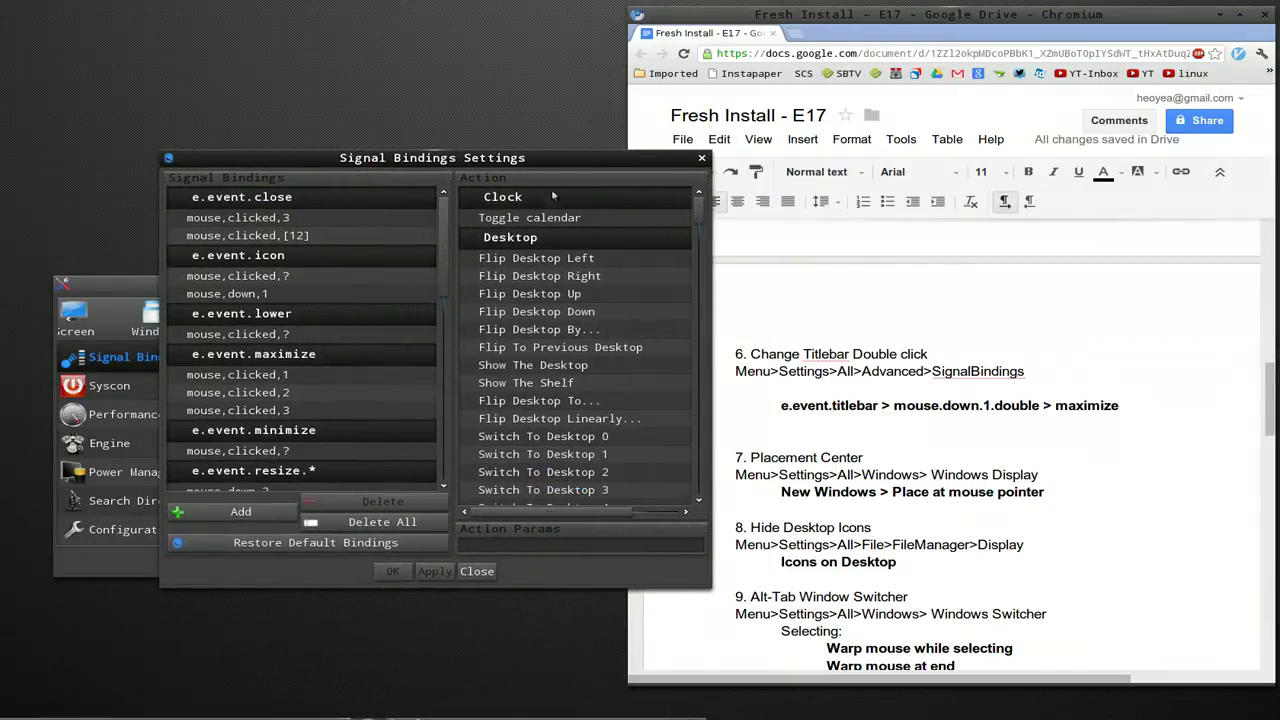
pyautogui.moveTo(525, 228); pyautogui.dragTo(415, 208)
pyautogui.scroll(-8, 327, 441)
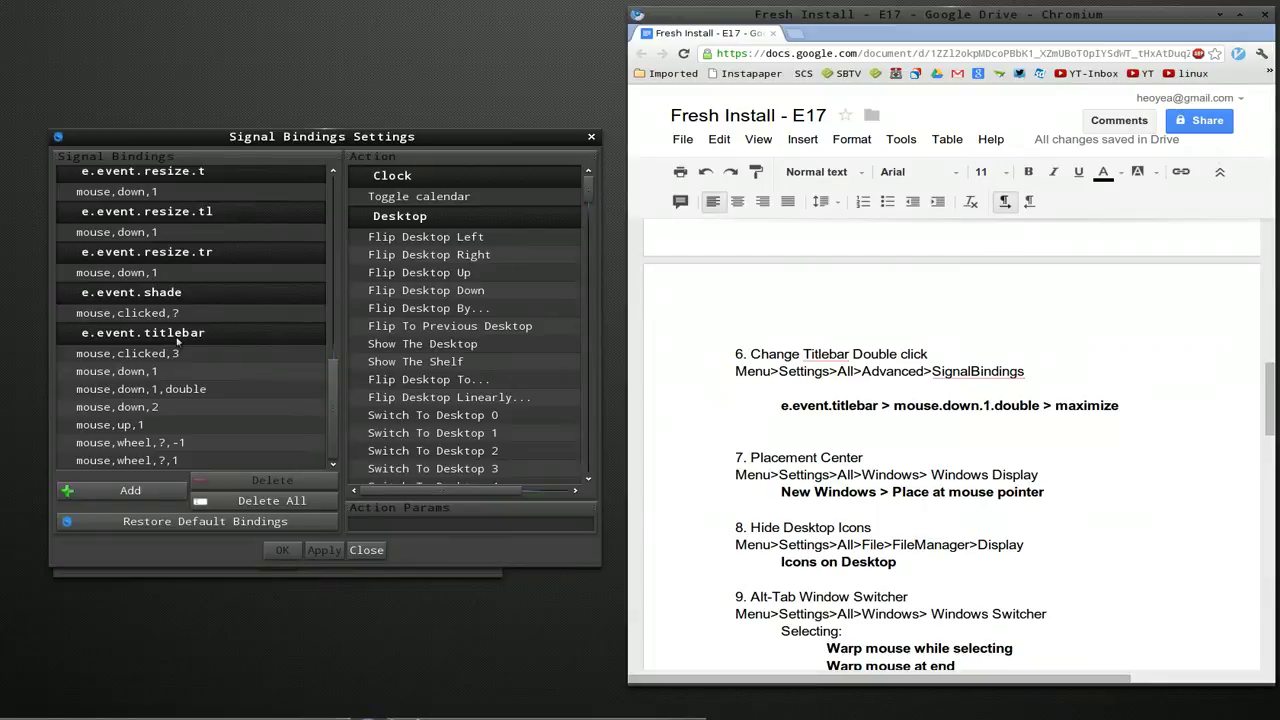
# Step: Bind title-bar mouse,down,1,double to Maximize and apply
pyautogui.click(157, 397)
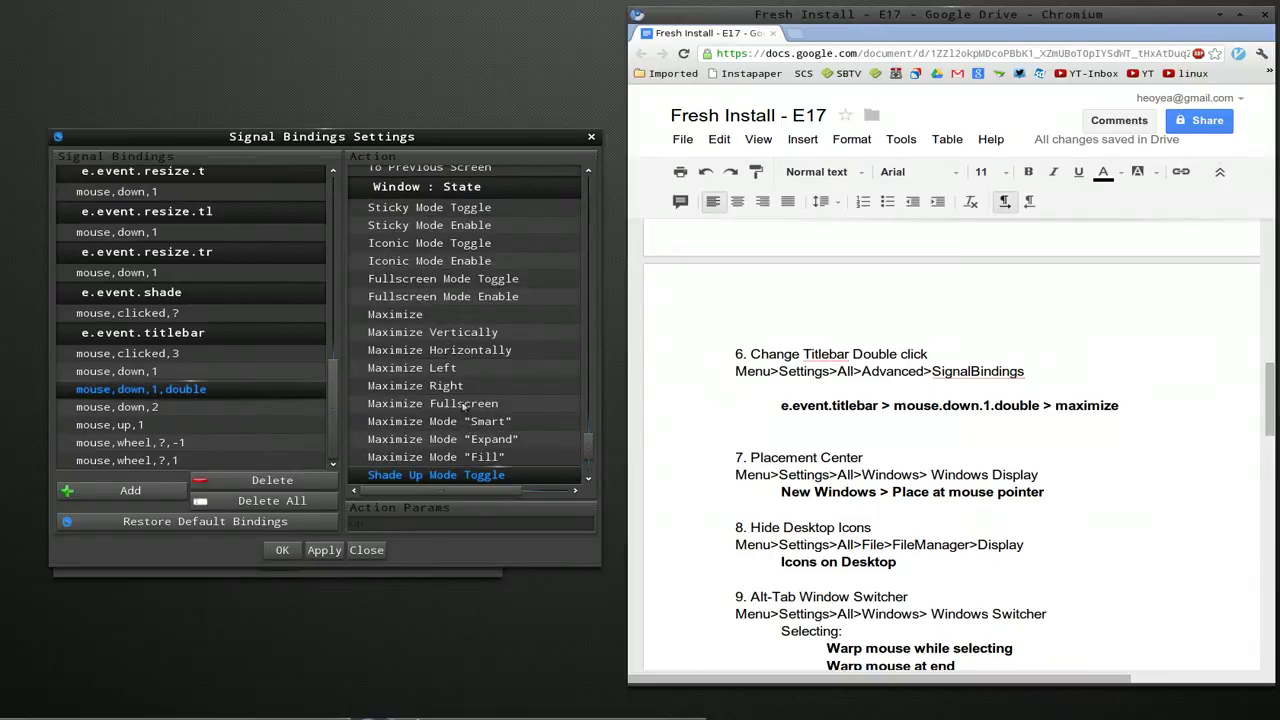
pyautogui.scroll(-2, 462, 412)
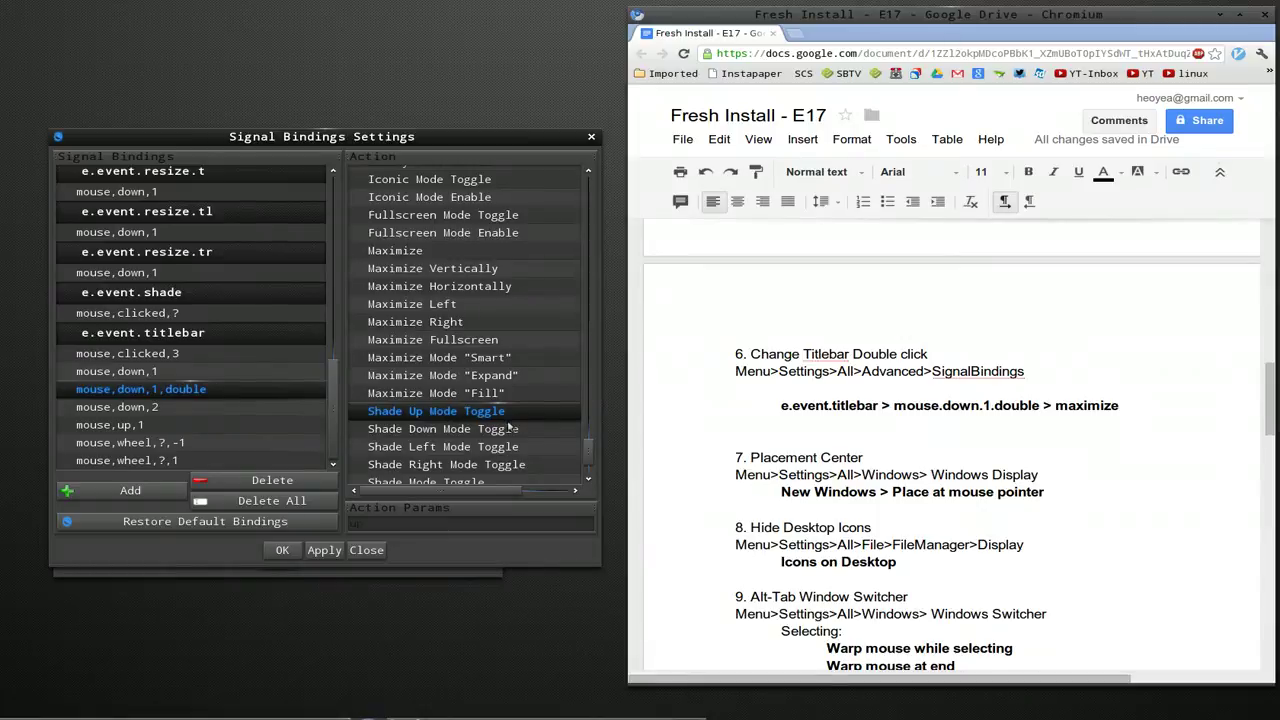
pyautogui.click(384, 254)
pyautogui.click(325, 551)
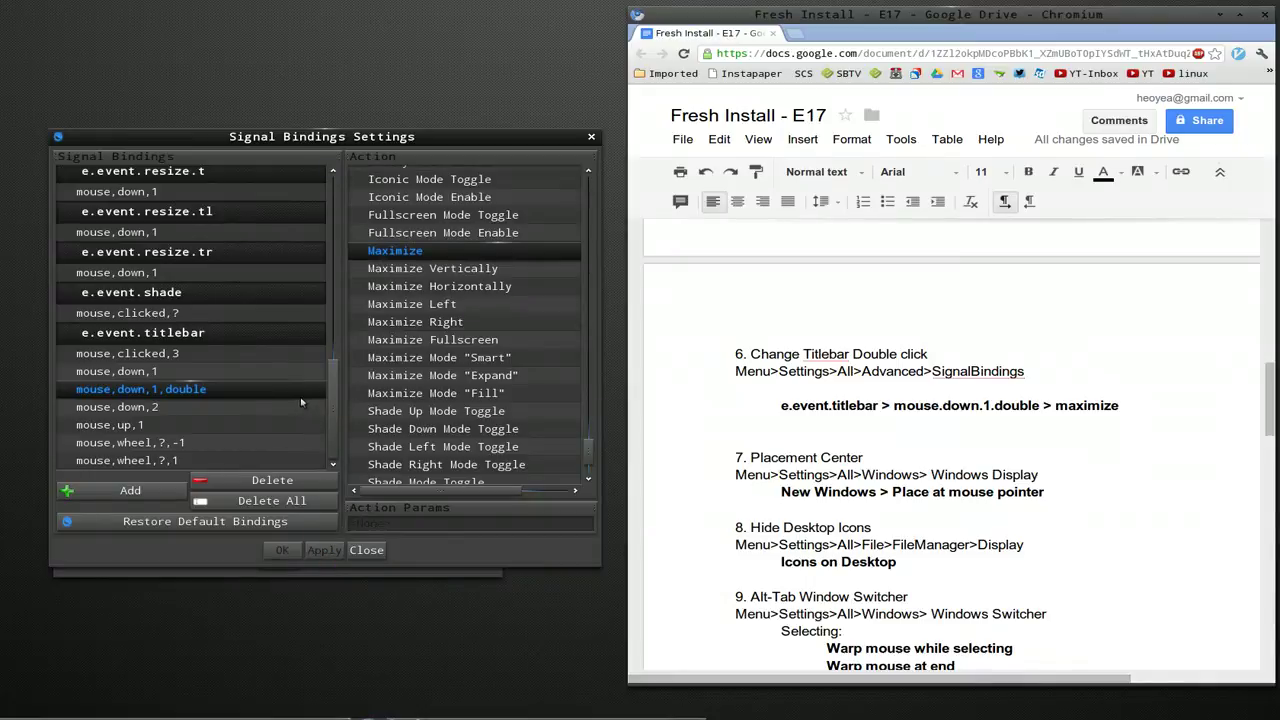
# Step: Bind title-bar mouse,down,2 to Close, apply, and maximize Chromium by double-clicking its title bar
pyautogui.click(156, 408)
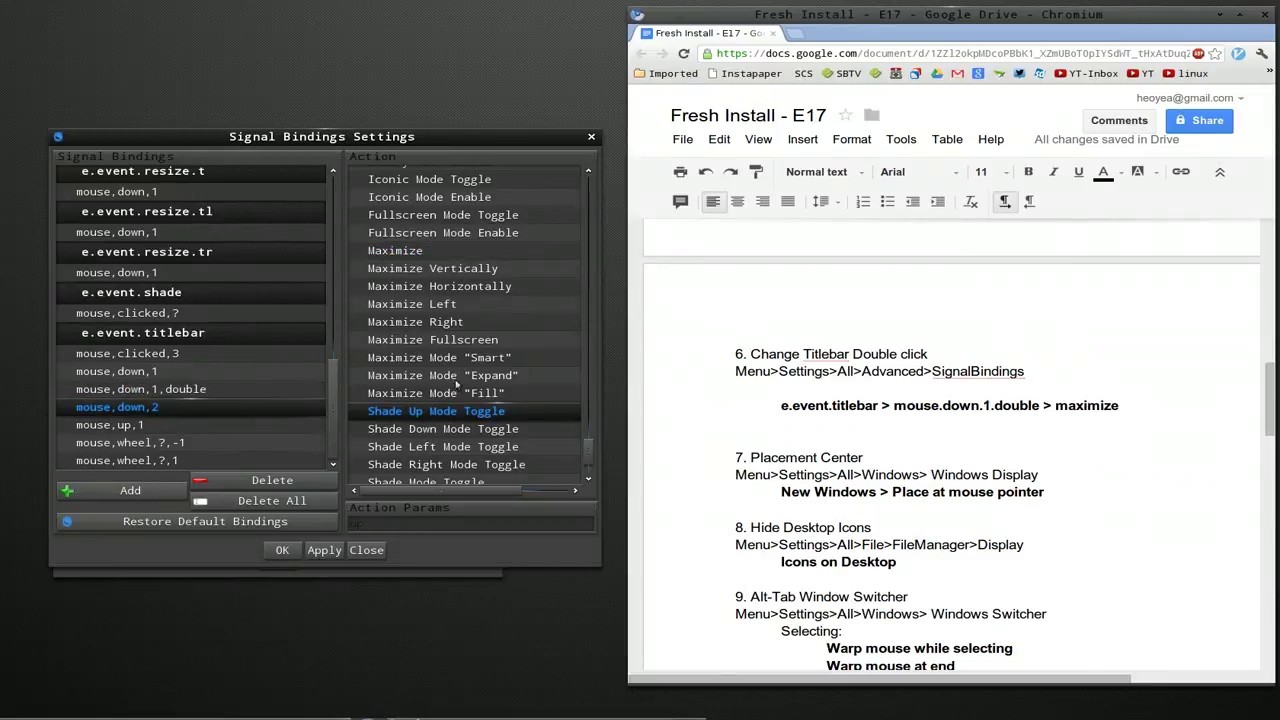
pyautogui.scroll(1, 457, 343)
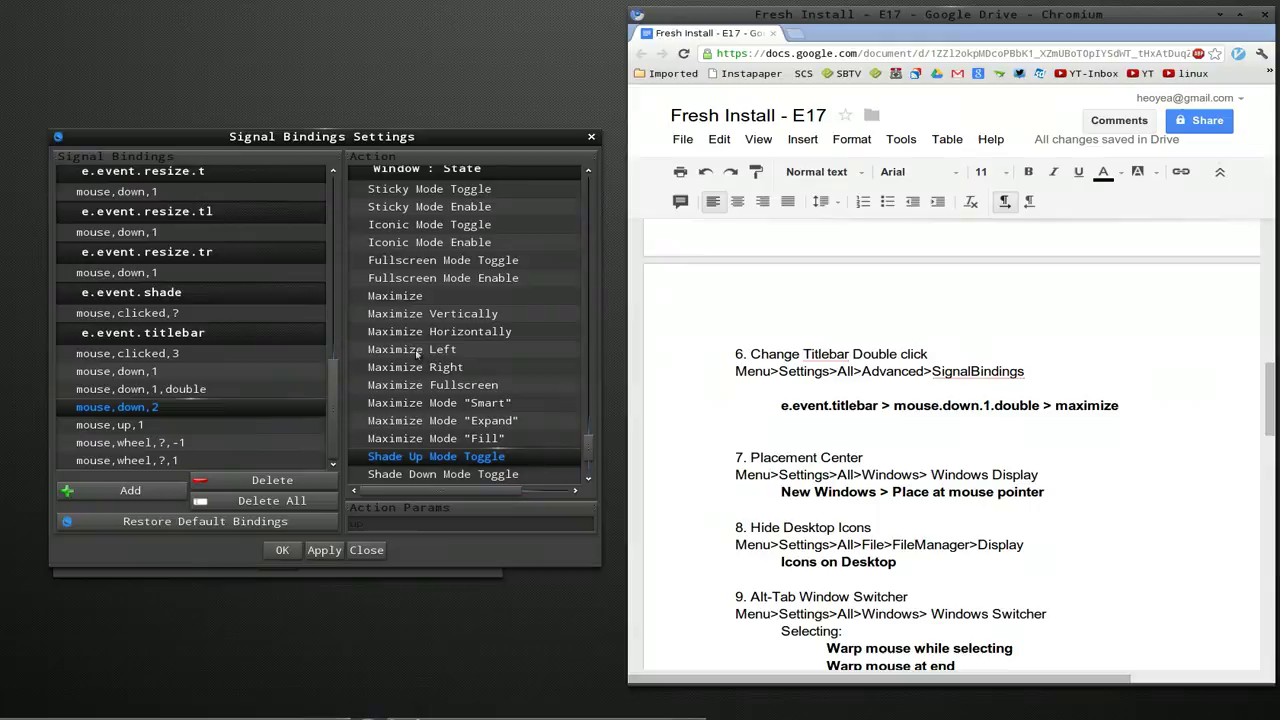
pyautogui.scroll(-2, 433, 347)
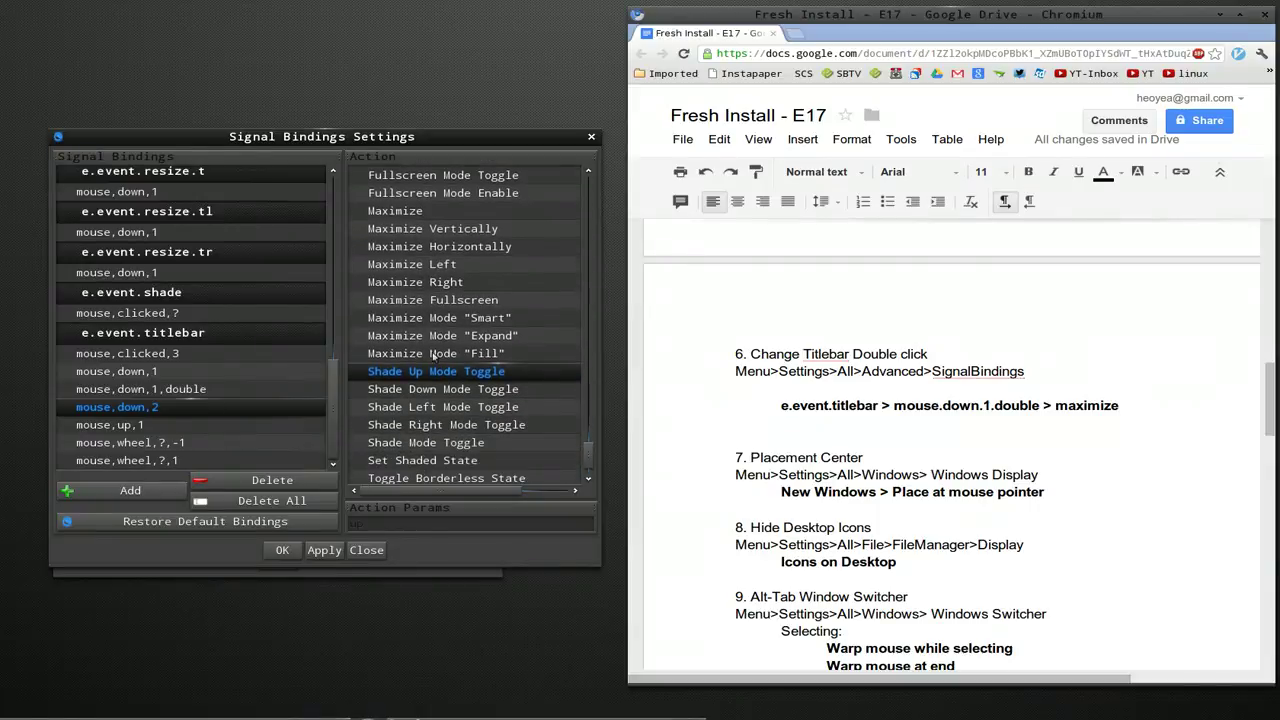
pyautogui.moveTo(590, 463); pyautogui.dragTo(587, 392)
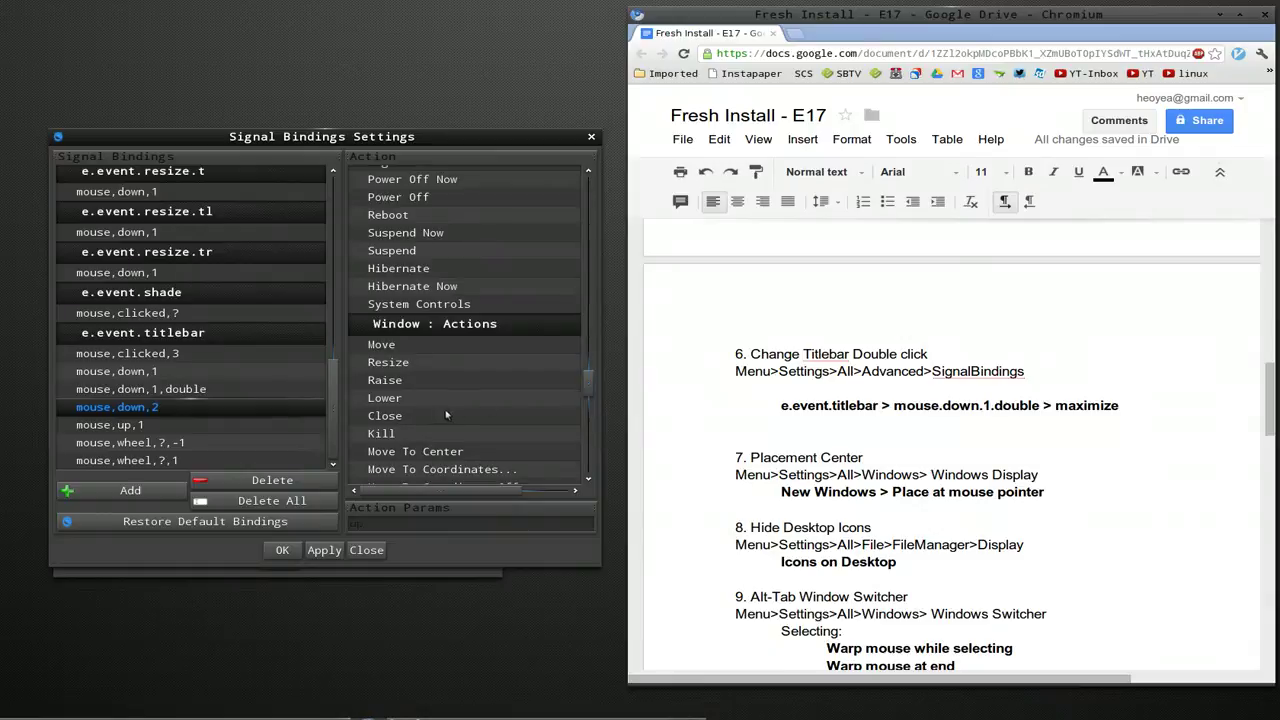
pyautogui.click(415, 420)
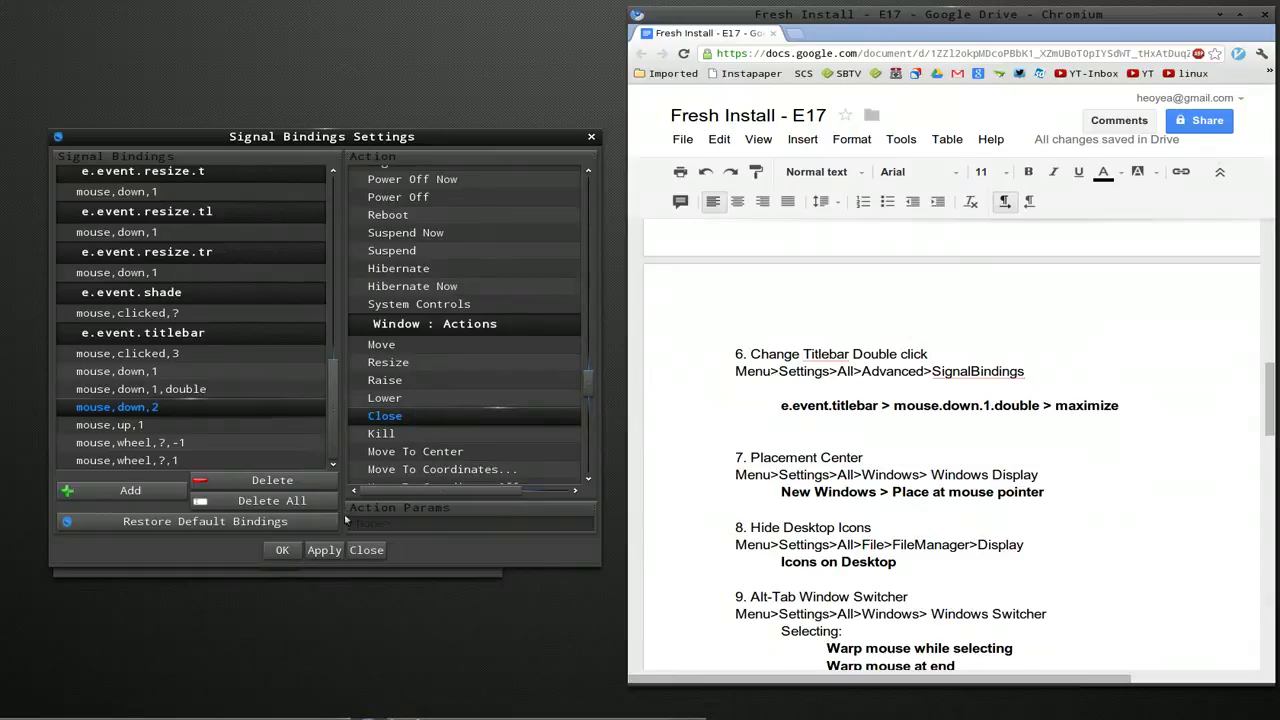
pyautogui.click(324, 551)
pyautogui.doubleClick(913, 20)
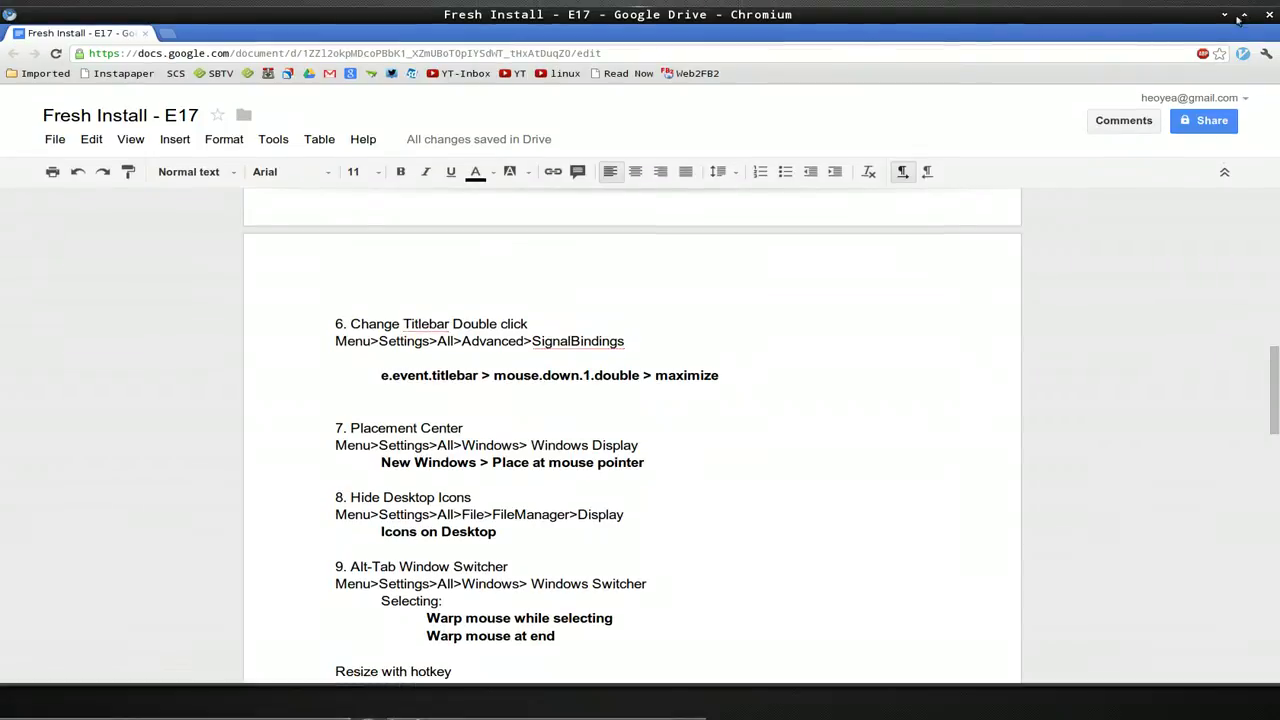
# Step: Shrink Chromium to the right half, then open a terminal and close it with a title-bar middle-click
pyautogui.keyDown('alt'); pyautogui.rightClick(188, 235); pyautogui.keyUp('alt')
pyautogui.click(85, 280)
pyautogui.moveTo(91, 277); pyautogui.dragTo(843, 292)
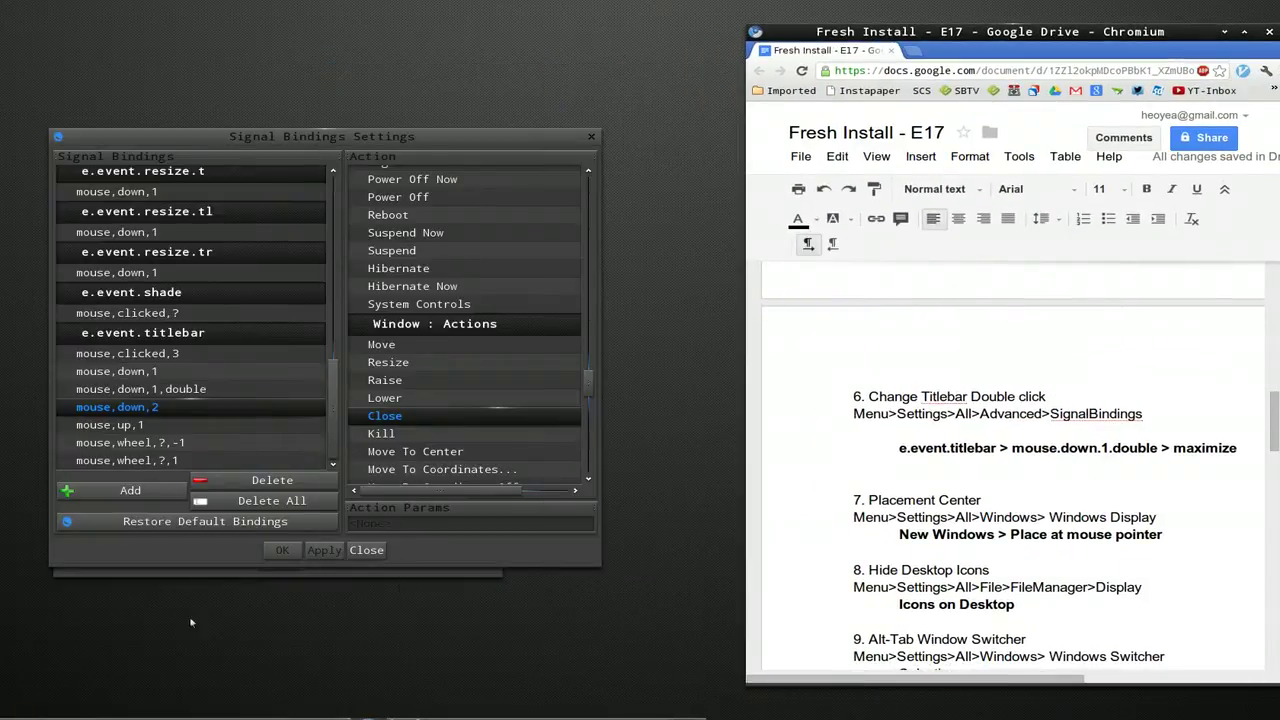
pyautogui.click(27, 712)
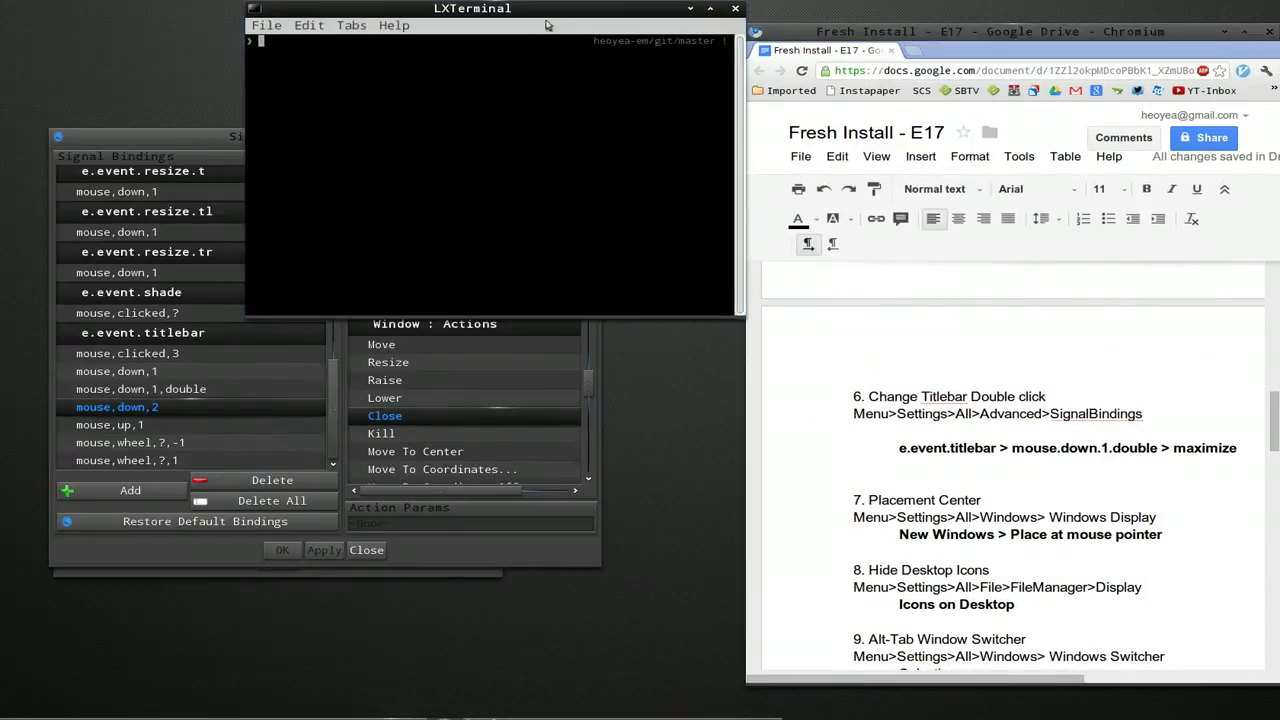
pyautogui.moveTo(548, 14); pyautogui.dragTo(740, 171)
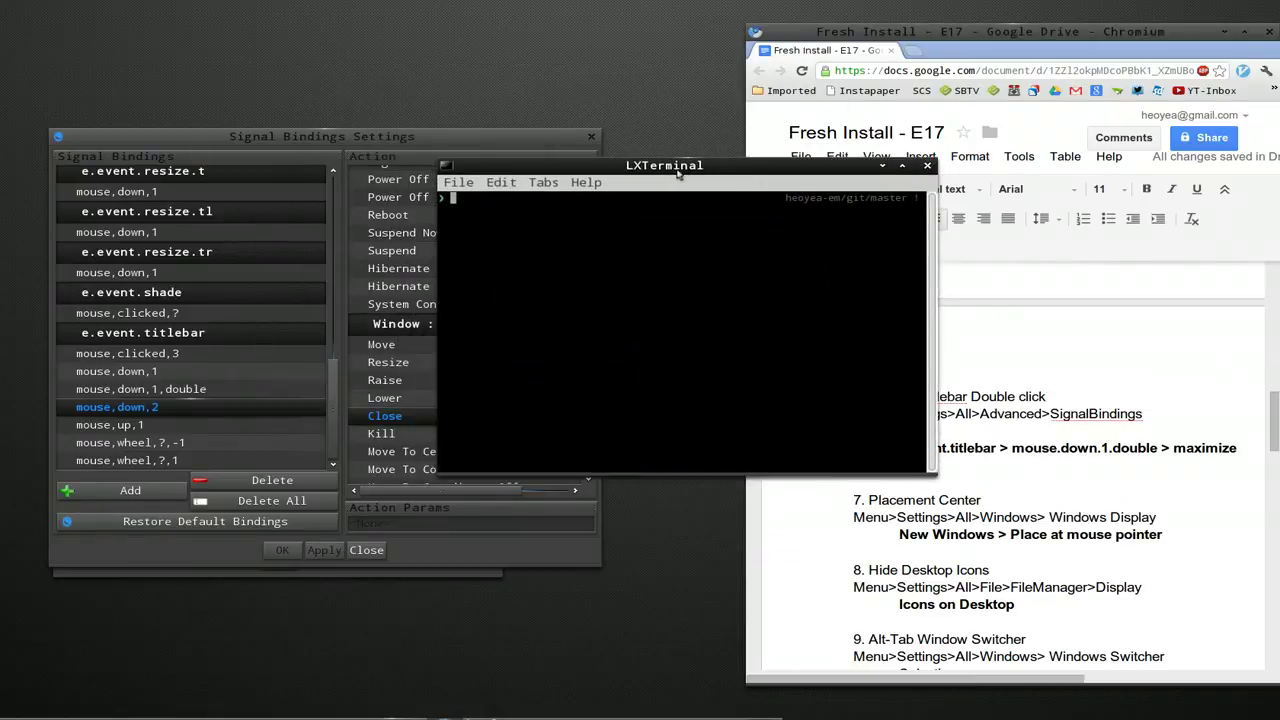
pyautogui.middleClick(678, 170)
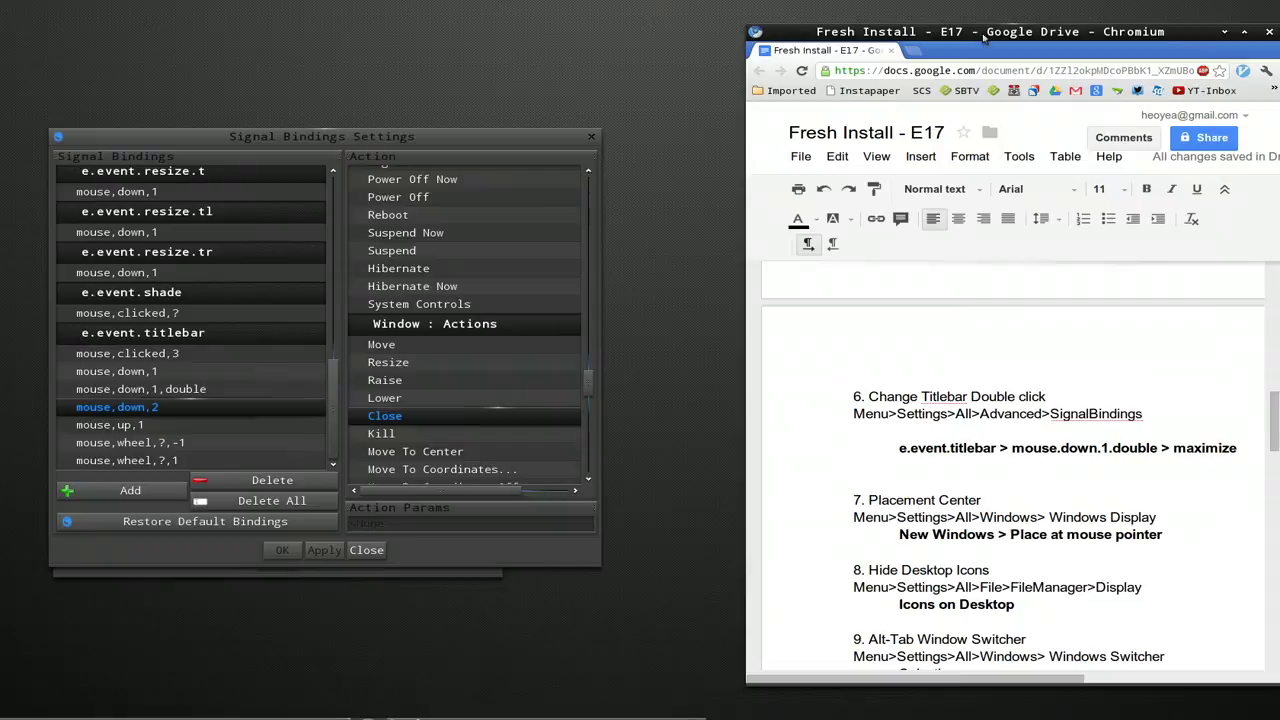
# Step: Maximize and restore the Signal Bindings dialog twice via title-bar double-clicks
pyautogui.doubleClick(495, 138)
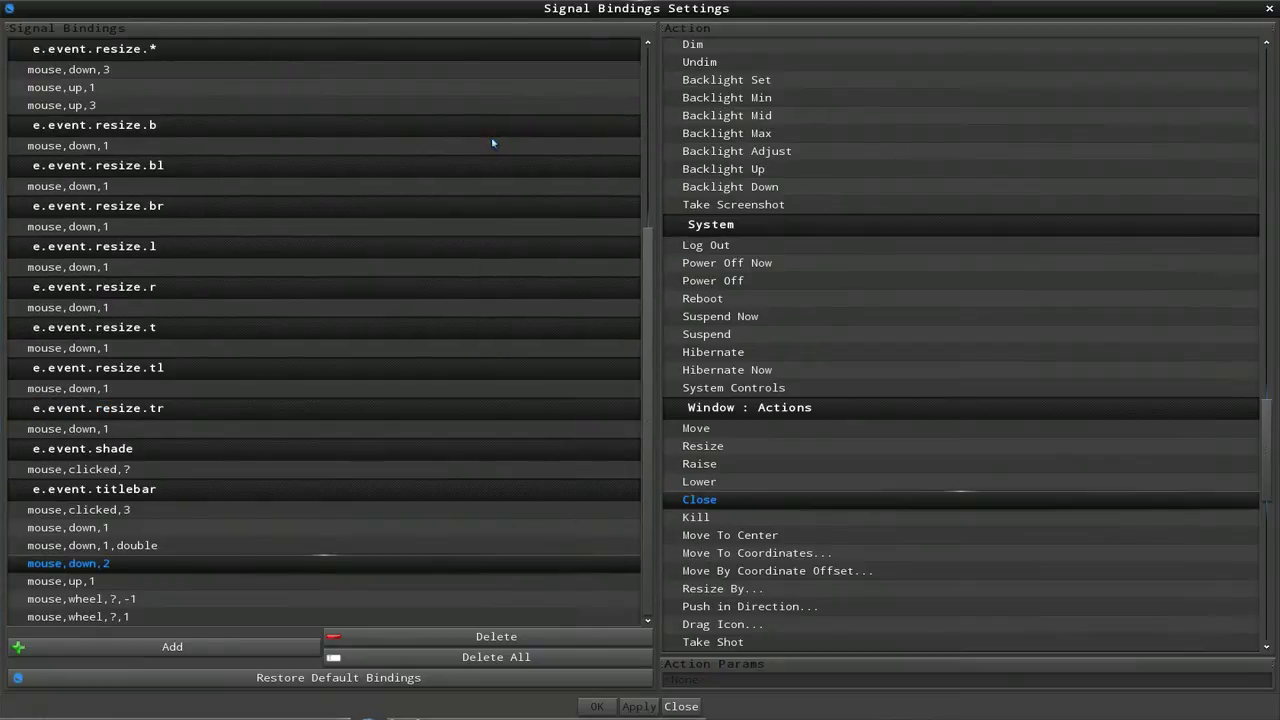
pyautogui.doubleClick(571, 15)
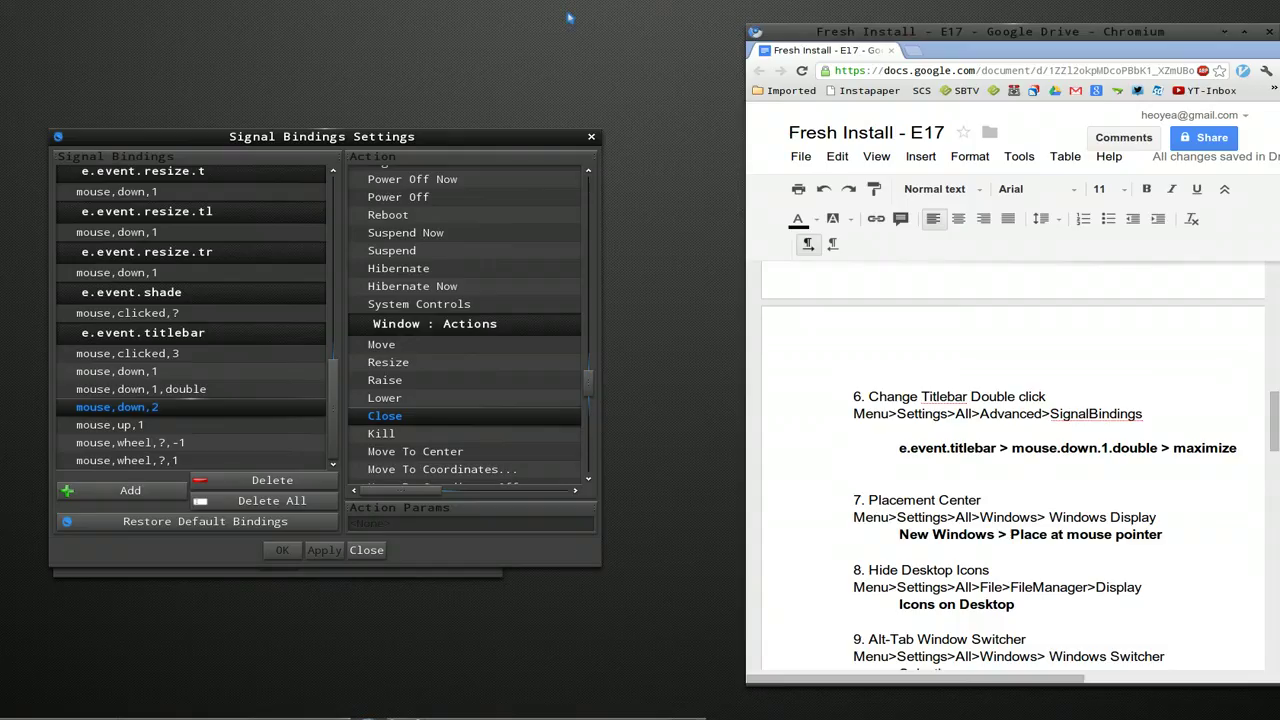
pyautogui.doubleClick(428, 141)
pyautogui.doubleClick(528, 15)
# Step: Open another terminal, close it with a middle-click, and scroll through the Action list
pyautogui.click(50, 705)
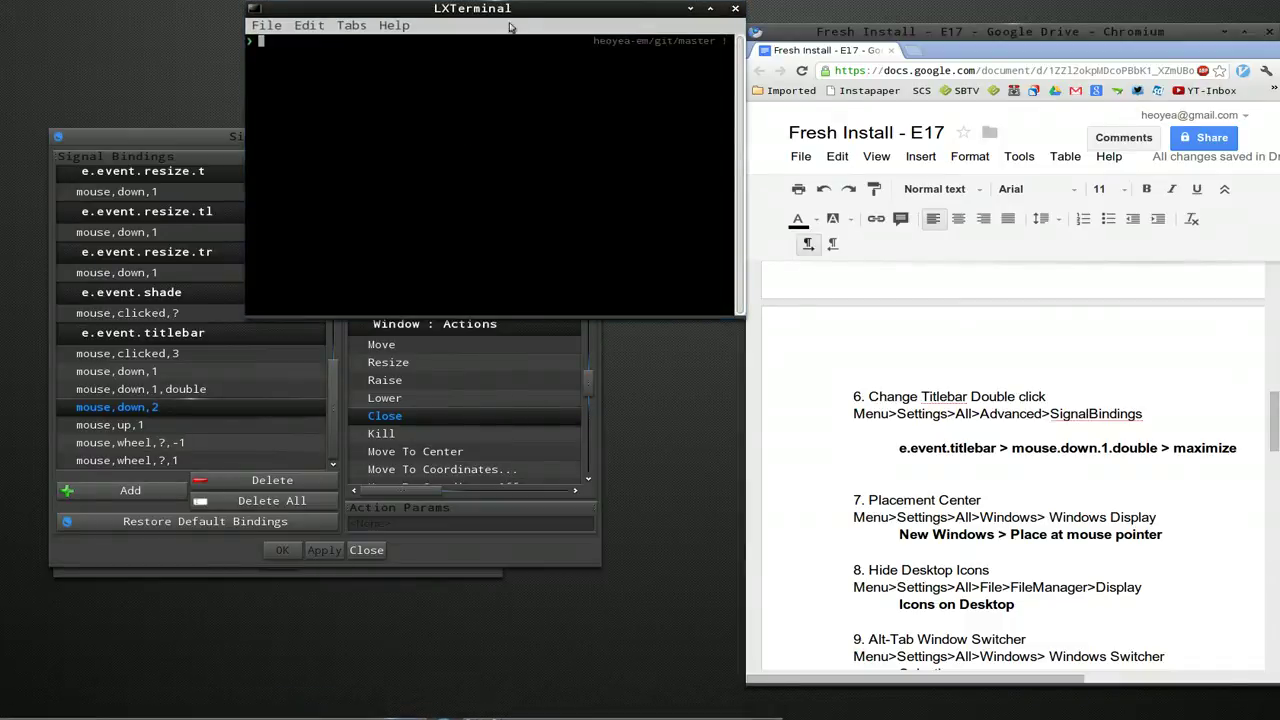
pyautogui.moveTo(506, 16); pyautogui.dragTo(690, 140)
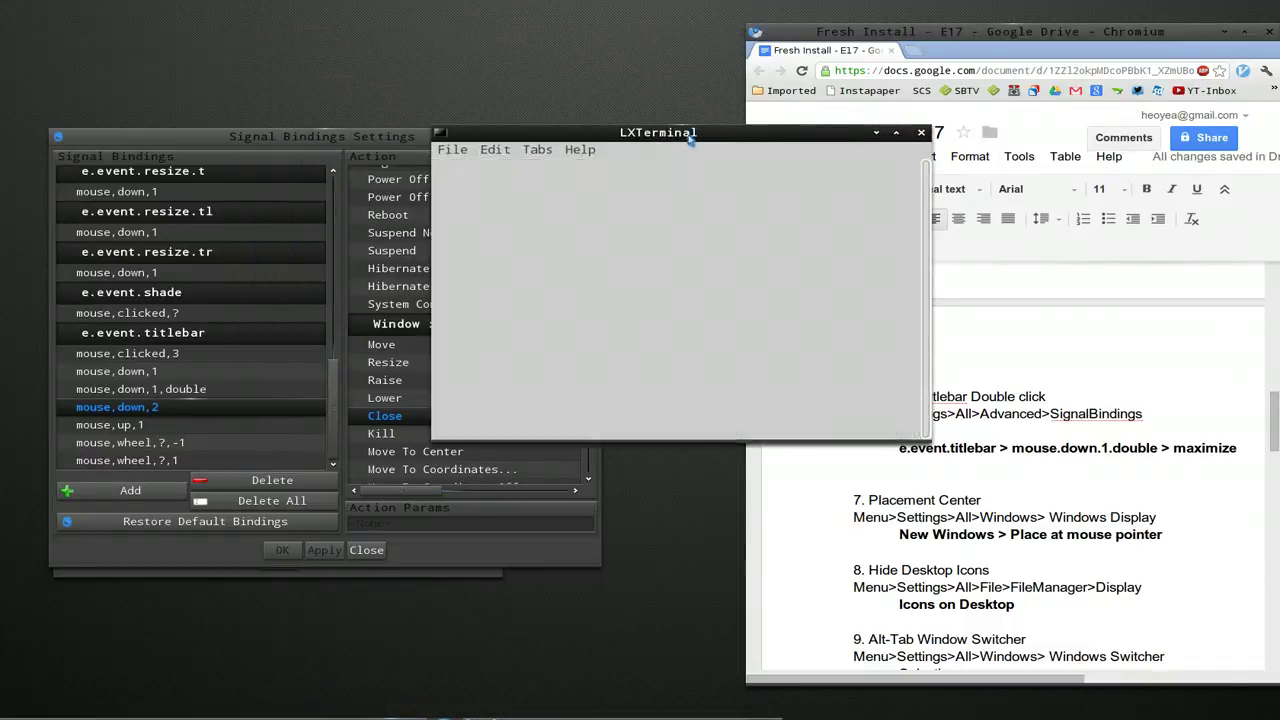
pyautogui.middleClick(690, 140)
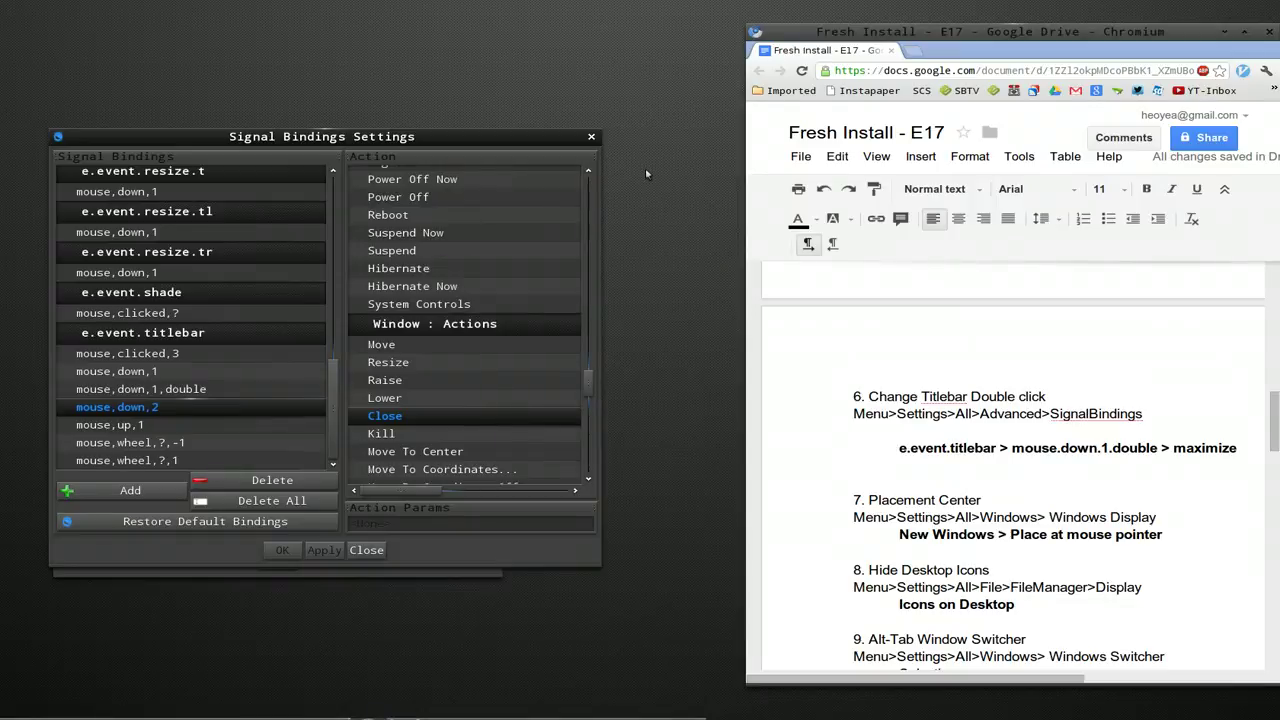
pyautogui.scroll(-1, 507, 359)
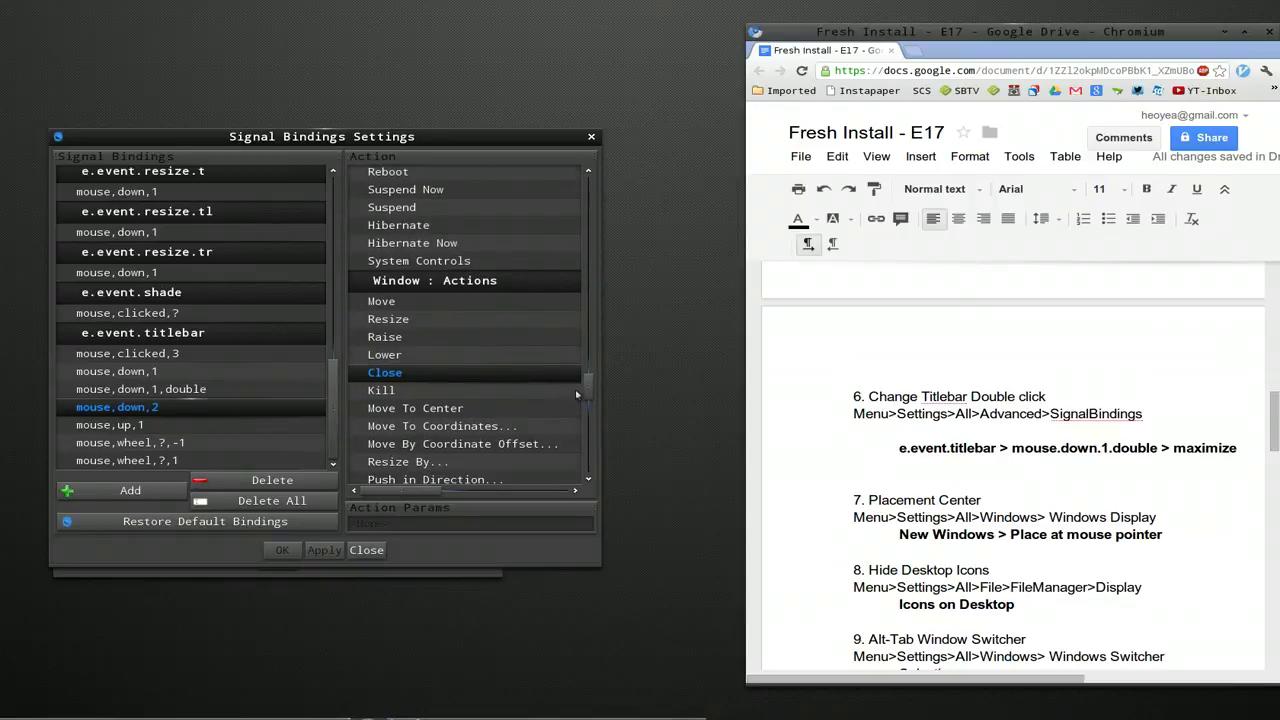
pyautogui.moveTo(590, 393); pyautogui.dragTo(590, 406)
pyautogui.scroll(-5, 590, 406)
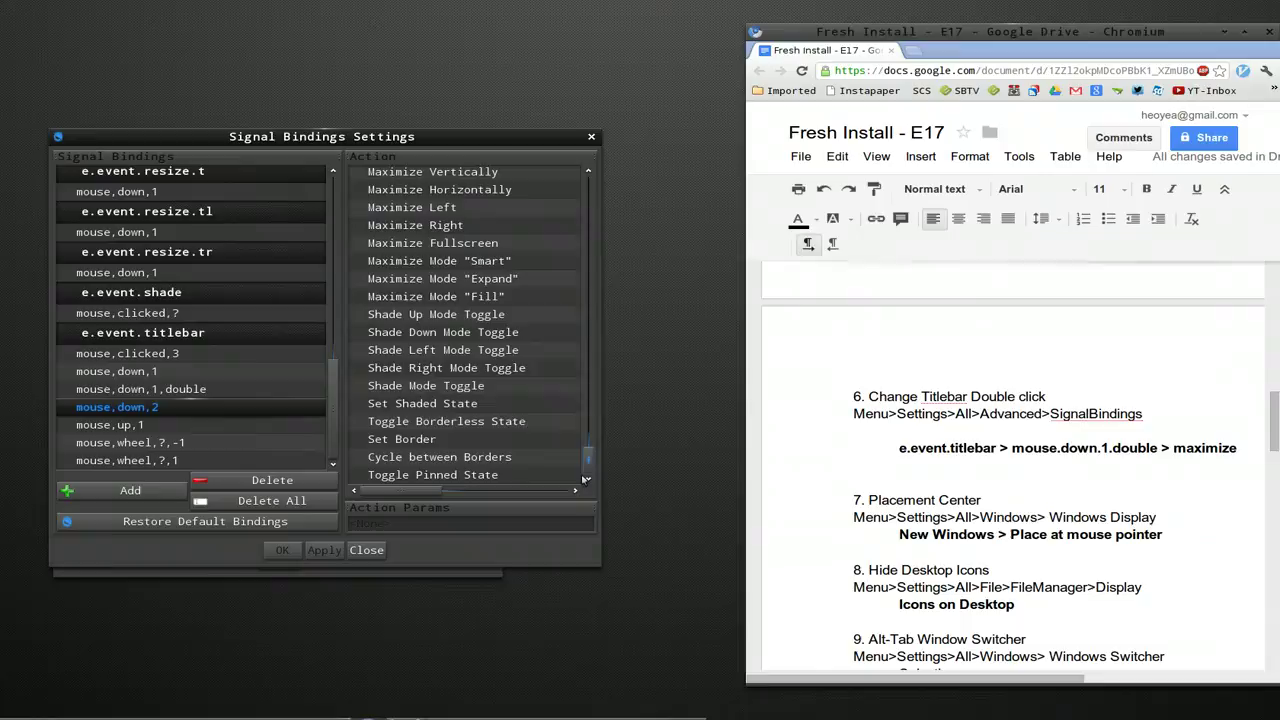
pyautogui.scroll(2, 557, 367)
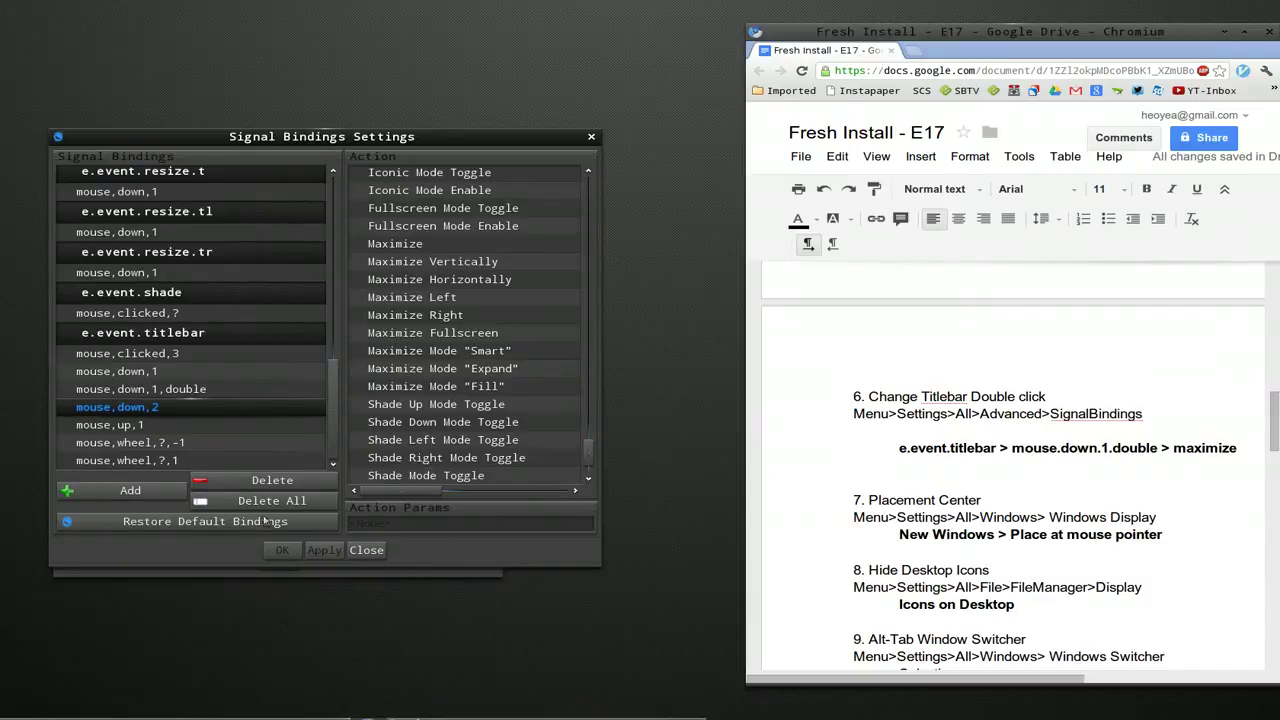
# Step: Close Signal Bindings Settings, launch two LXTerminal windows from the shelf, and close both
pyautogui.click(366, 550)
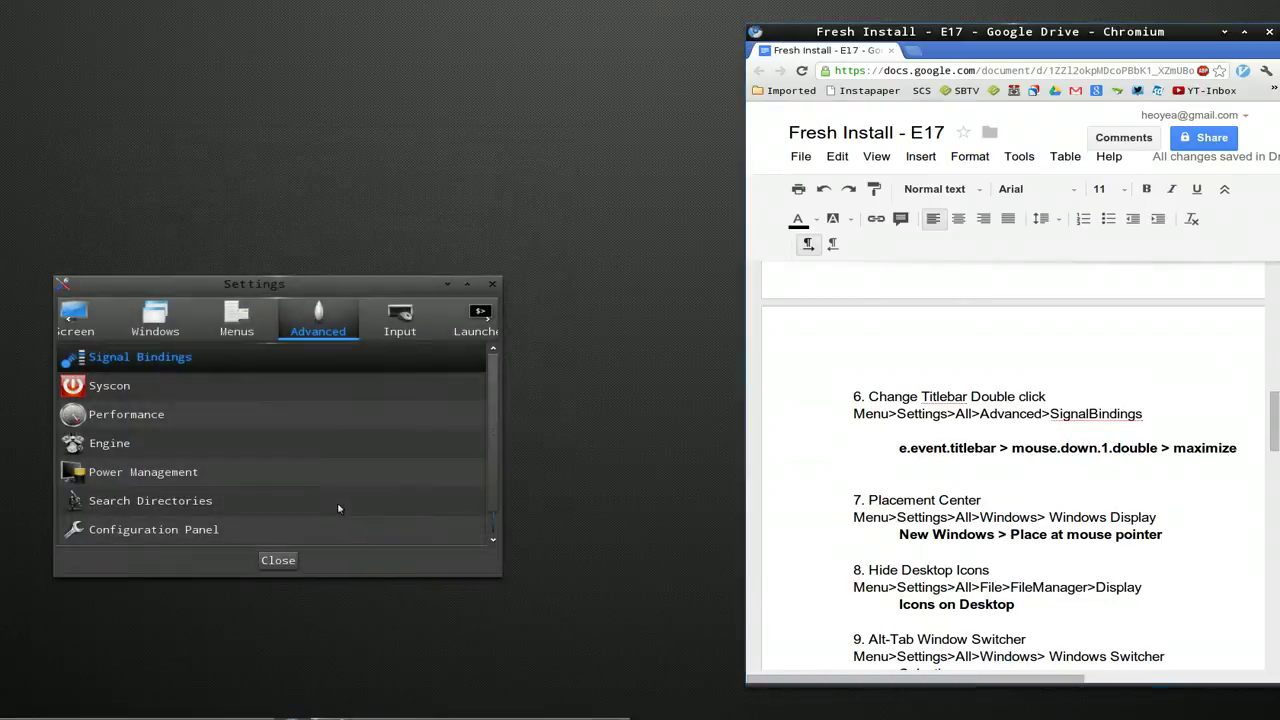
pyautogui.moveTo(215, 712)
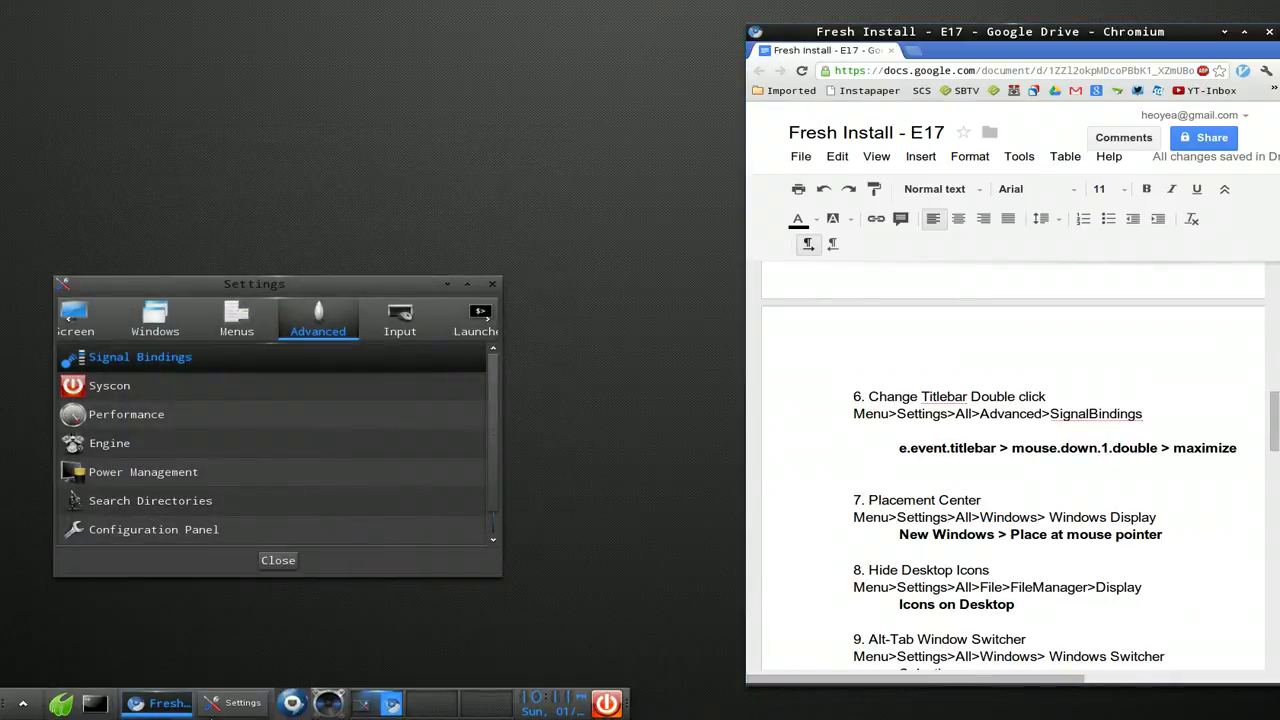
pyautogui.click(95, 704)
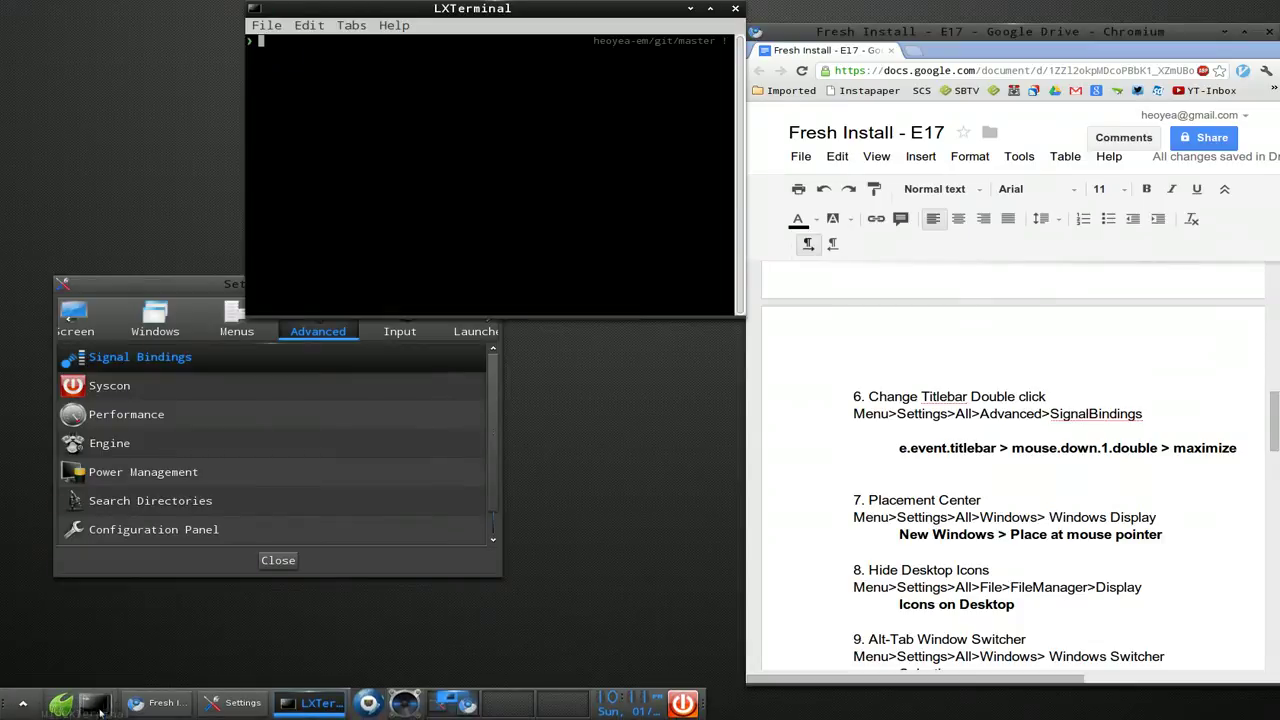
pyautogui.click(95, 704)
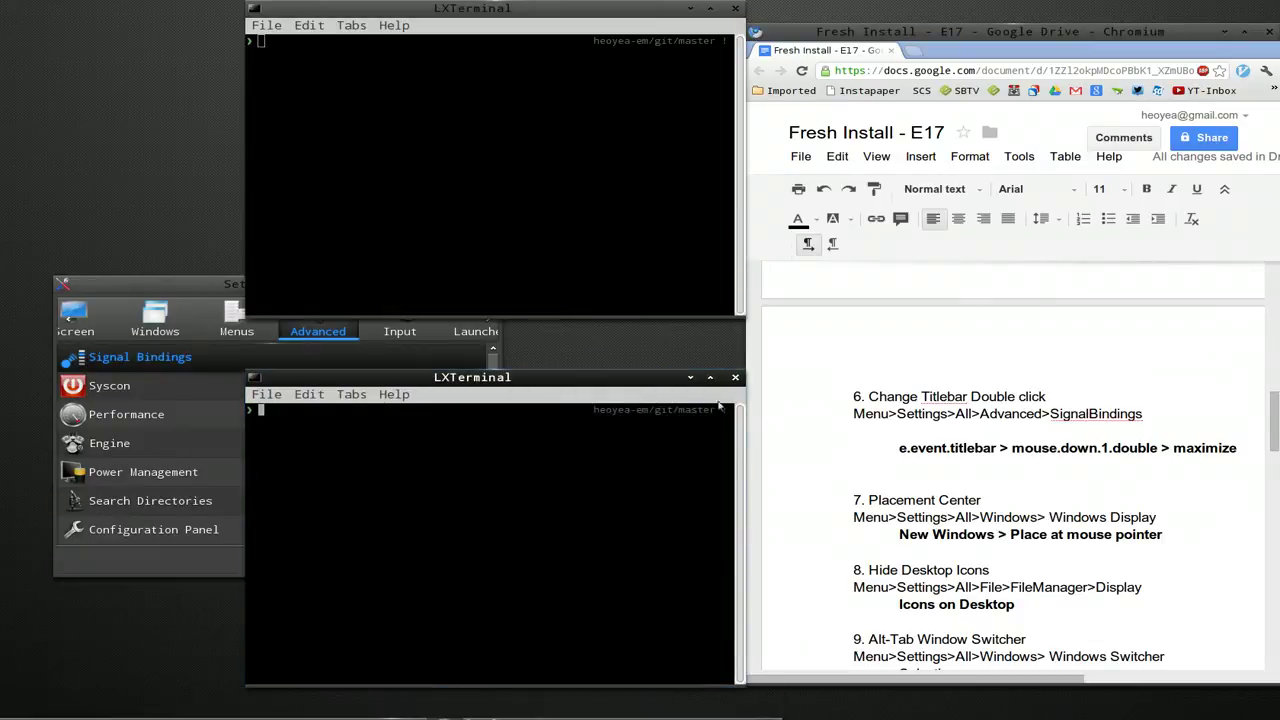
pyautogui.click(735, 377)
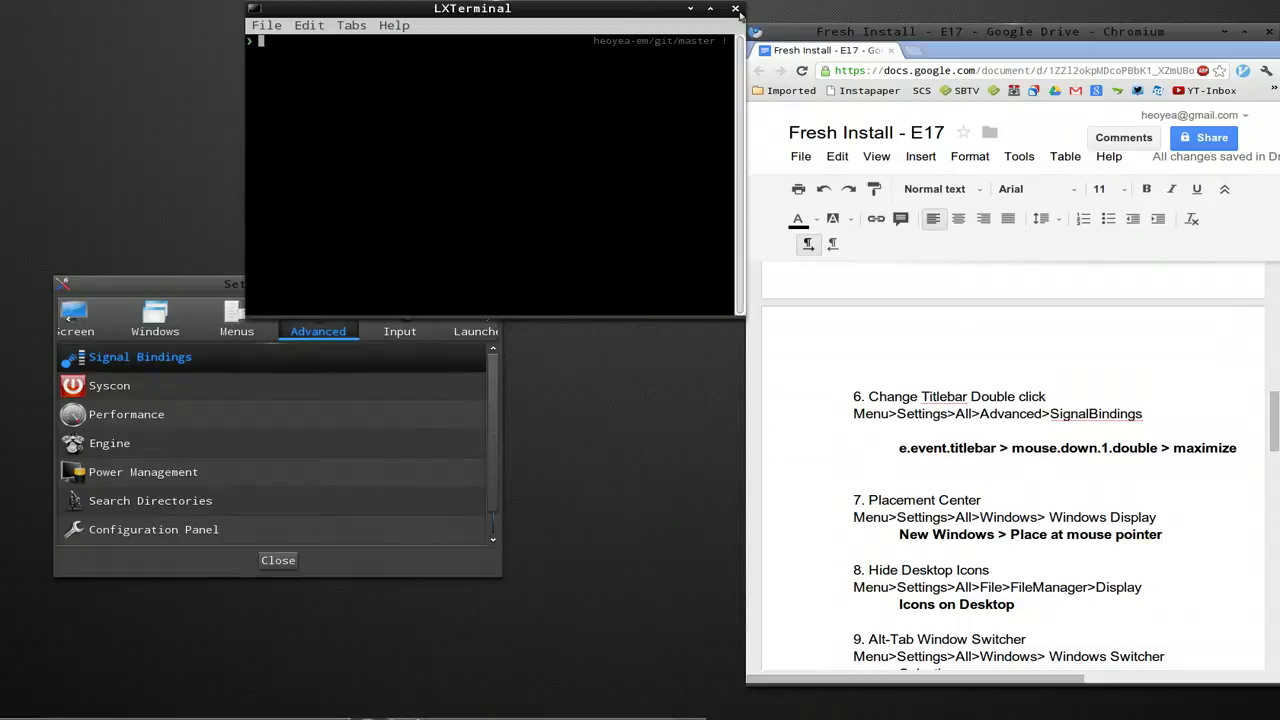
pyautogui.click(735, 9)
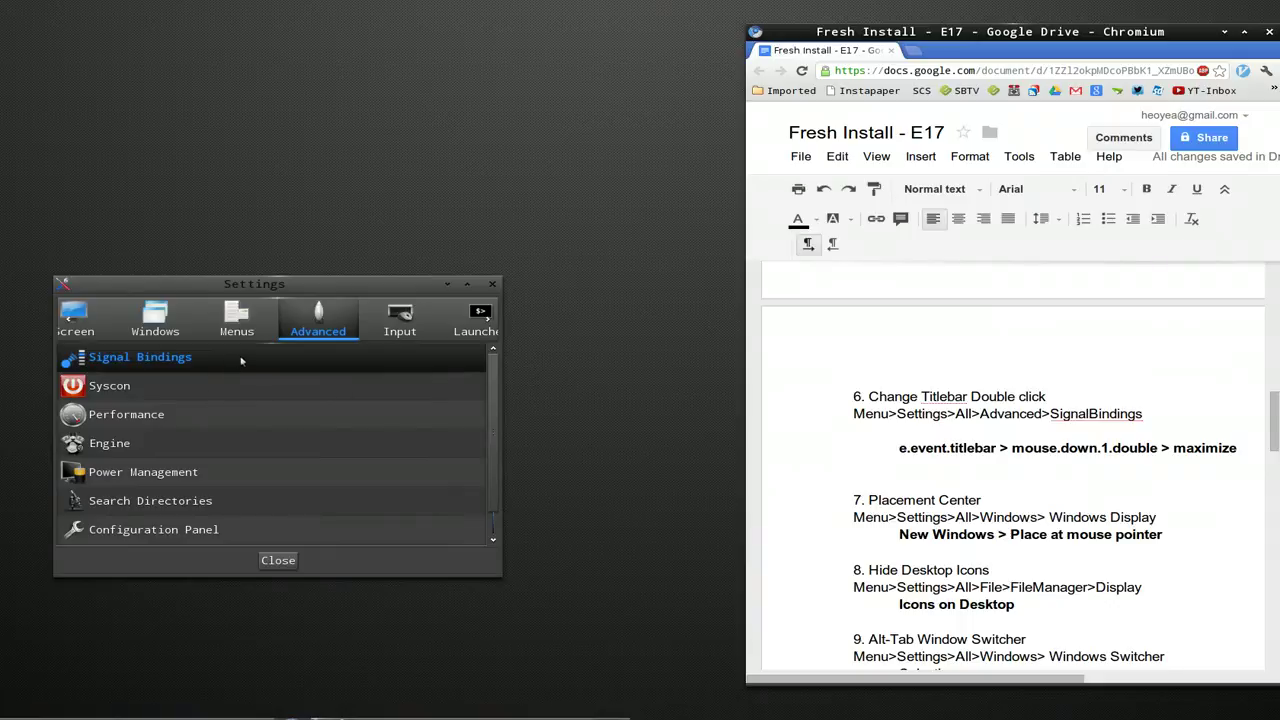
# Step: Set Window Display's New Windows placement to Place at mouse pointer and apply
pyautogui.click(160, 330)
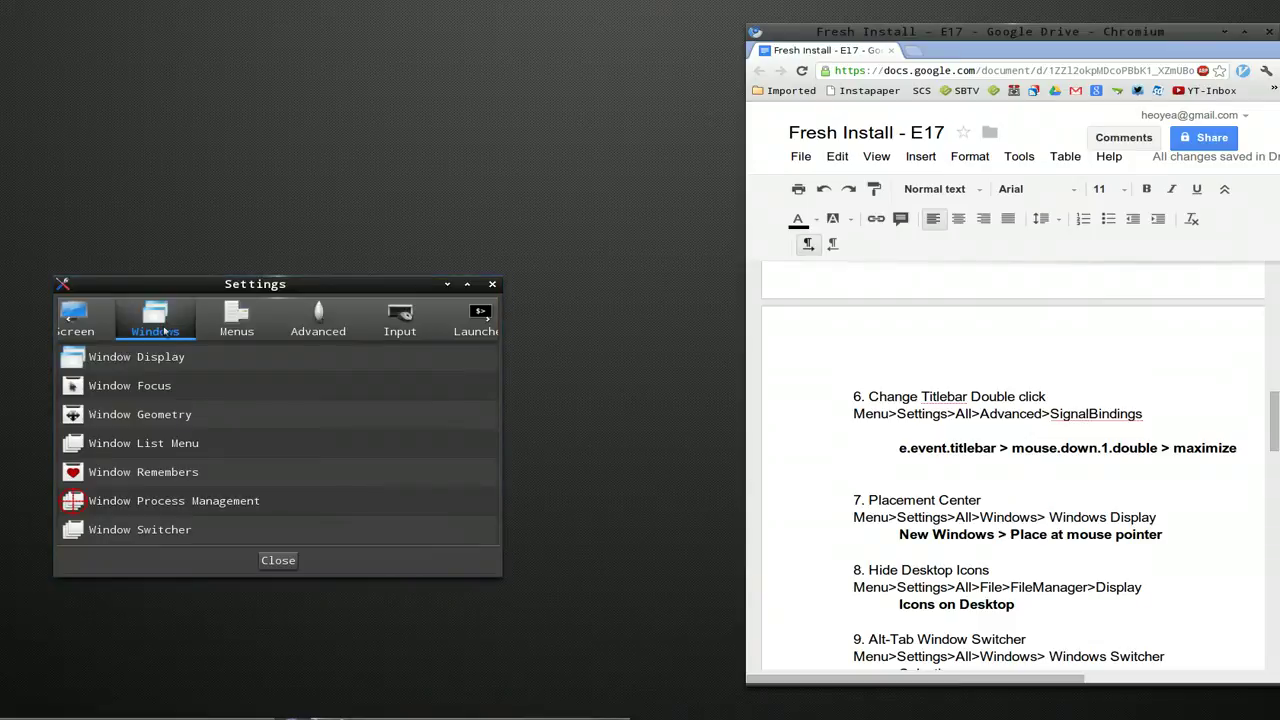
pyautogui.click(166, 358)
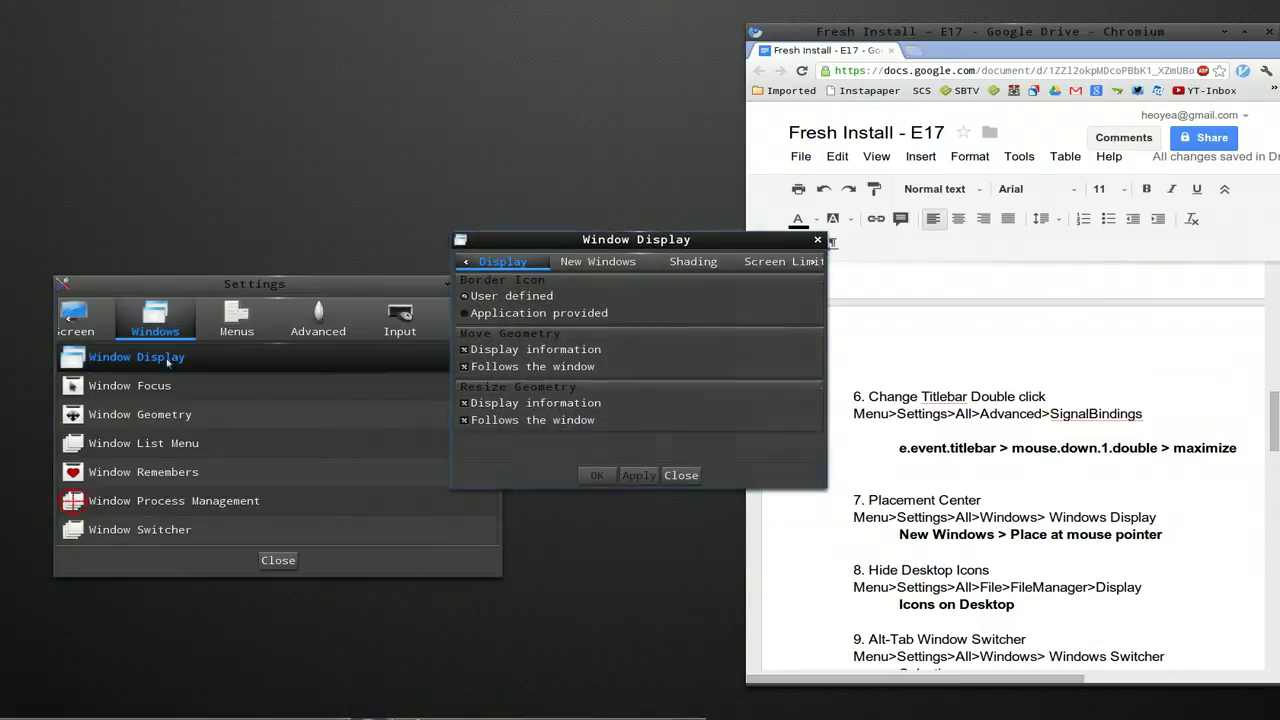
pyautogui.moveTo(573, 247); pyautogui.dragTo(421, 232)
pyautogui.click(446, 248)
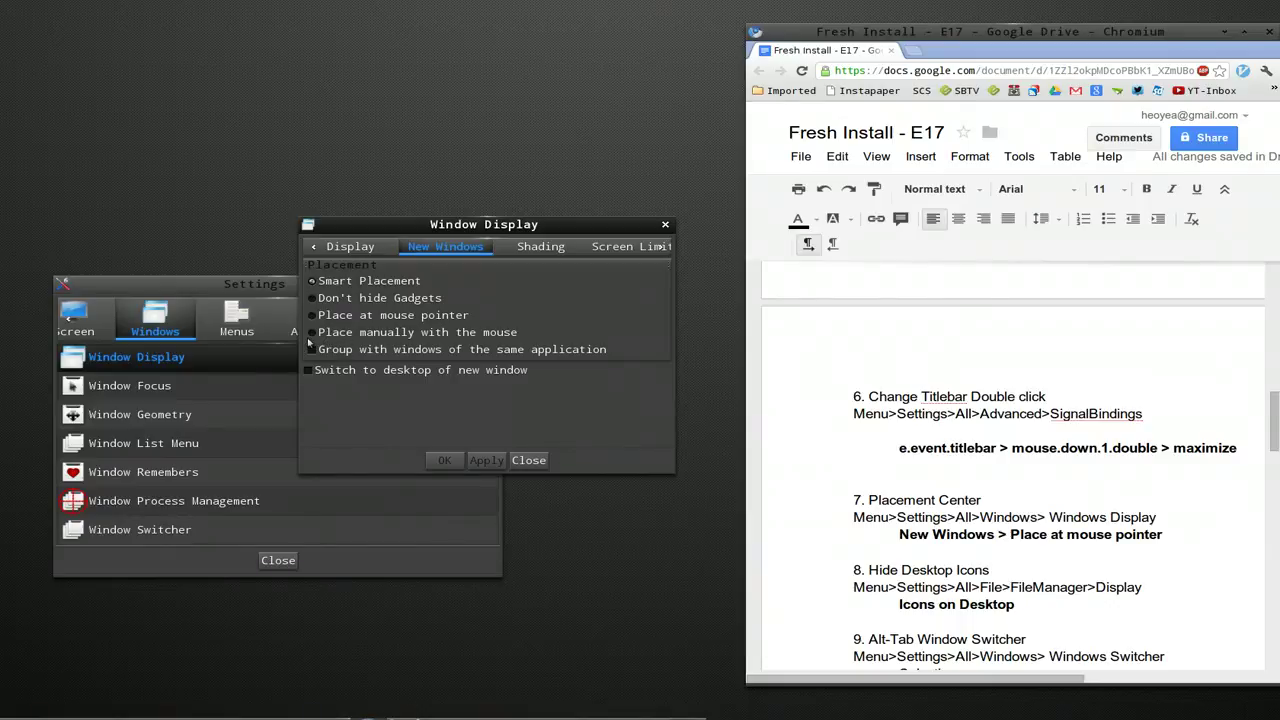
pyautogui.click(311, 316)
pyautogui.click(487, 461)
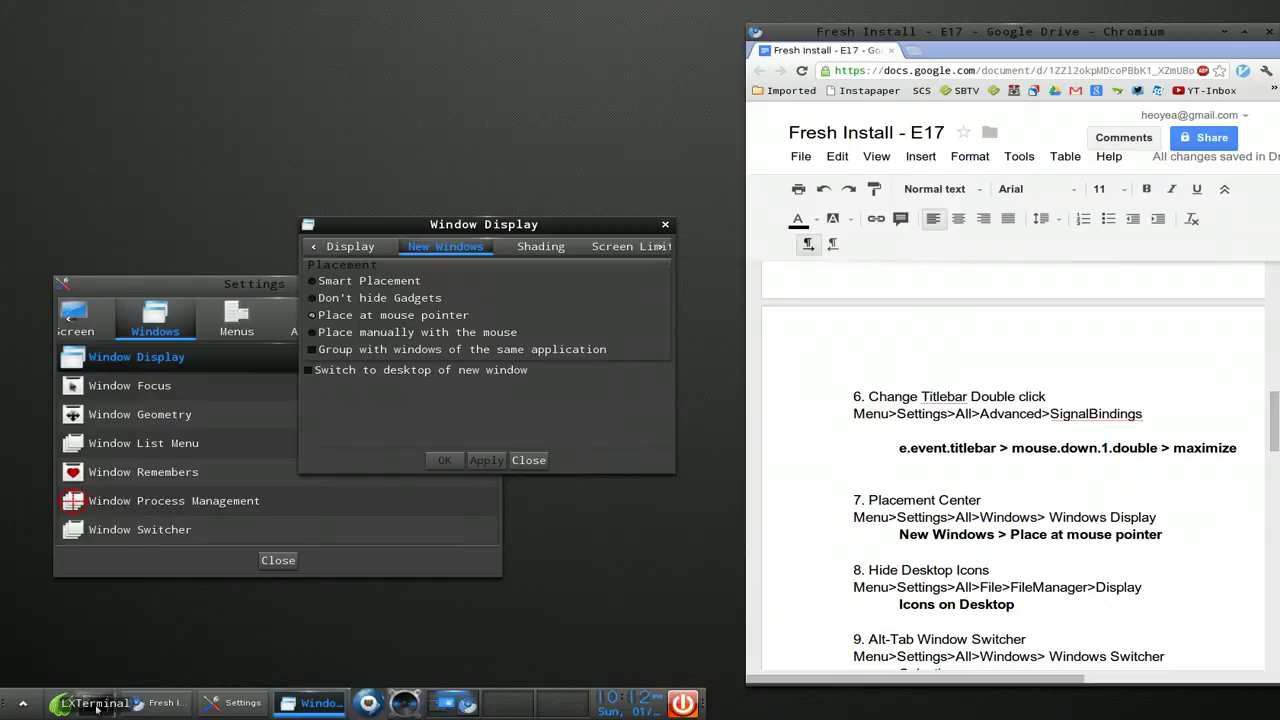
# Step: Open an LXTerminal window and drag it to the screen centre
pyautogui.click(96, 705)
pyautogui.moveTo(285, 420); pyautogui.dragTo(664, 240)
pyautogui.moveTo(86, 712)
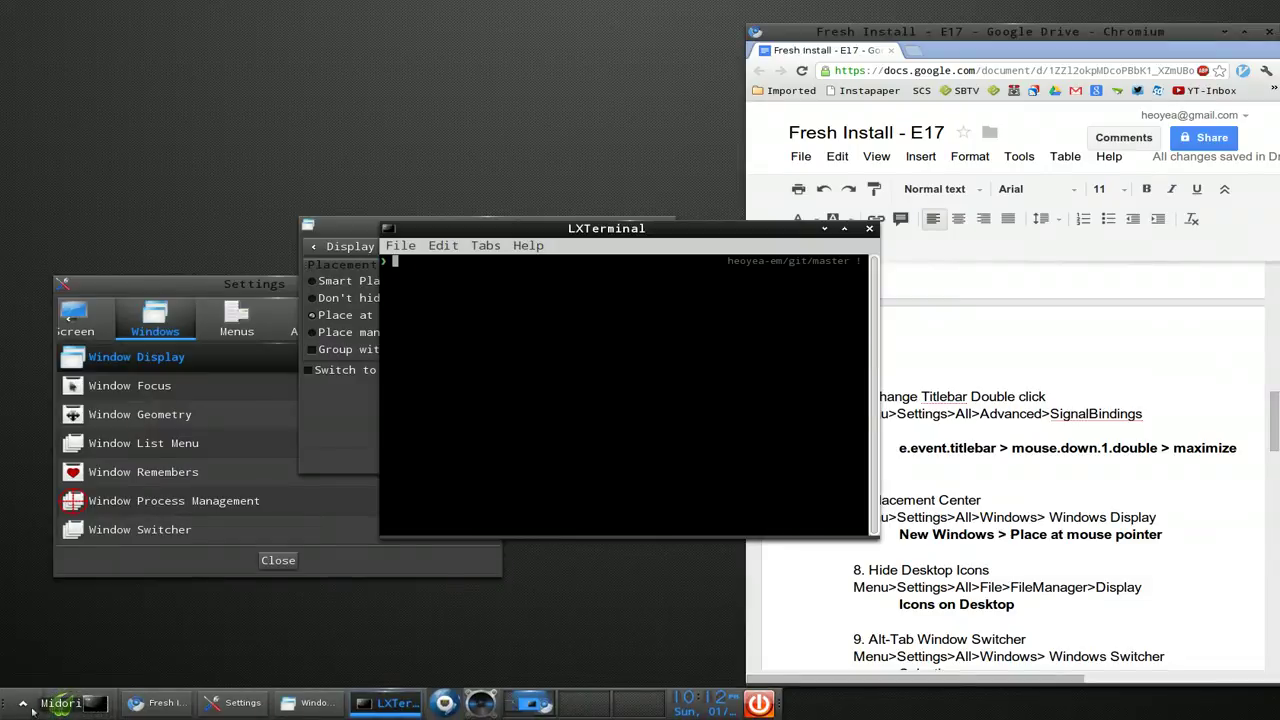
# Step: Launch Leafpad from Applications > Accessories, move it, then close Leafpad and the terminal
pyautogui.click(64, 706)
pyautogui.moveTo(92, 516)
pyautogui.moveTo(68, 499)
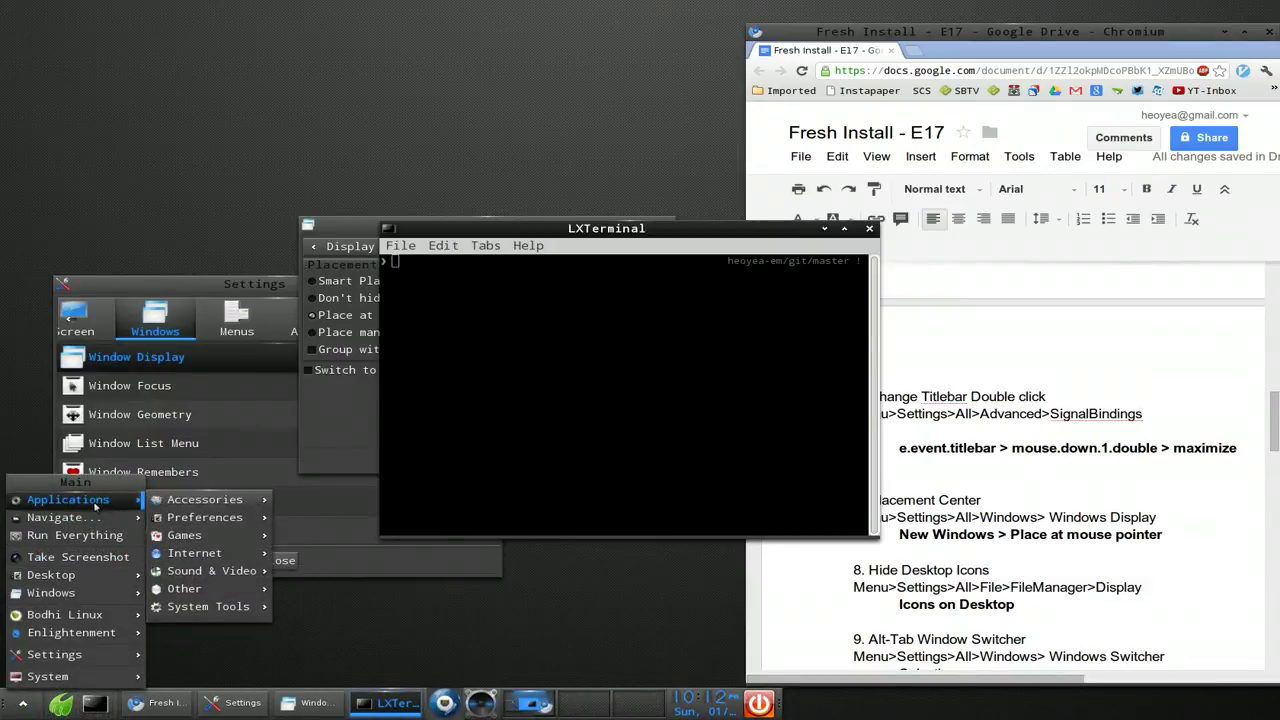
pyautogui.moveTo(207, 518)
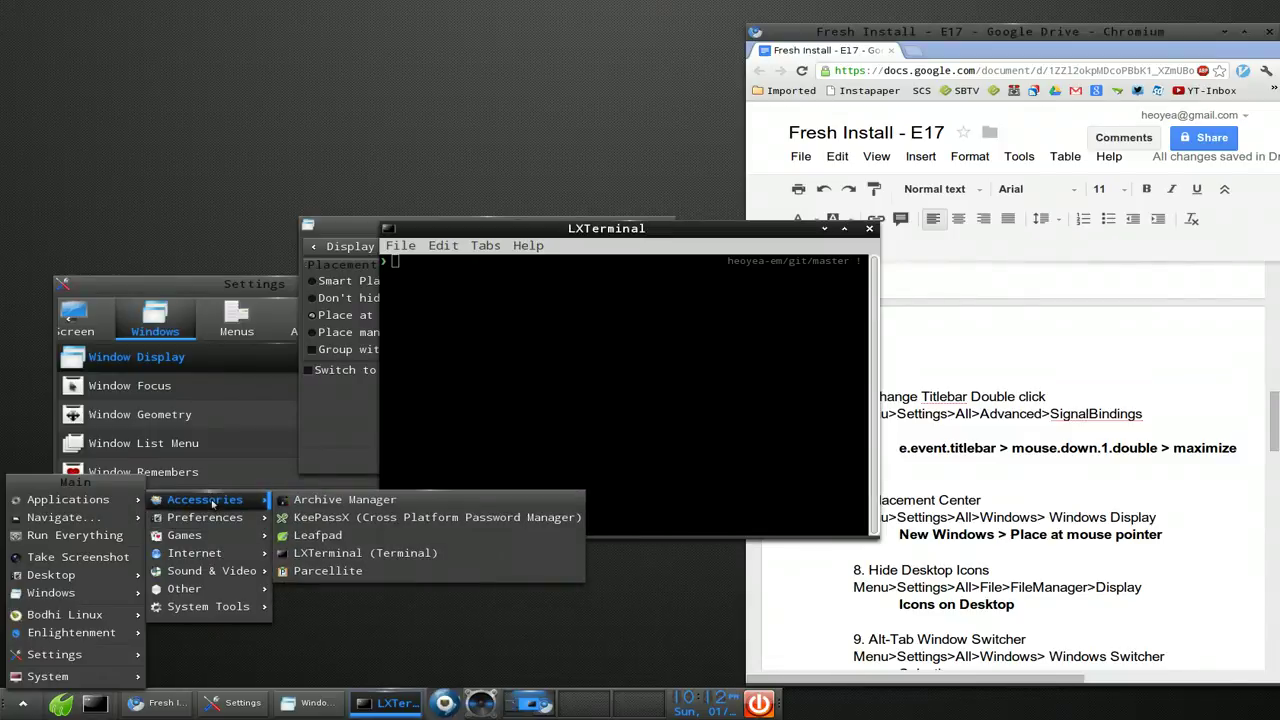
pyautogui.click(322, 535)
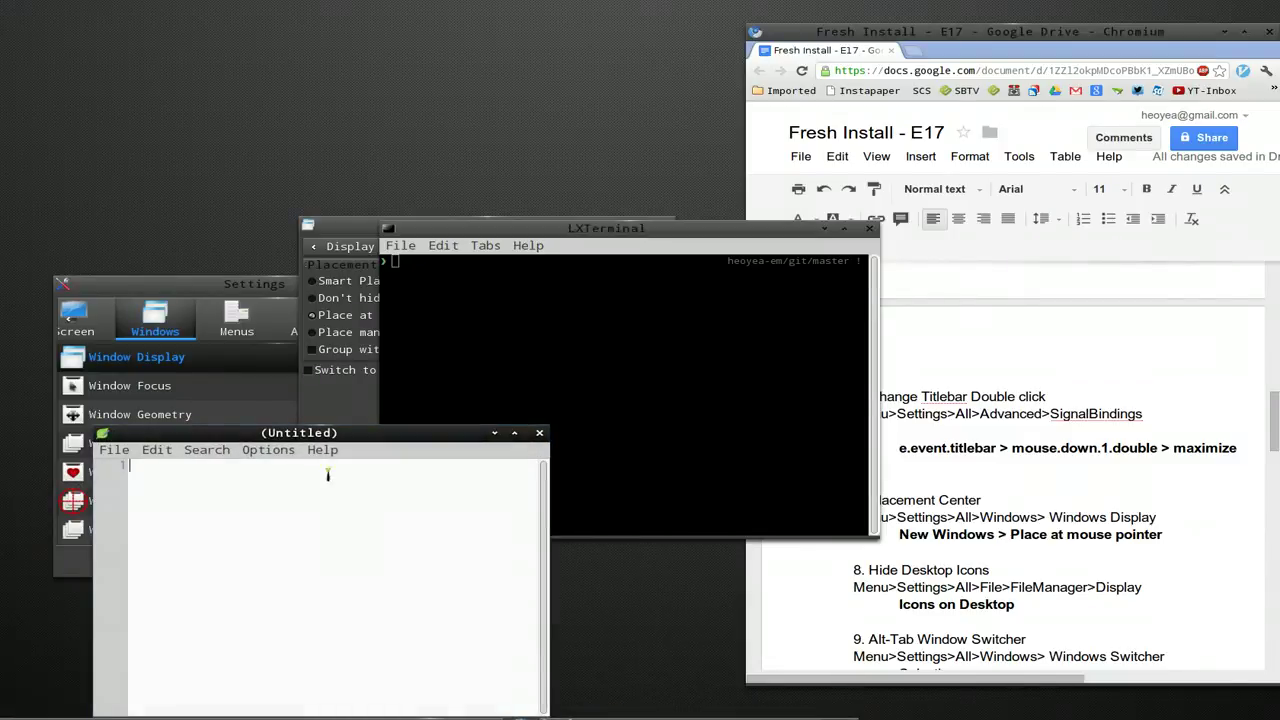
pyautogui.moveTo(346, 438); pyautogui.dragTo(556, 288)
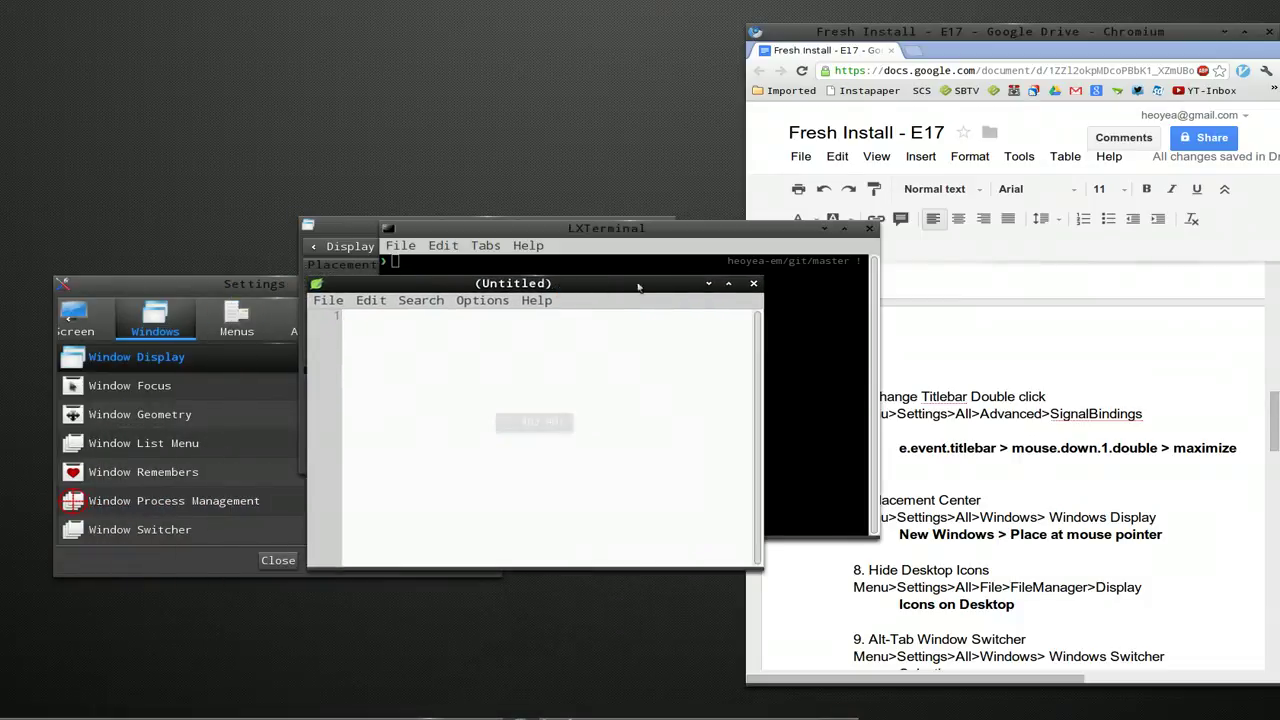
pyautogui.click(753, 283)
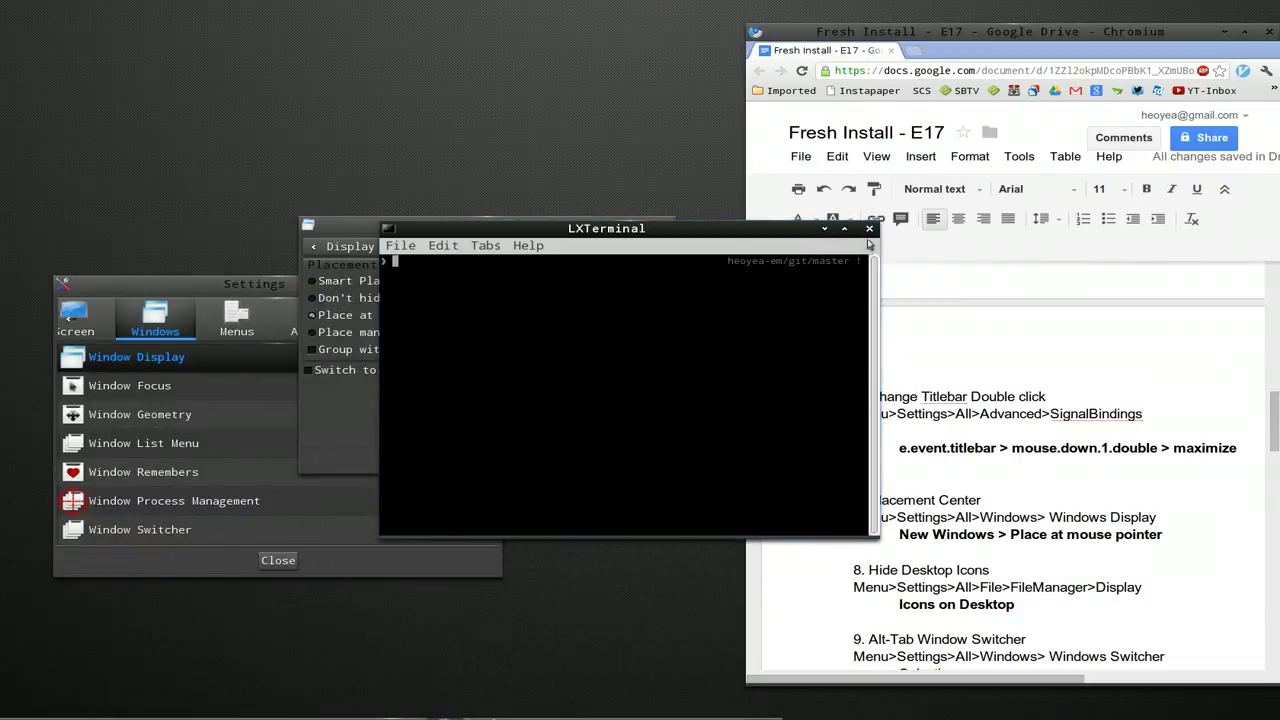
pyautogui.click(869, 229)
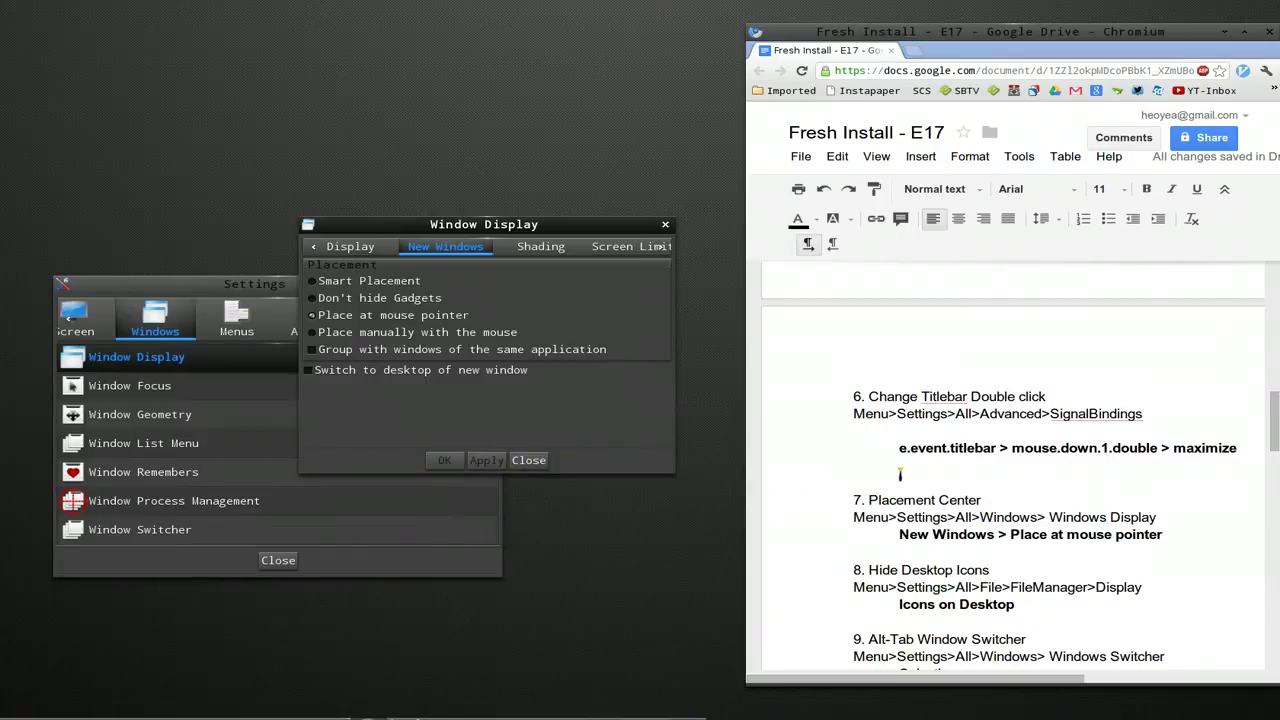
pyautogui.scroll(-3, 900, 475)
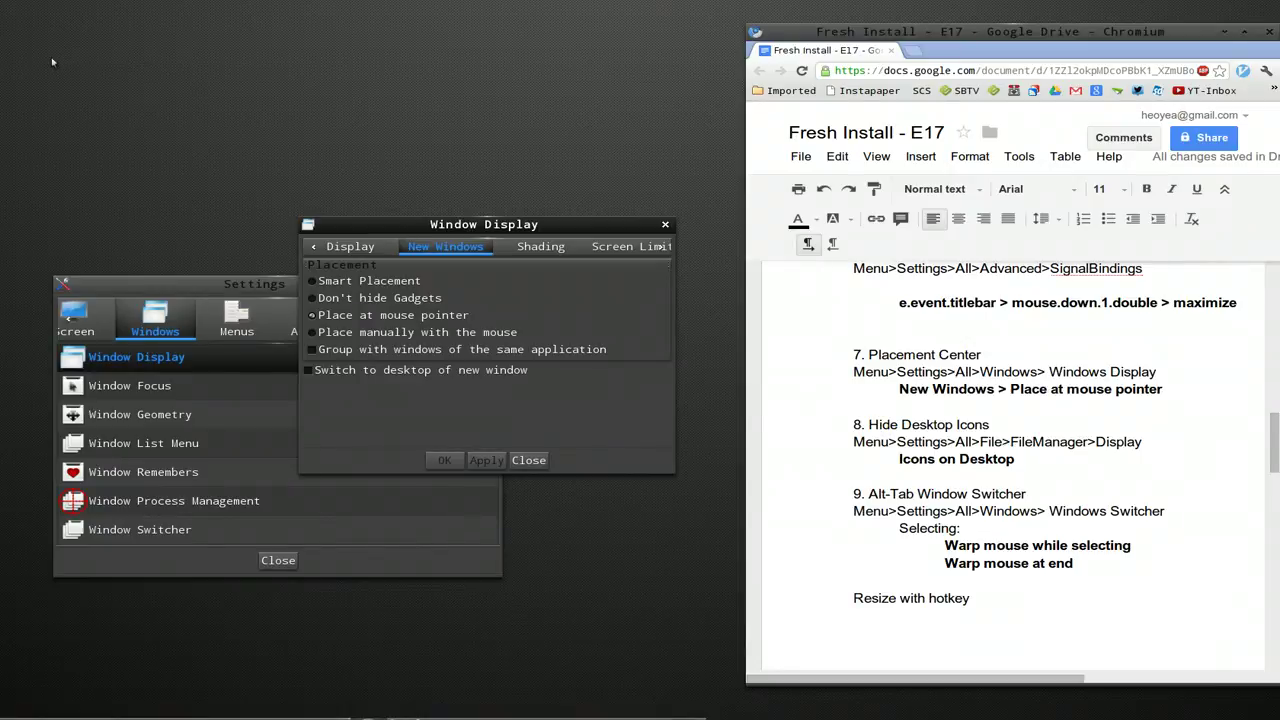
# Step: Close Window Display and open Settings > Files > File Manager
pyautogui.click(528, 461)
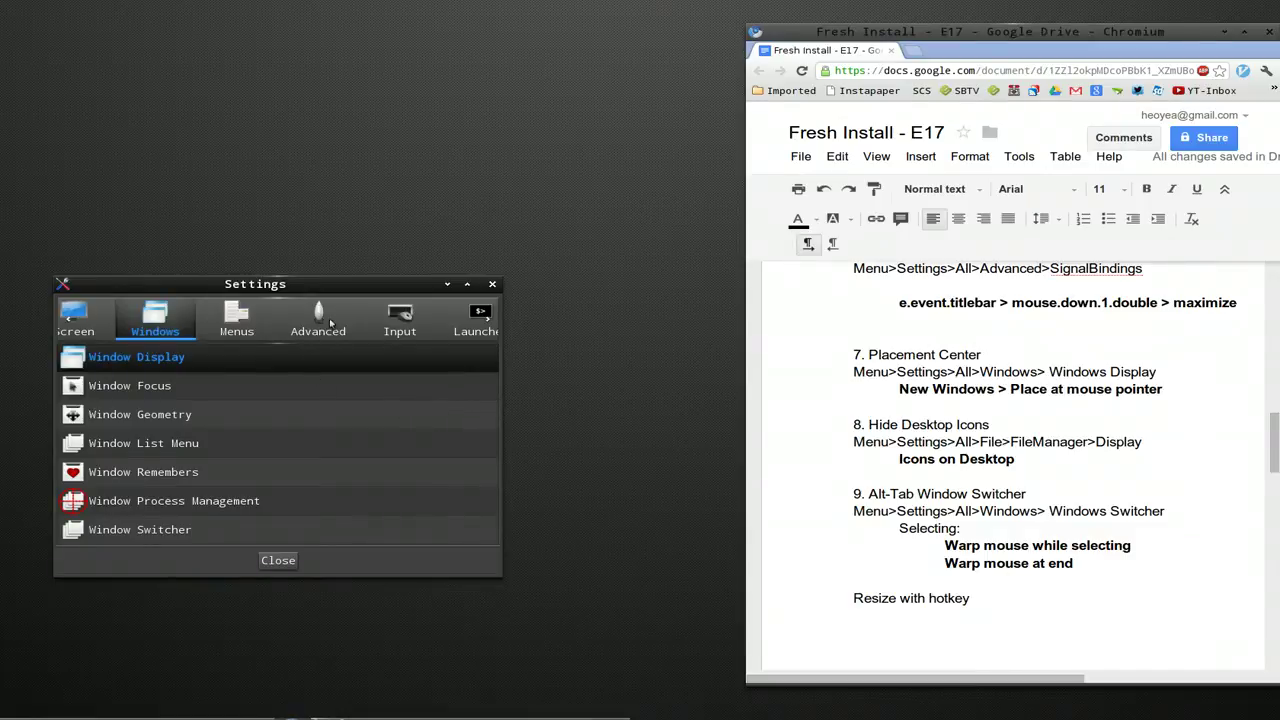
pyautogui.scroll(-3, 329, 318)
pyautogui.scroll(-2, 300, 330)
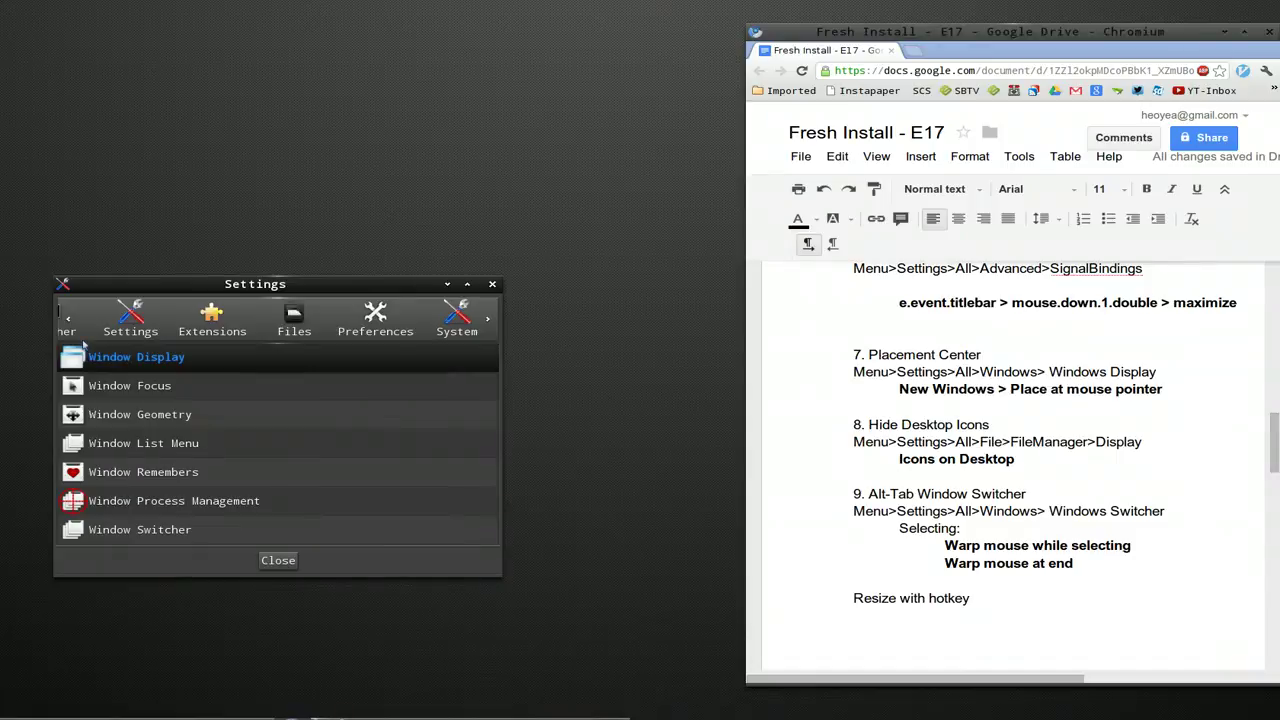
pyautogui.click(293, 322)
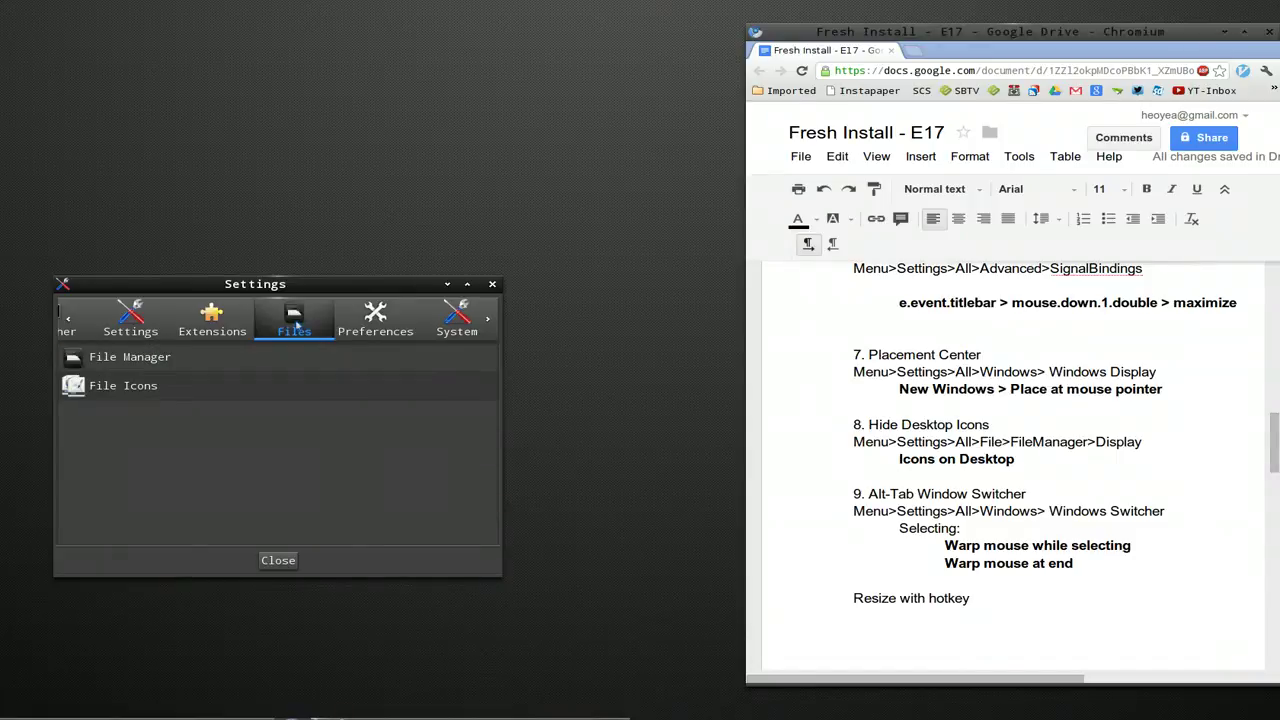
pyautogui.click(145, 368)
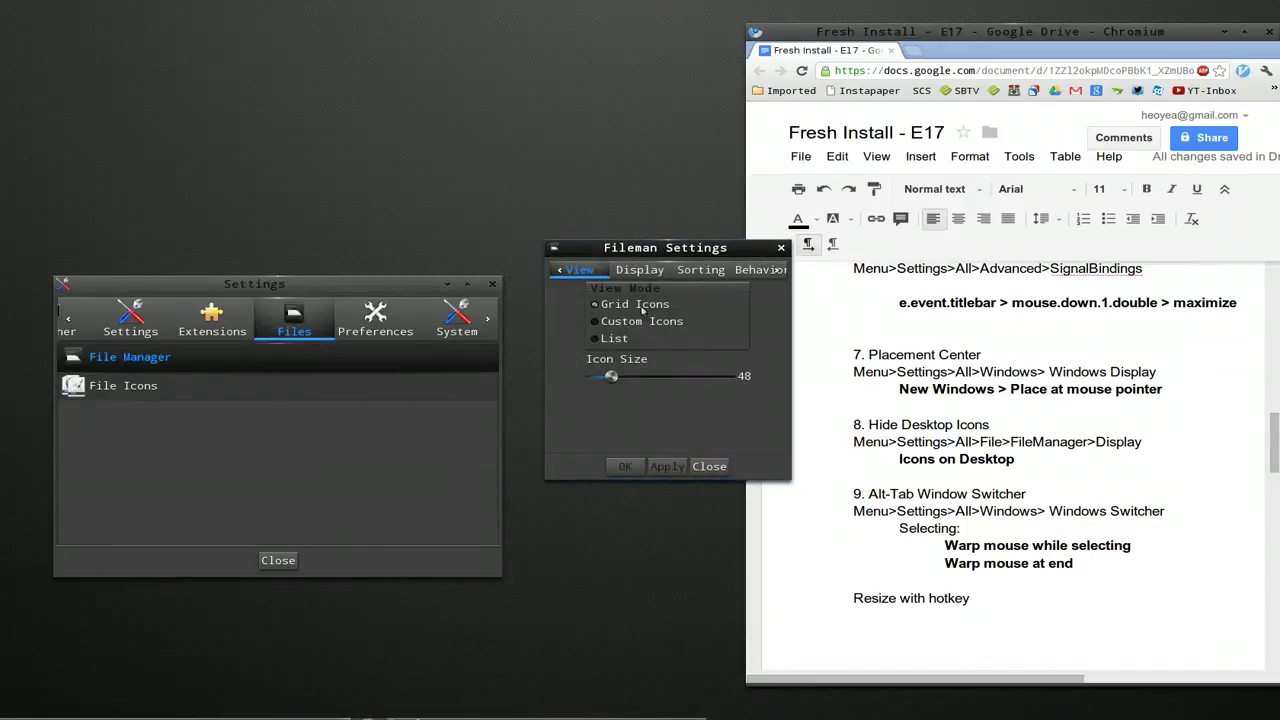
# Step: On the Display tab, uncheck Icons On Desktop, apply, and close Fileman Settings
pyautogui.click(650, 271)
pyautogui.moveTo(668, 251); pyautogui.dragTo(627, 251)
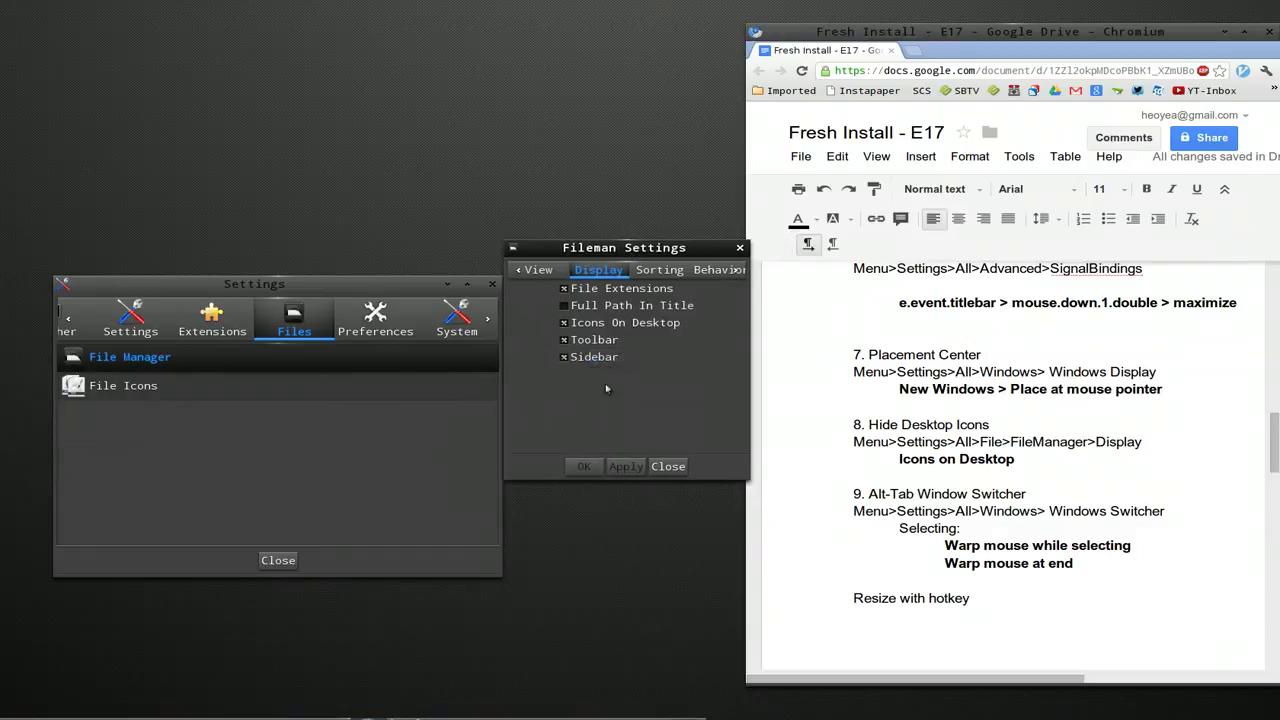
pyautogui.click(563, 322)
pyautogui.click(627, 467)
pyautogui.click(668, 467)
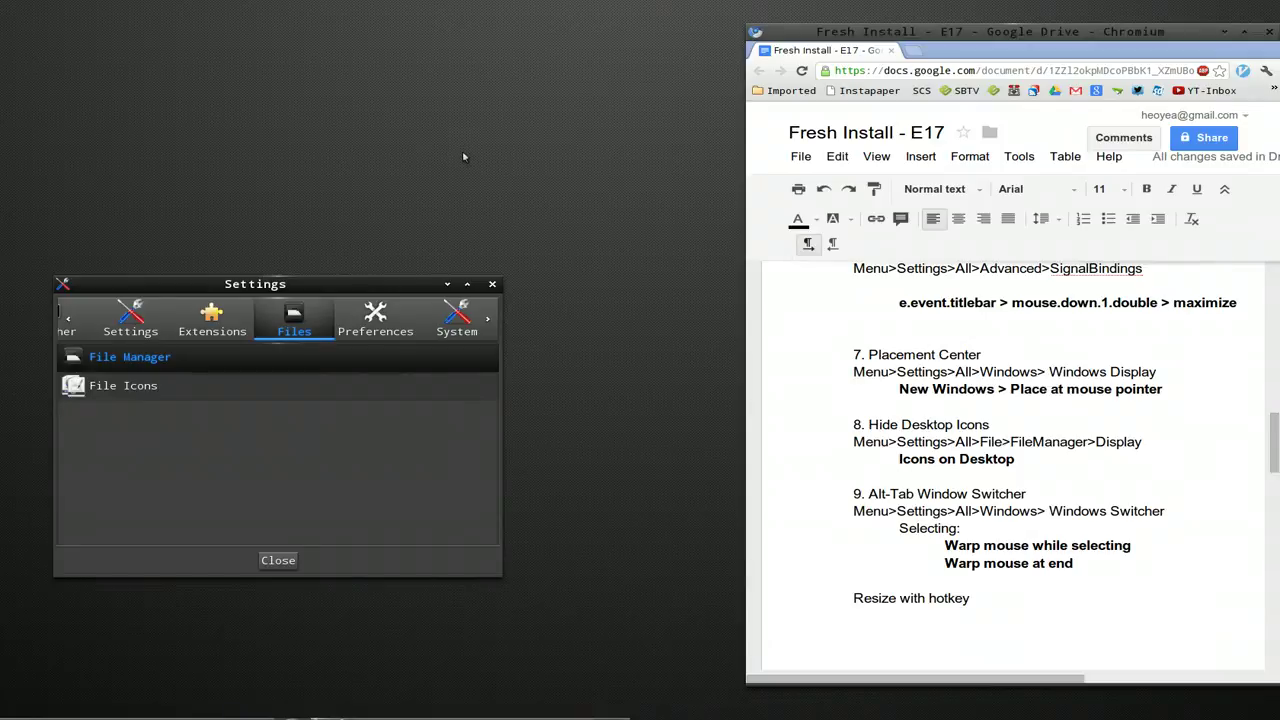
# Step: Cycle through the open windows with Alt-Tab, landing back on Settings
pyautogui.hotkey('alt', 'Tab')
pyautogui.hotkey('alt', 'Tab')
pyautogui.hotkey('alt', 'Tab')
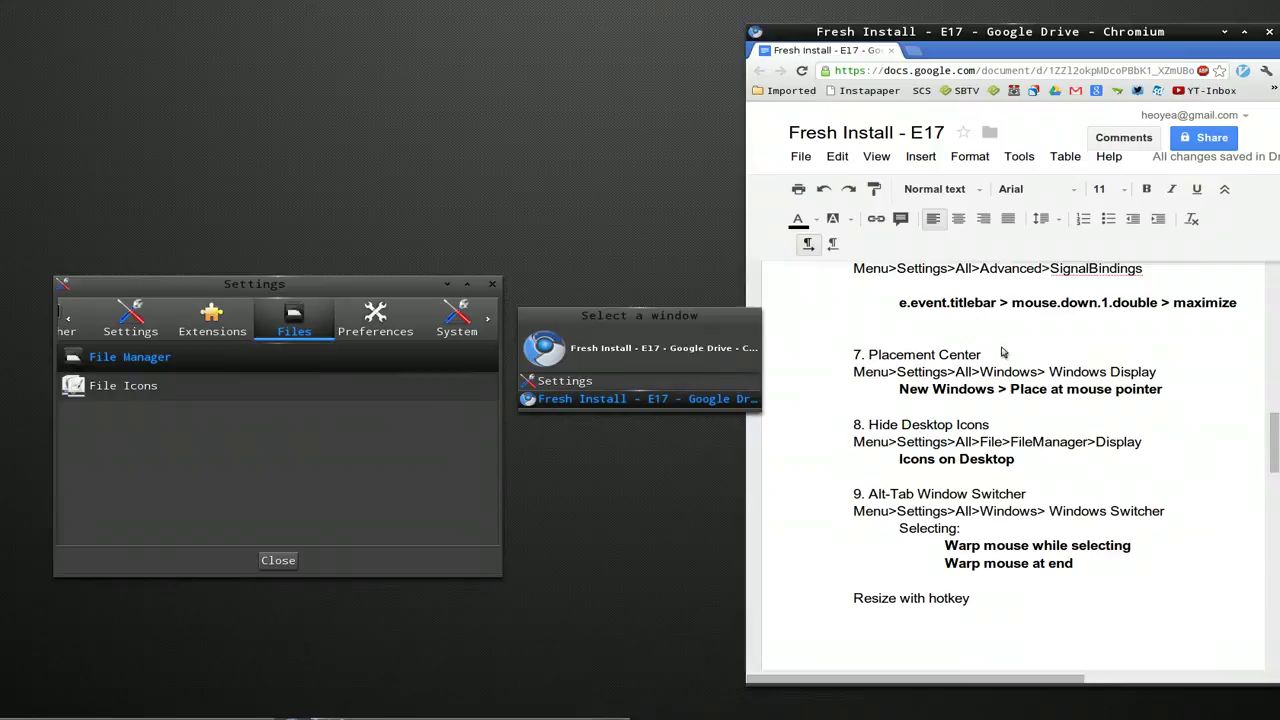
pyautogui.hotkey('alt', 'Tab')
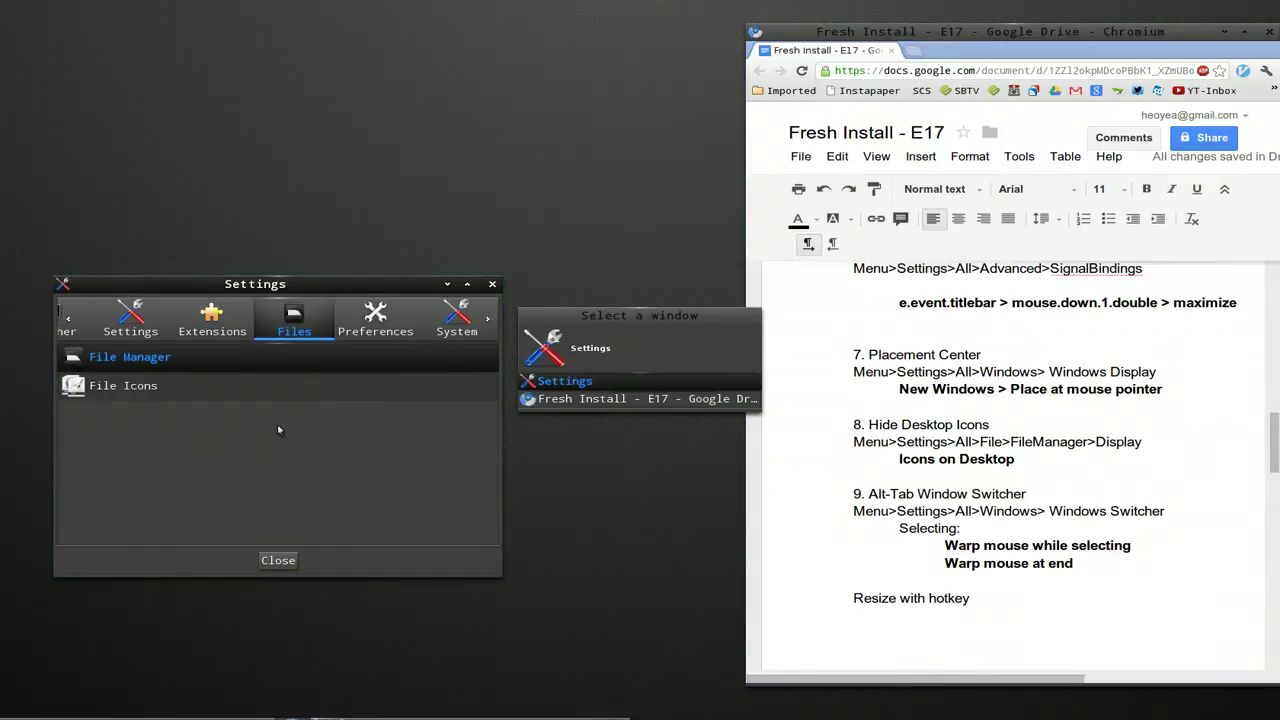
pyautogui.hotkey('alt', 'Tab')
pyautogui.hotkey('alt', 'Tab')
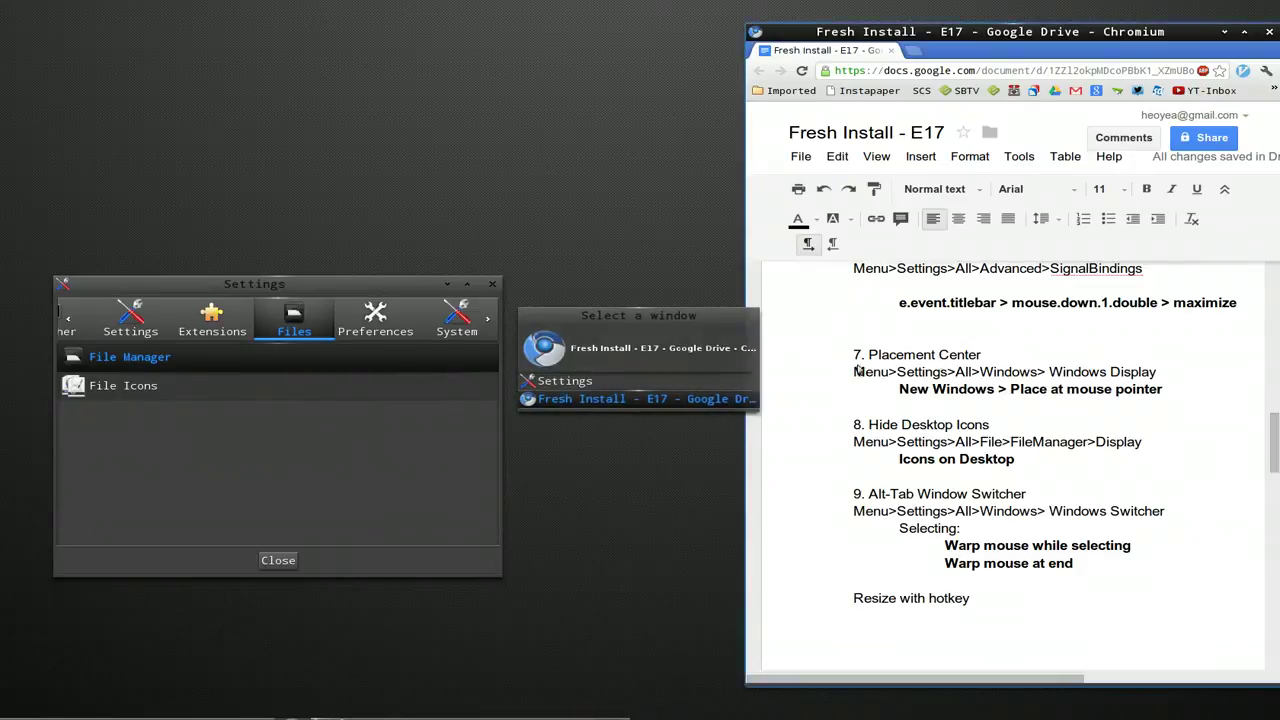
pyautogui.hotkey('alt', 'Tab')
pyautogui.hotkey('alt', 'Tab')
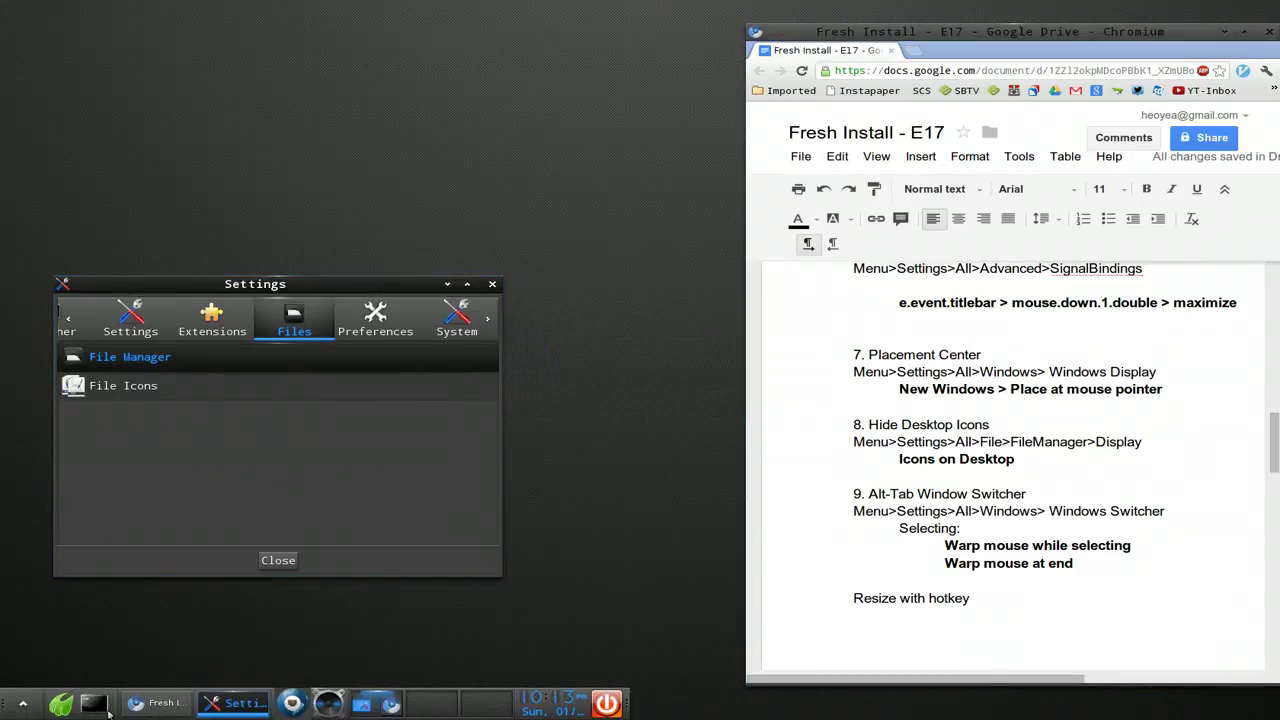
# Step: Launch LXTerminal from the shelf and arrange it alongside the Settings window
pyautogui.click(98, 706)
pyautogui.click(359, 290)
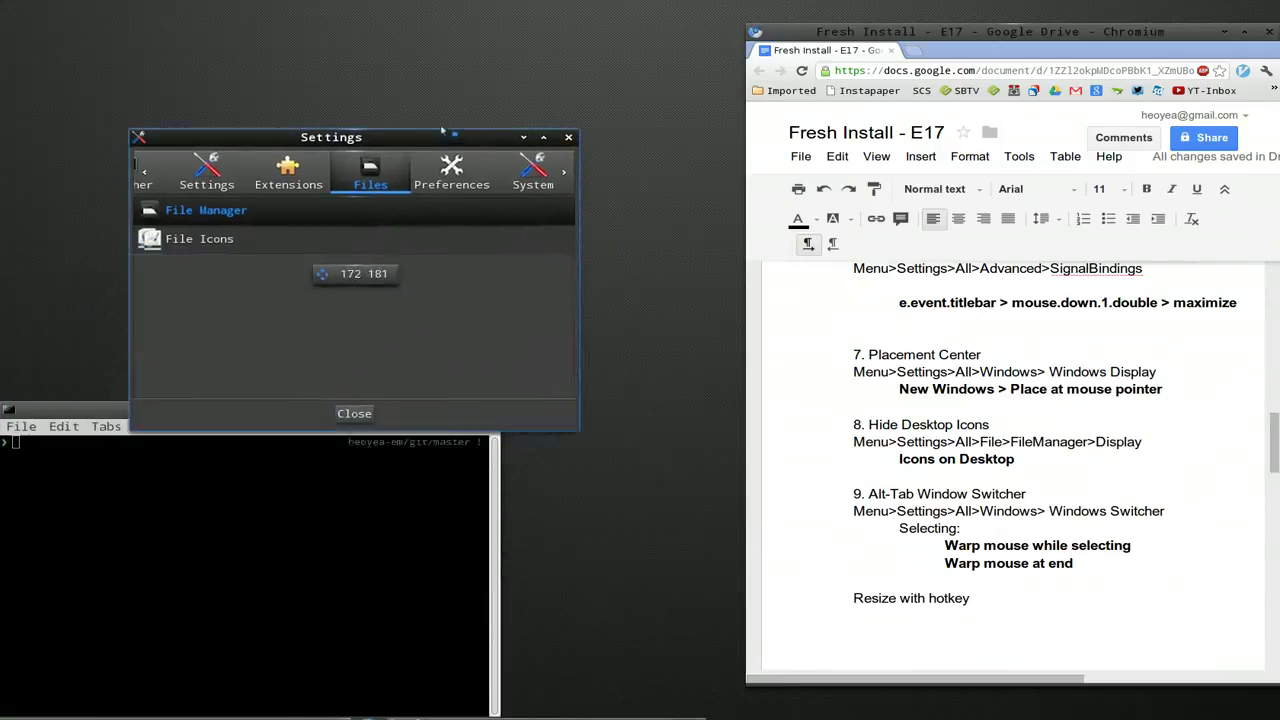
pyautogui.moveTo(225, 414); pyautogui.dragTo(322, 343)
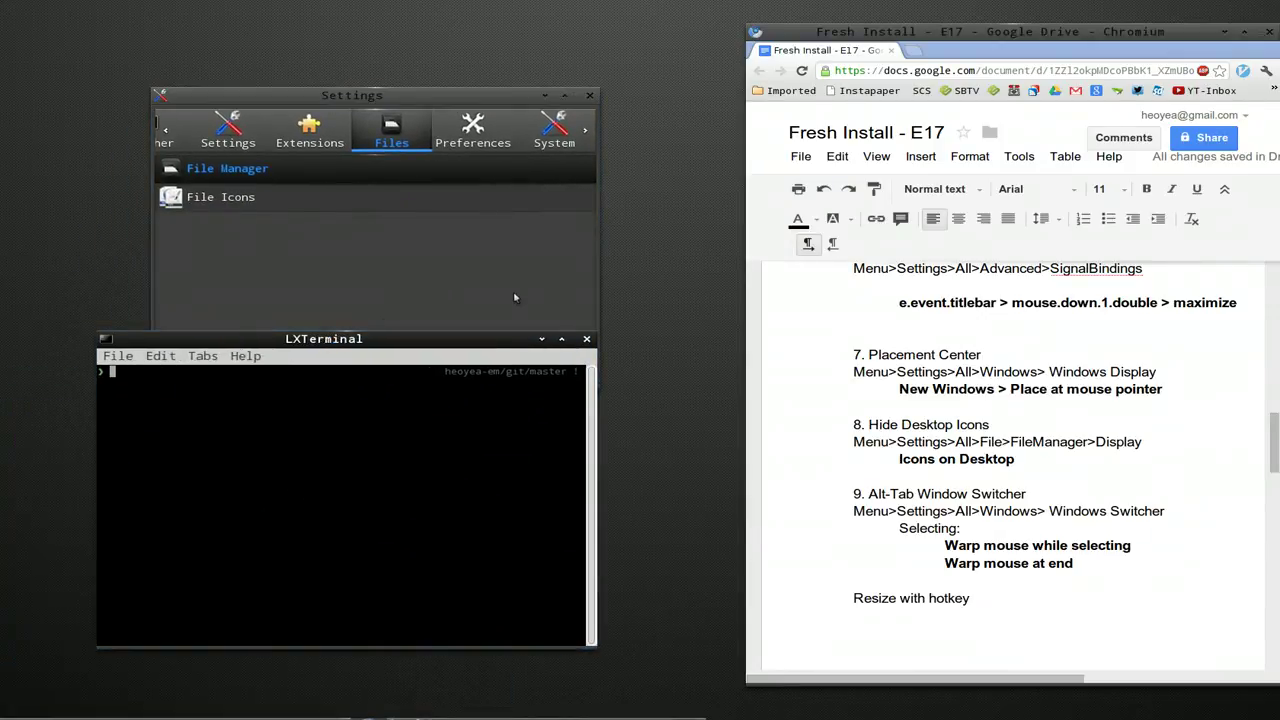
pyautogui.hotkey('alt', 'Tab')
pyautogui.press('Tab')
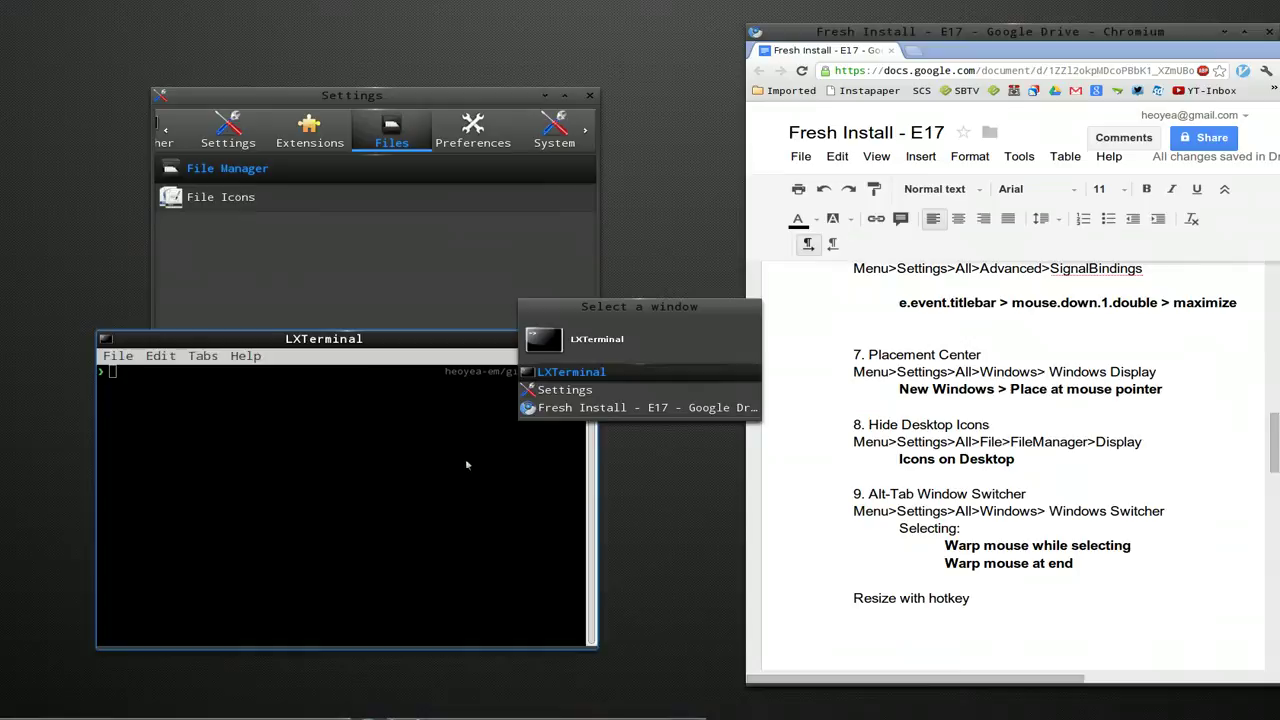
pyautogui.press('Tab')
pyautogui.press('Tab')
pyautogui.press('Tab')
pyautogui.press('Tab')
pyautogui.press('Tab')
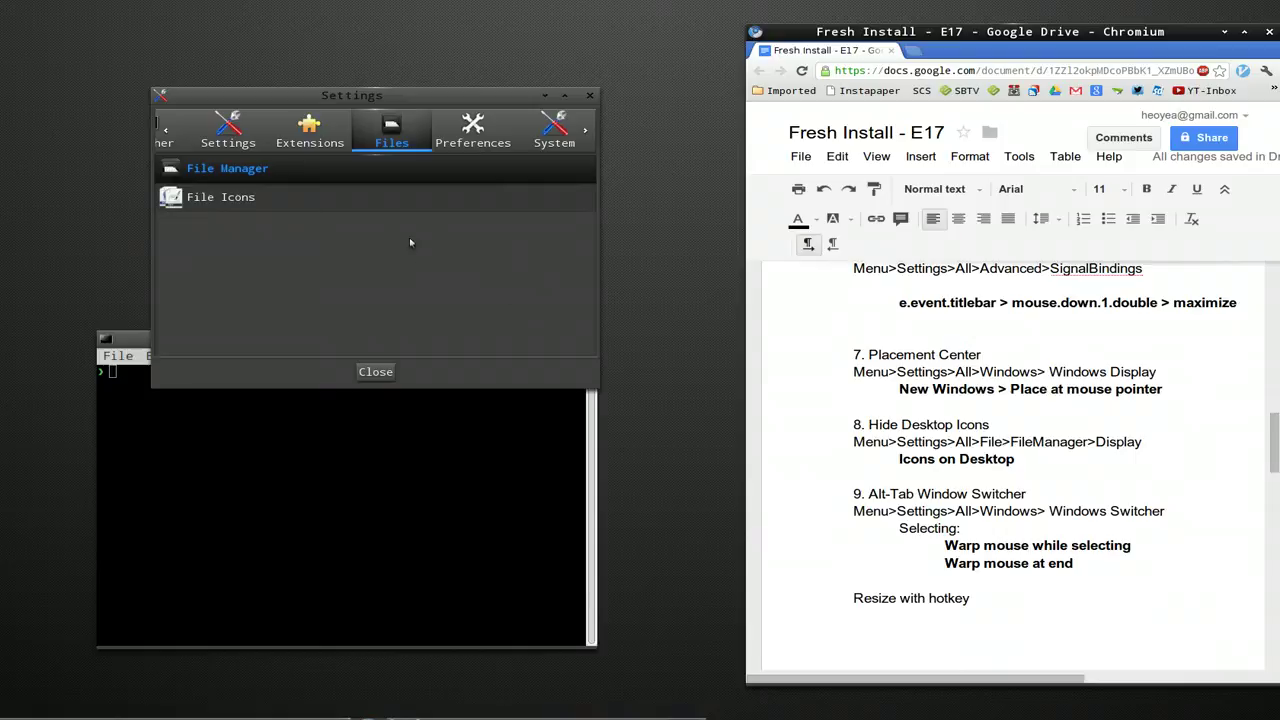
# Step: Open the Window Switcher settings under the Windows category and move the dialog left
pyautogui.scroll(3, 244, 140)
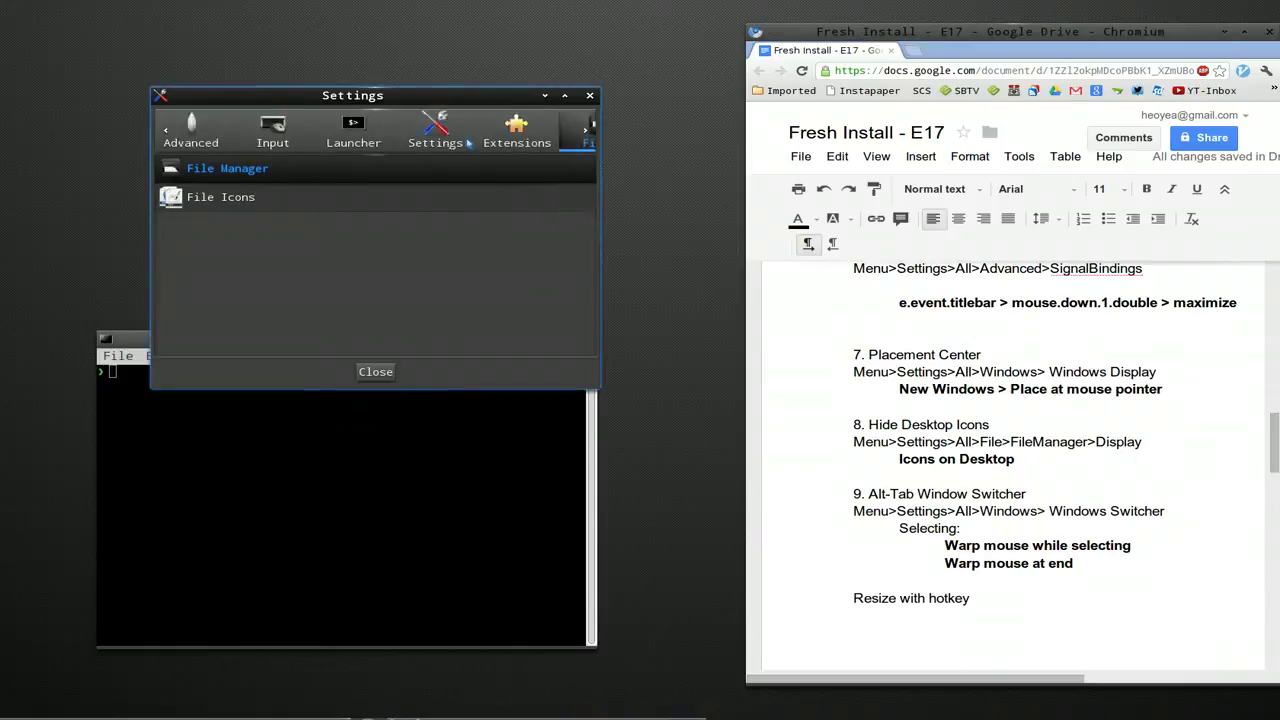
pyautogui.scroll(2, 285, 146)
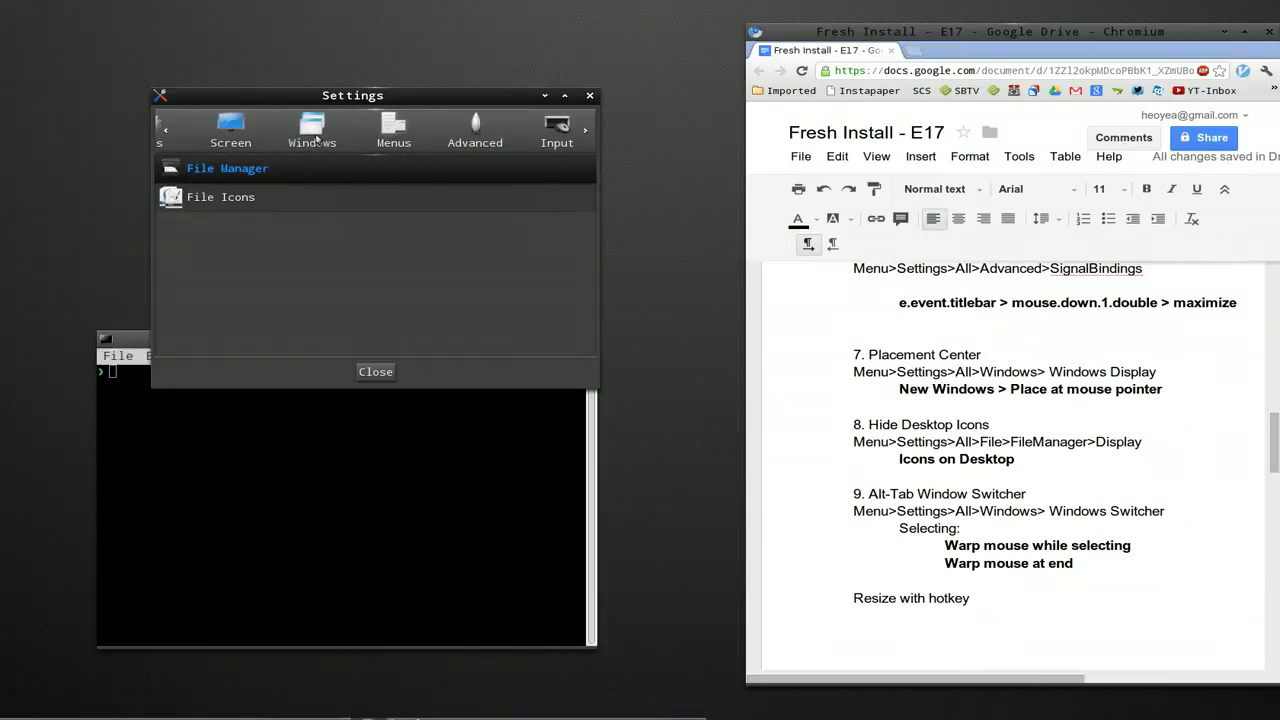
pyautogui.click(316, 140)
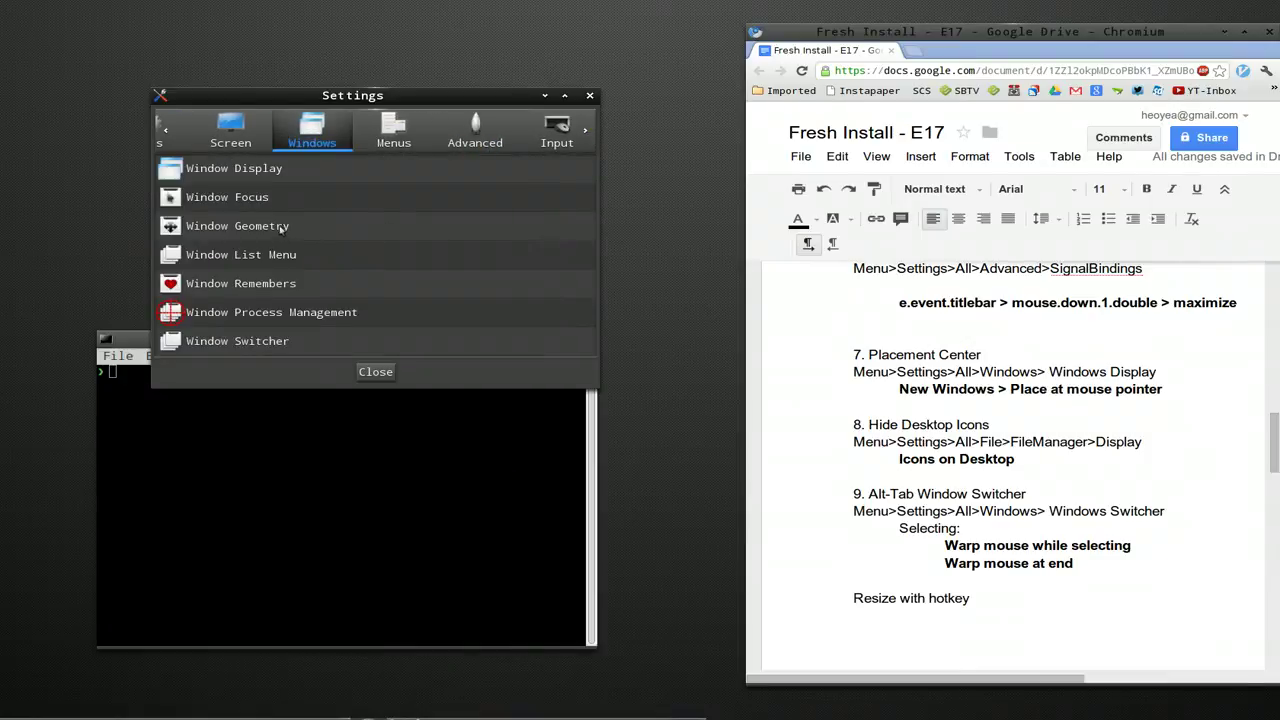
pyautogui.click(266, 343)
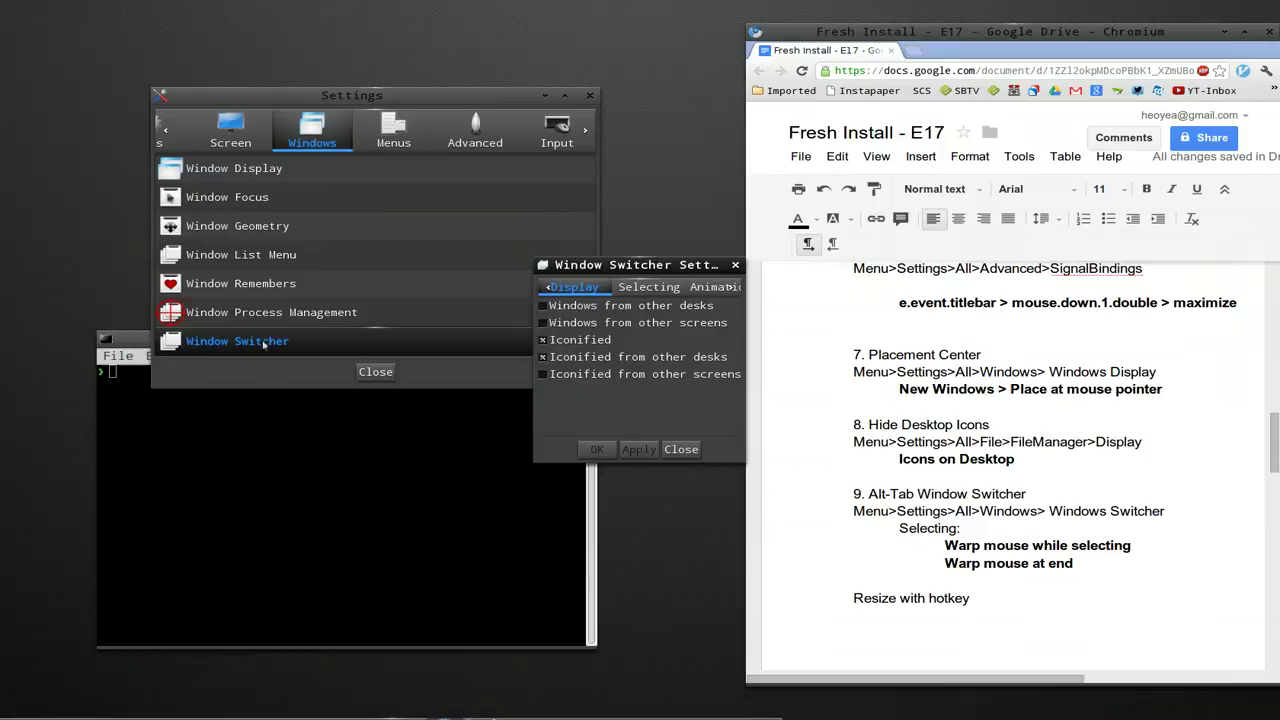
pyautogui.moveTo(614, 276); pyautogui.dragTo(396, 277)
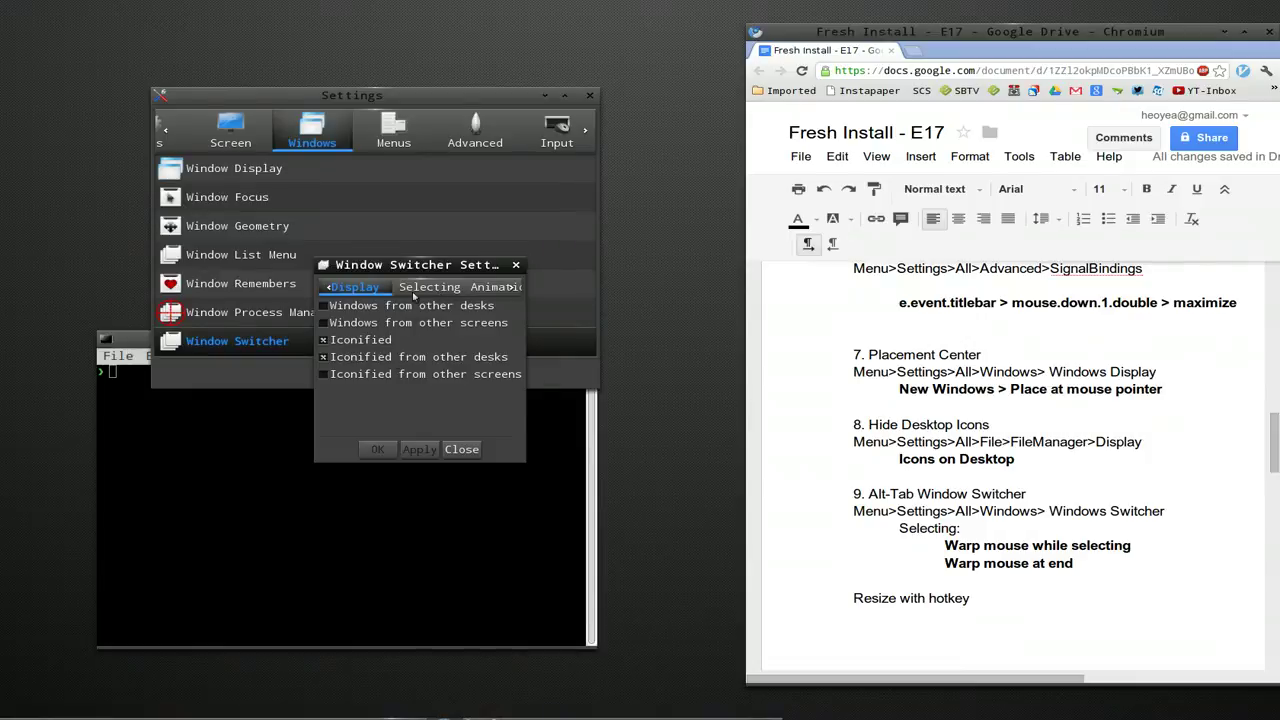
# Step: Look through the switcher's Selecting, Animations and Geometry tabs, returning to Selecting
pyautogui.scroll(-2, 411, 291)
pyautogui.scroll(2, 411, 291)
pyautogui.click(447, 289)
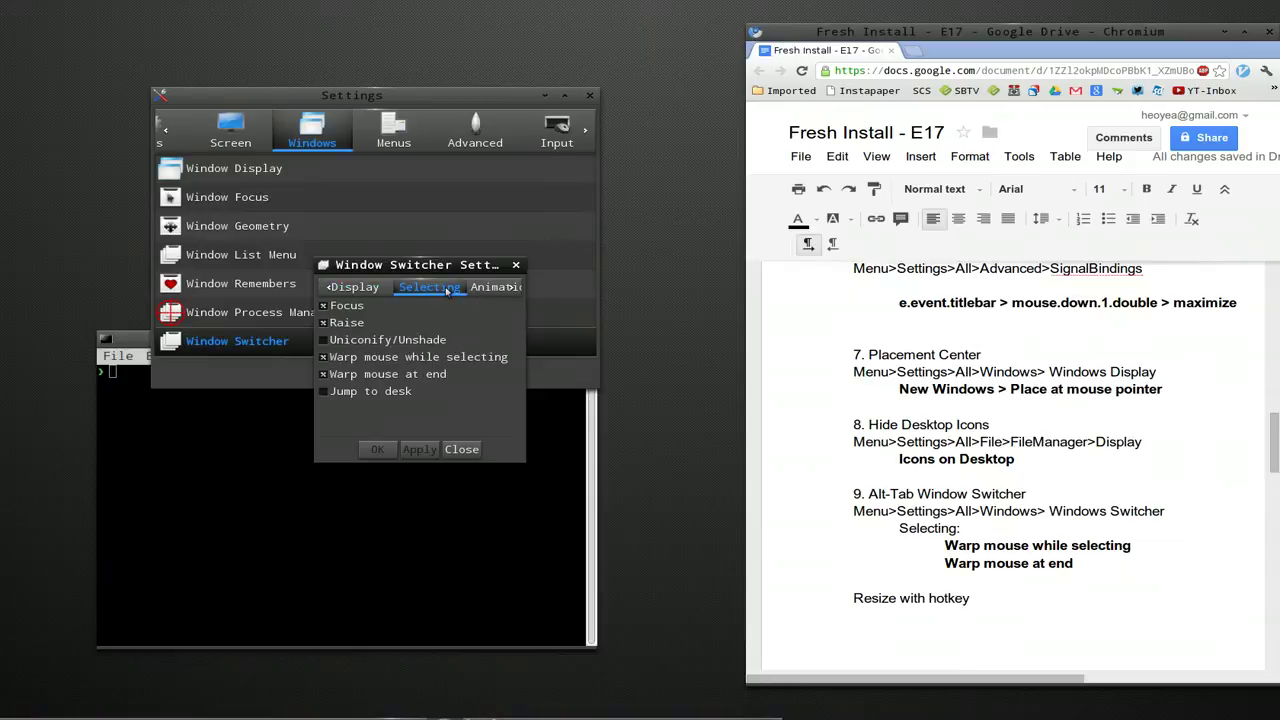
pyautogui.click(489, 288)
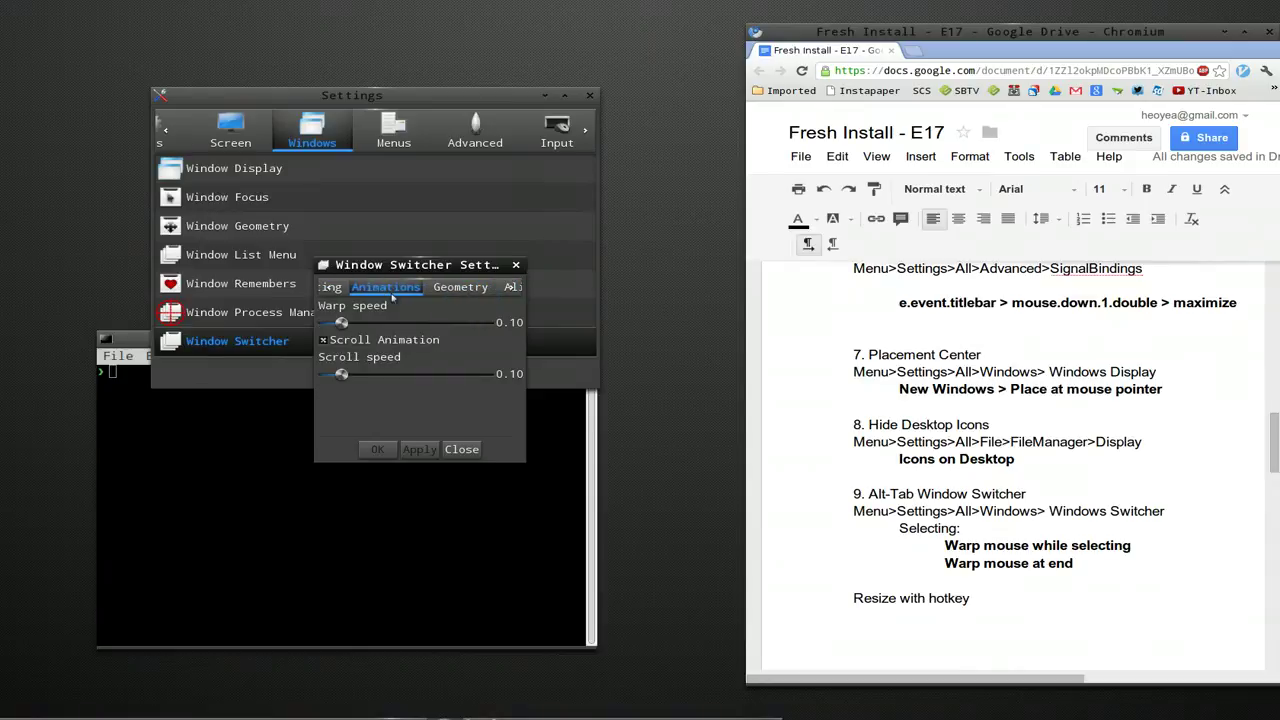
pyautogui.click(406, 292)
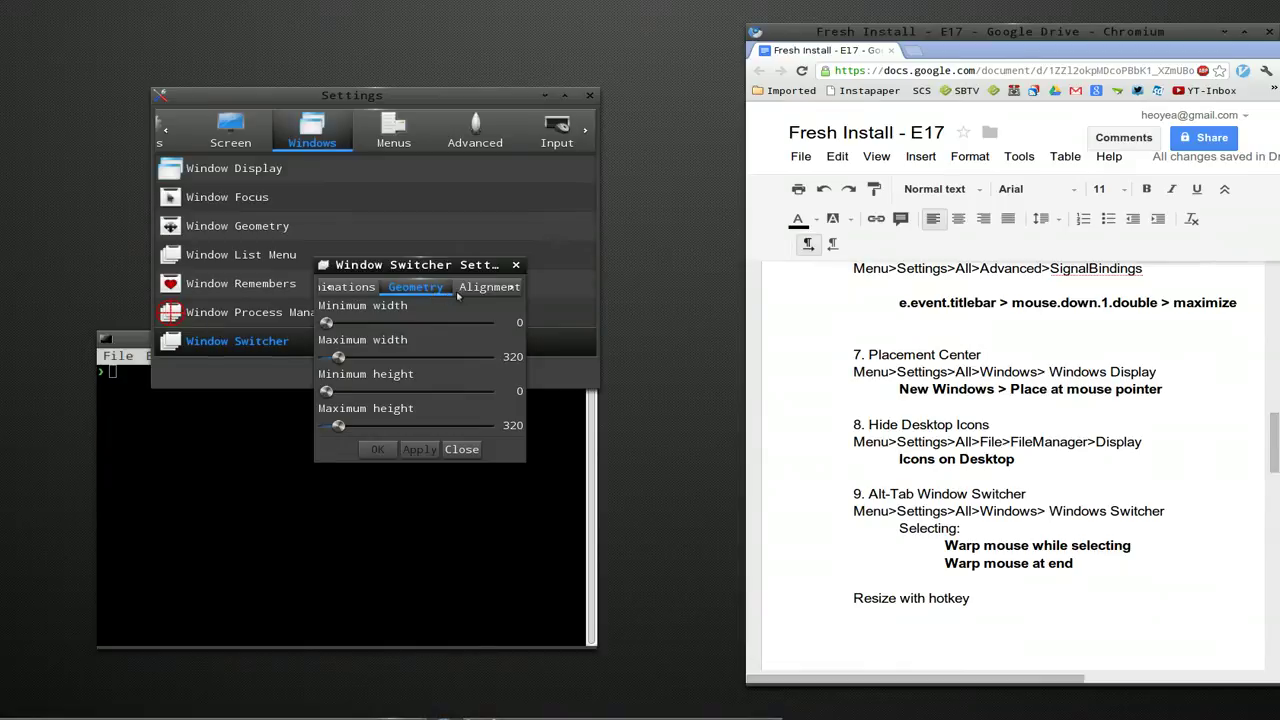
pyautogui.click(392, 289)
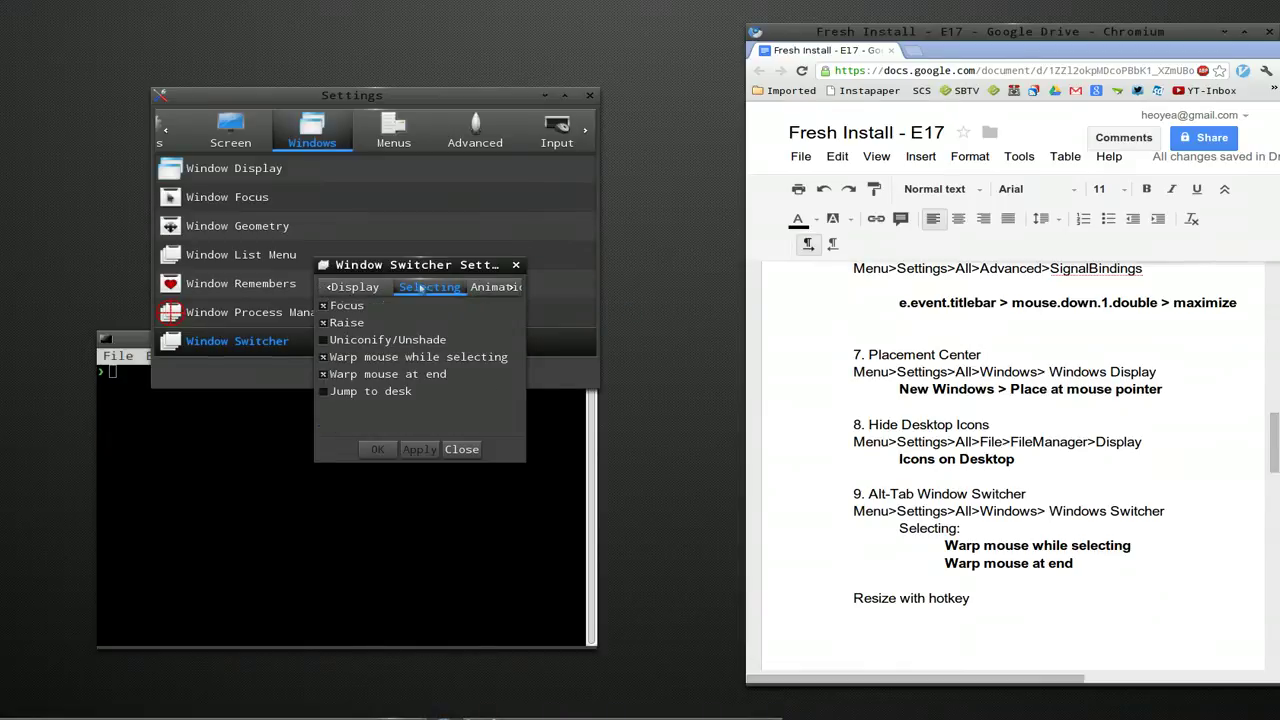
# Step: Uncheck Warp mouse at end and Warp mouse while selecting, apply, then test with Alt-Tab
pyautogui.click(325, 376)
pyautogui.click(325, 359)
pyautogui.click(420, 450)
pyautogui.click(462, 449)
pyautogui.hotkey('alt', 'Tab')
pyautogui.hotkey('alt', 'Tab')
pyautogui.hotkey('alt', 'Tab')
pyautogui.hotkey('alt', 'Tab')
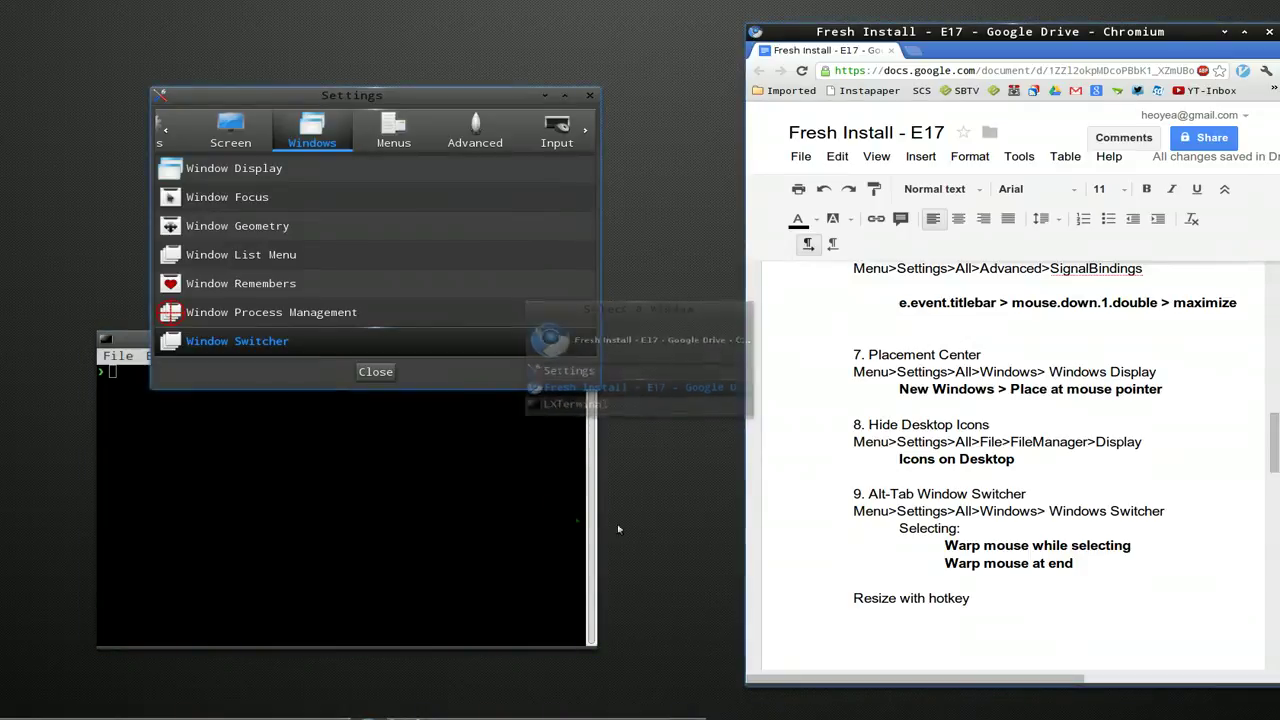
pyautogui.hotkey('alt', 'Tab')
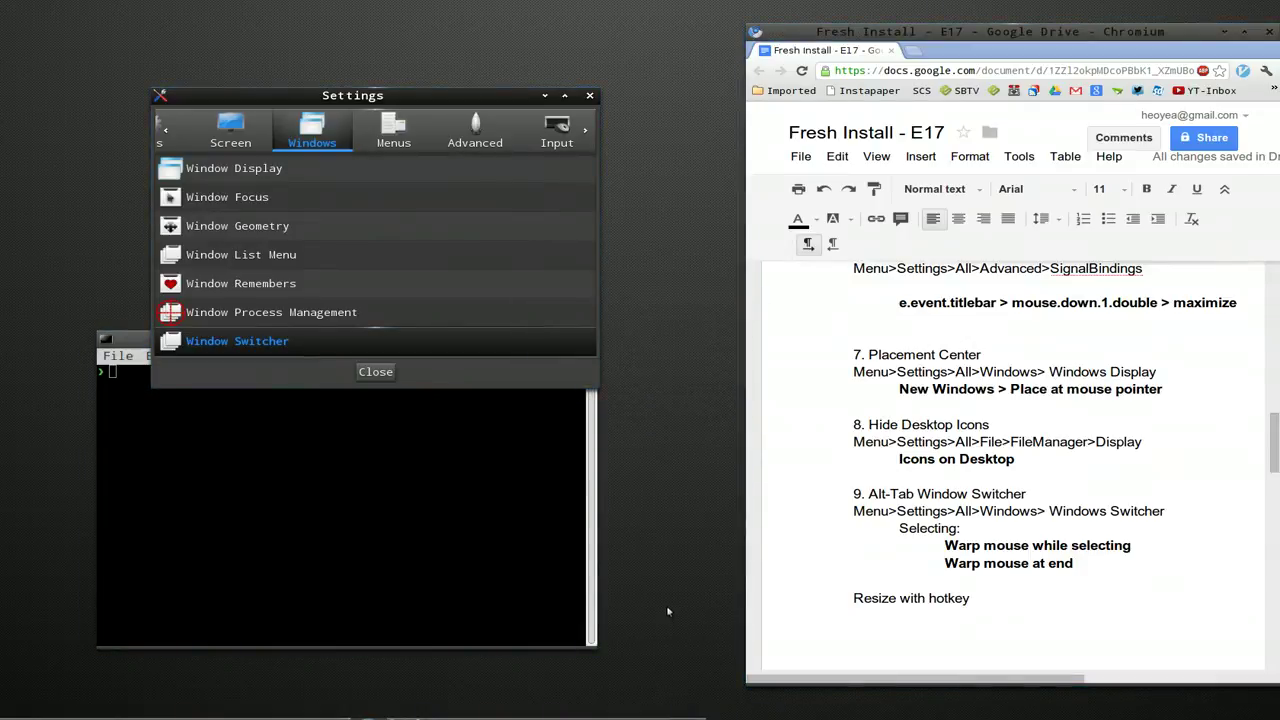
# Step: Drag the LXTerminal corner repeatedly until the window is smaller and narrower over the Settings list
pyautogui.hotkey('alt', 'Tab')
pyautogui.hotkey('alt', 'Tab')
pyautogui.hotkey('alt', 'Tab')
pyautogui.hotkey('alt', 'Tab')
pyautogui.hotkey('alt', 'Tab')
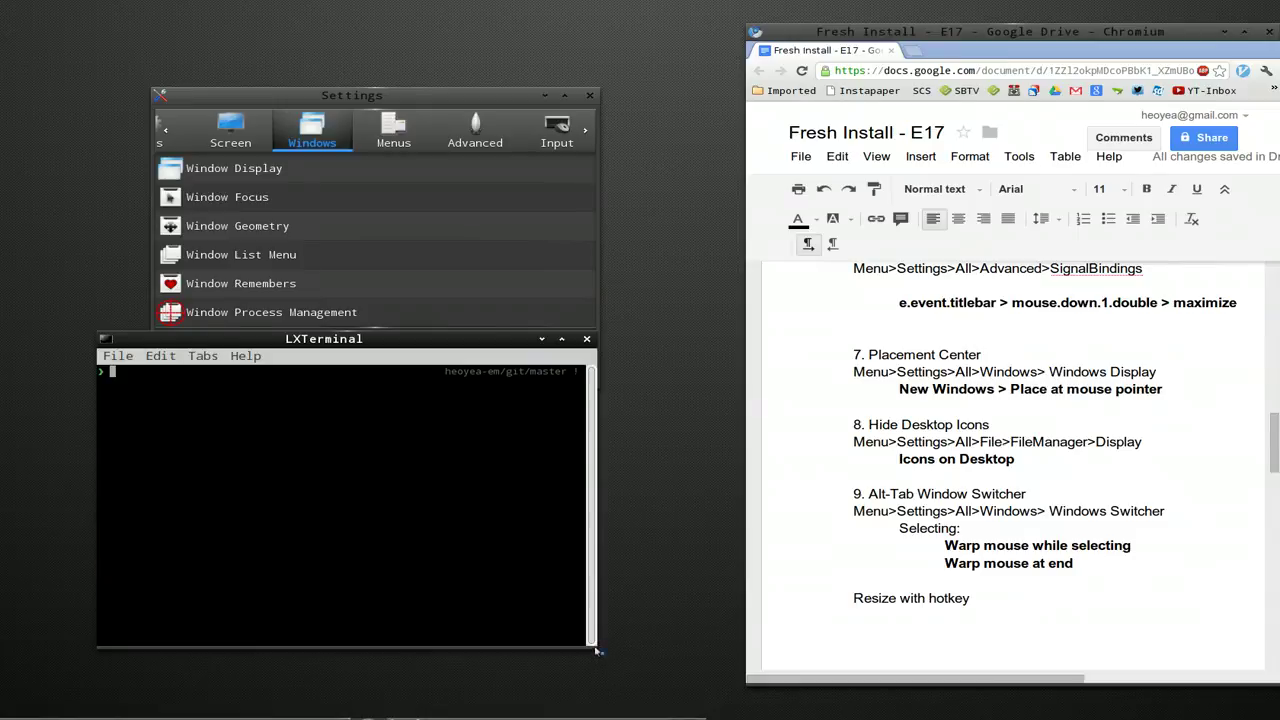
pyautogui.moveTo(596, 651)
pyautogui.mouseDown()
pyautogui.moveTo(530, 560)
pyautogui.moveTo(510, 562)
pyautogui.moveTo(585, 632)
pyautogui.moveTo(585, 656)
pyautogui.mouseUp()
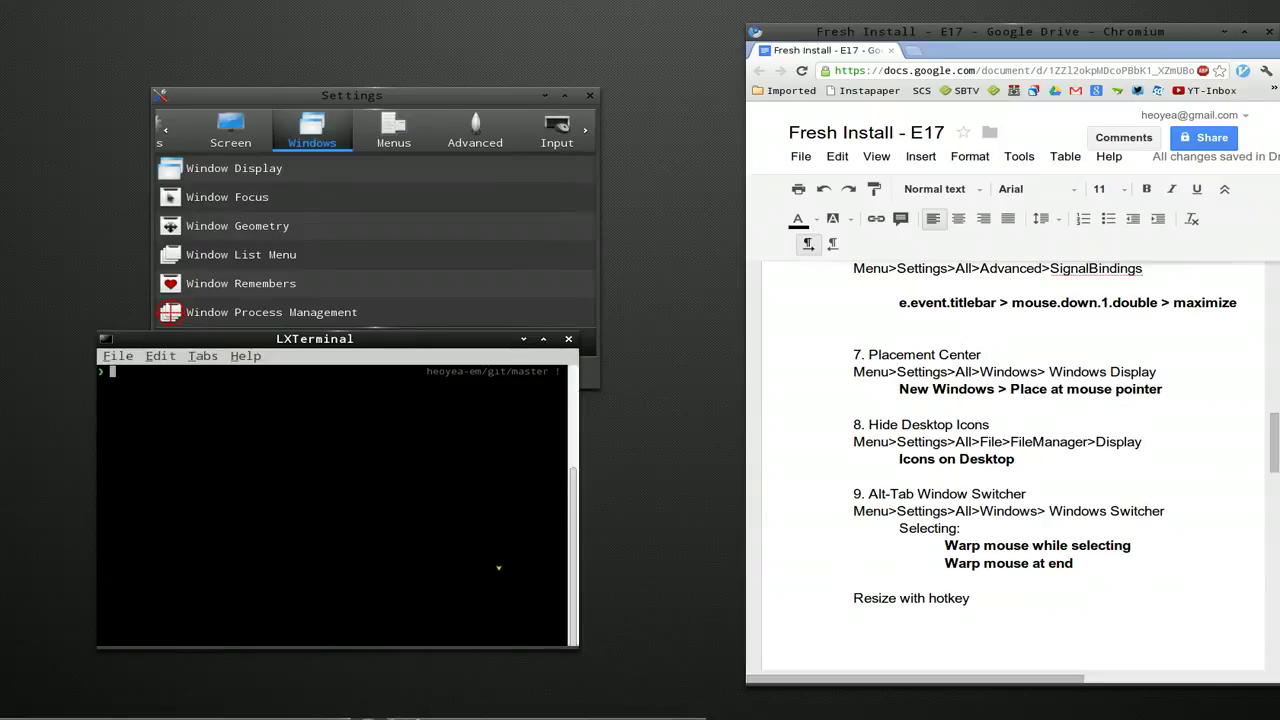
pyautogui.moveTo(512, 582); pyautogui.dragTo(518, 626)
pyautogui.moveTo(481, 563); pyautogui.dragTo(393, 509)
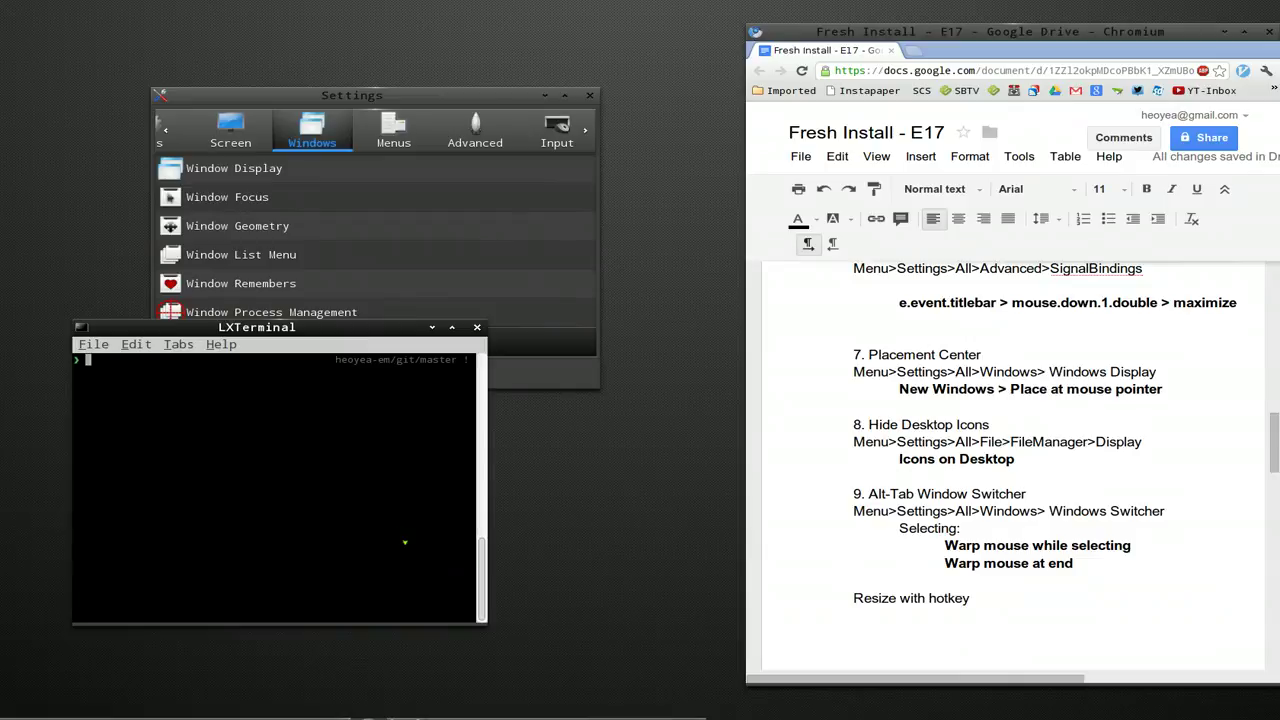
pyautogui.moveTo(405, 542); pyautogui.dragTo(459, 486)
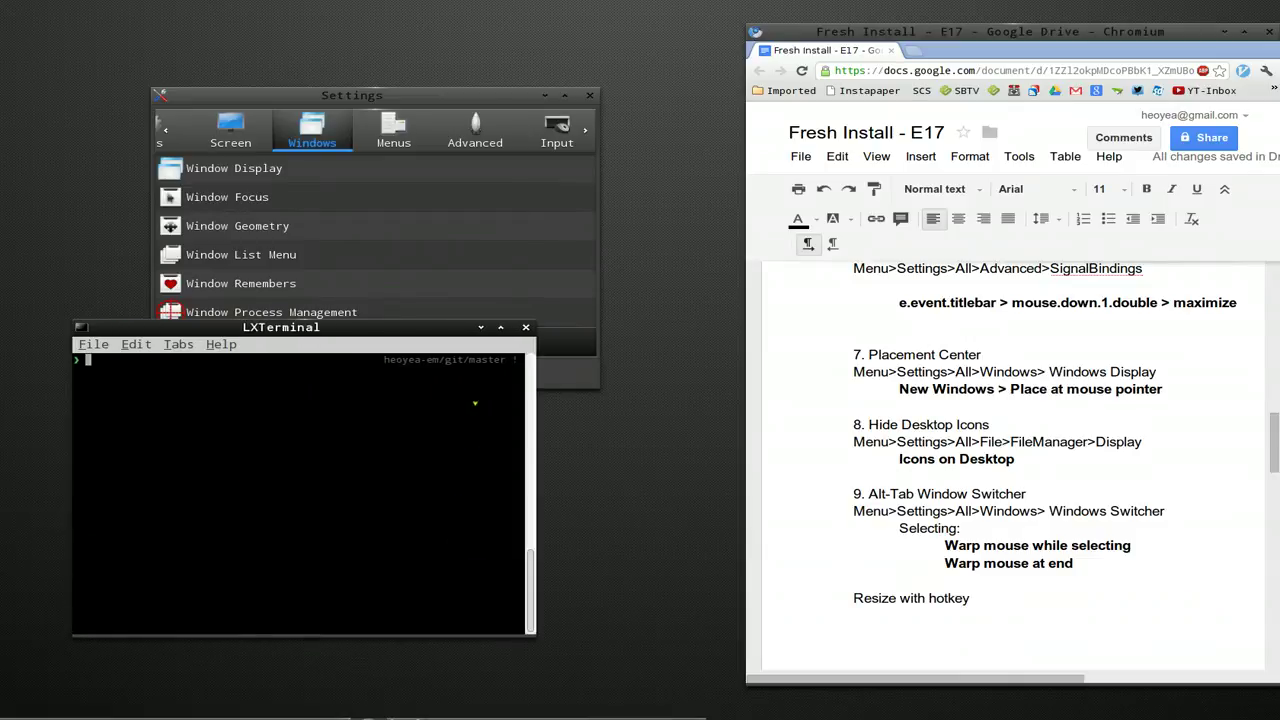
pyautogui.moveTo(475, 403); pyautogui.dragTo(542, 590)
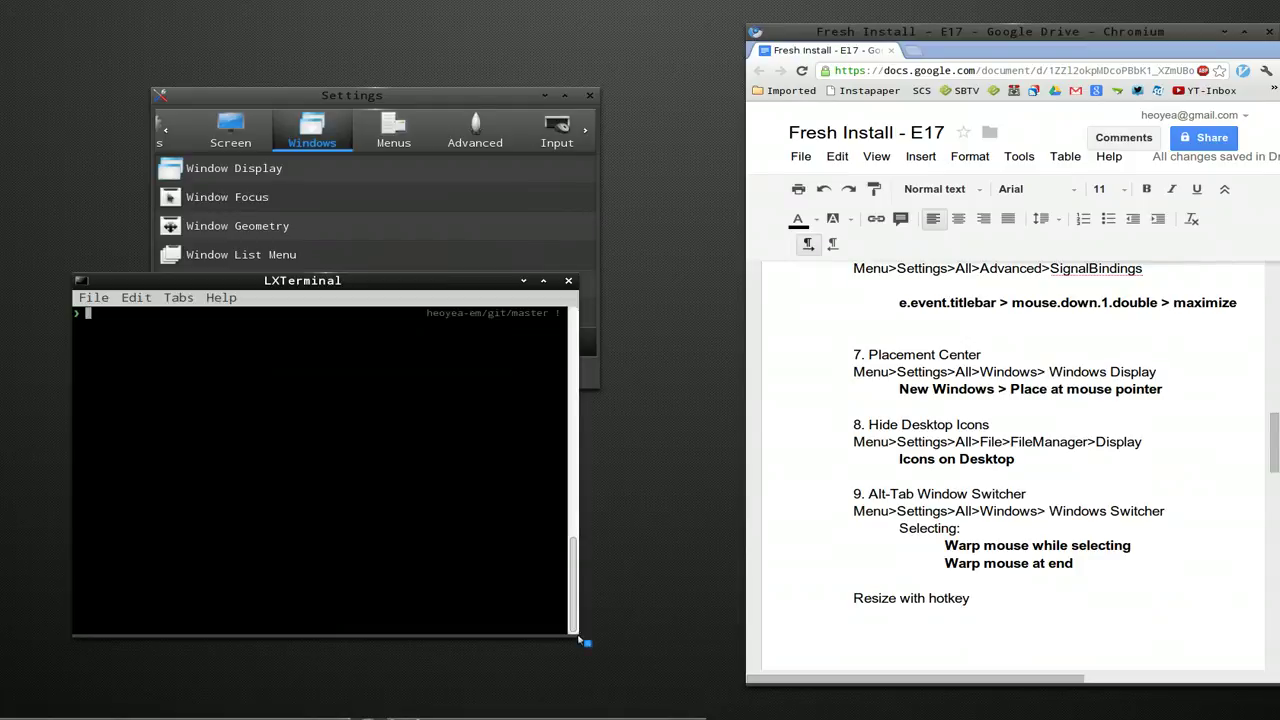
pyautogui.moveTo(579, 641); pyautogui.dragTo(566, 578)
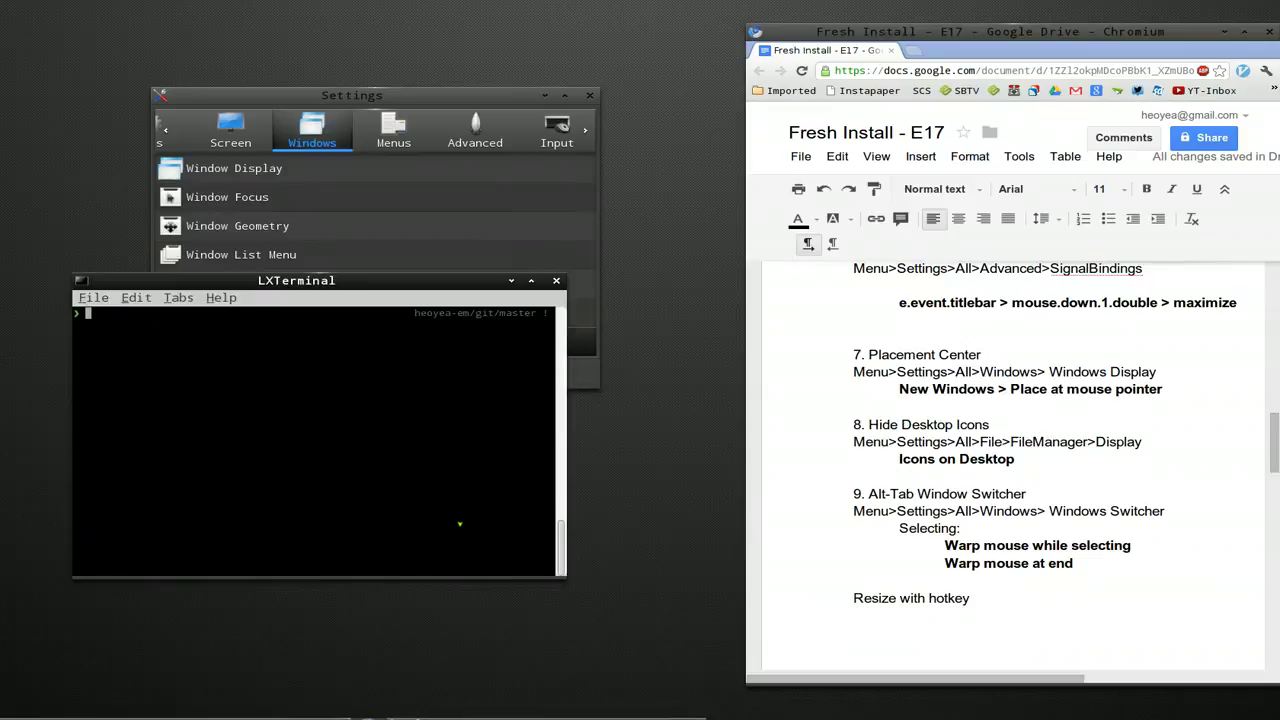
pyautogui.moveTo(462, 521); pyautogui.dragTo(496, 482)
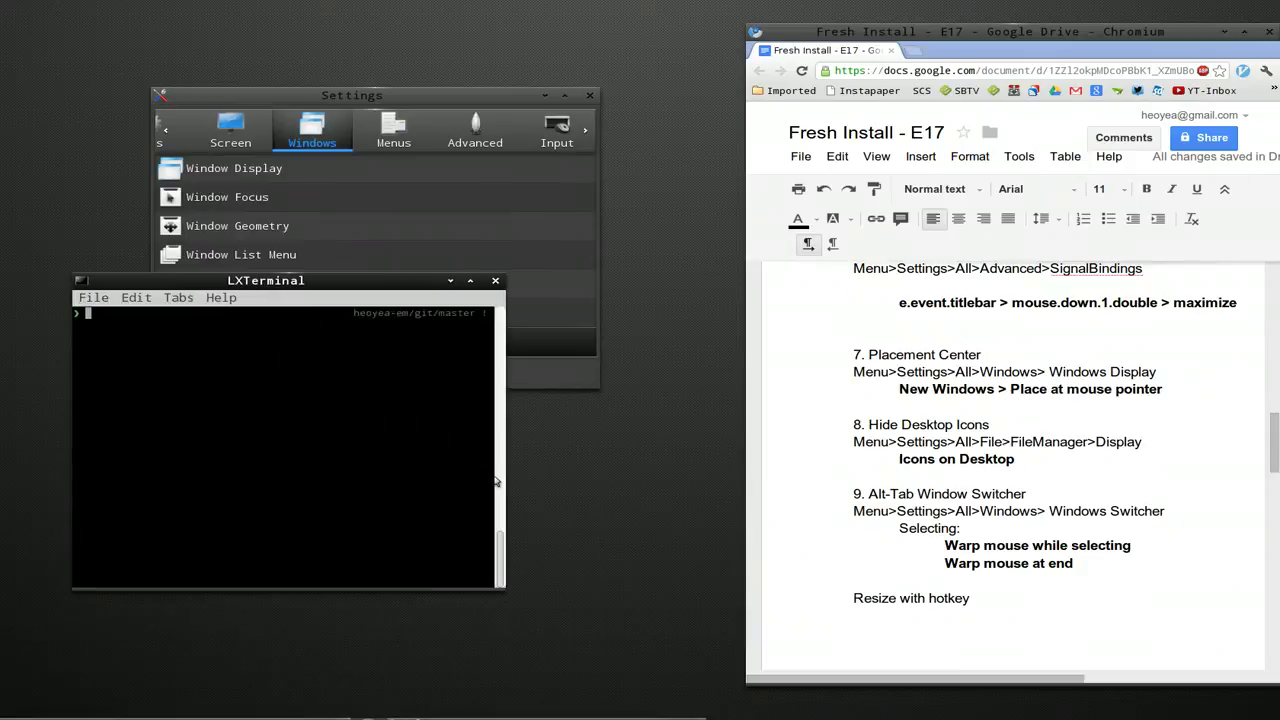